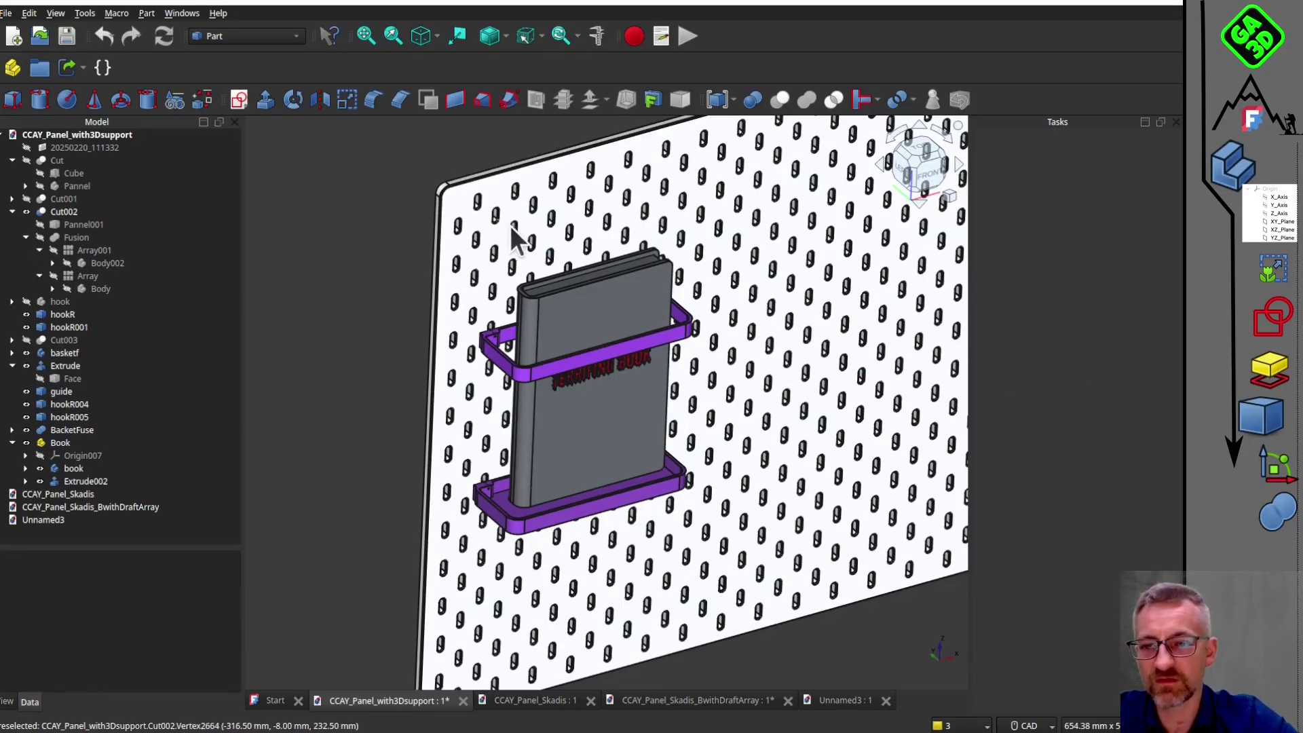
{"action": "scroll", "coordinate": [513, 237], "scroll_direction": "down", "scroll_amount": 4}
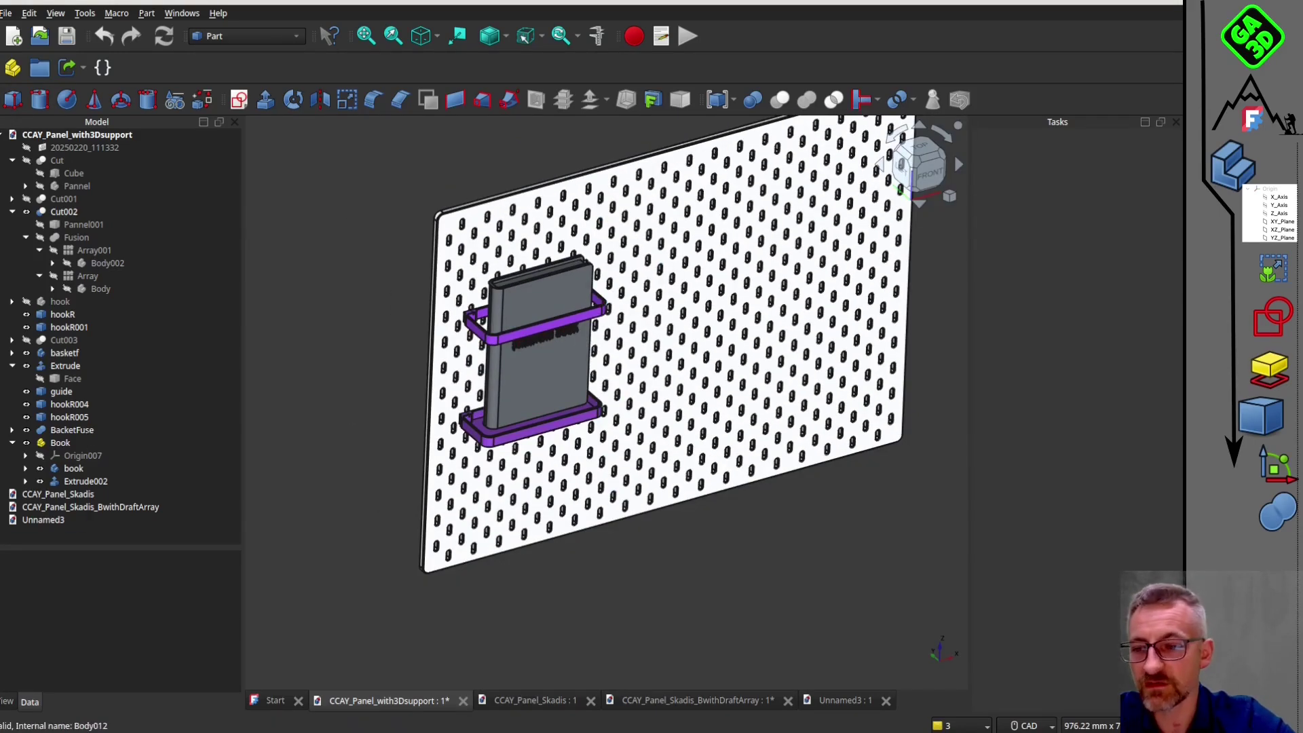
{"action": "left_click", "coordinate": [0, 439]}
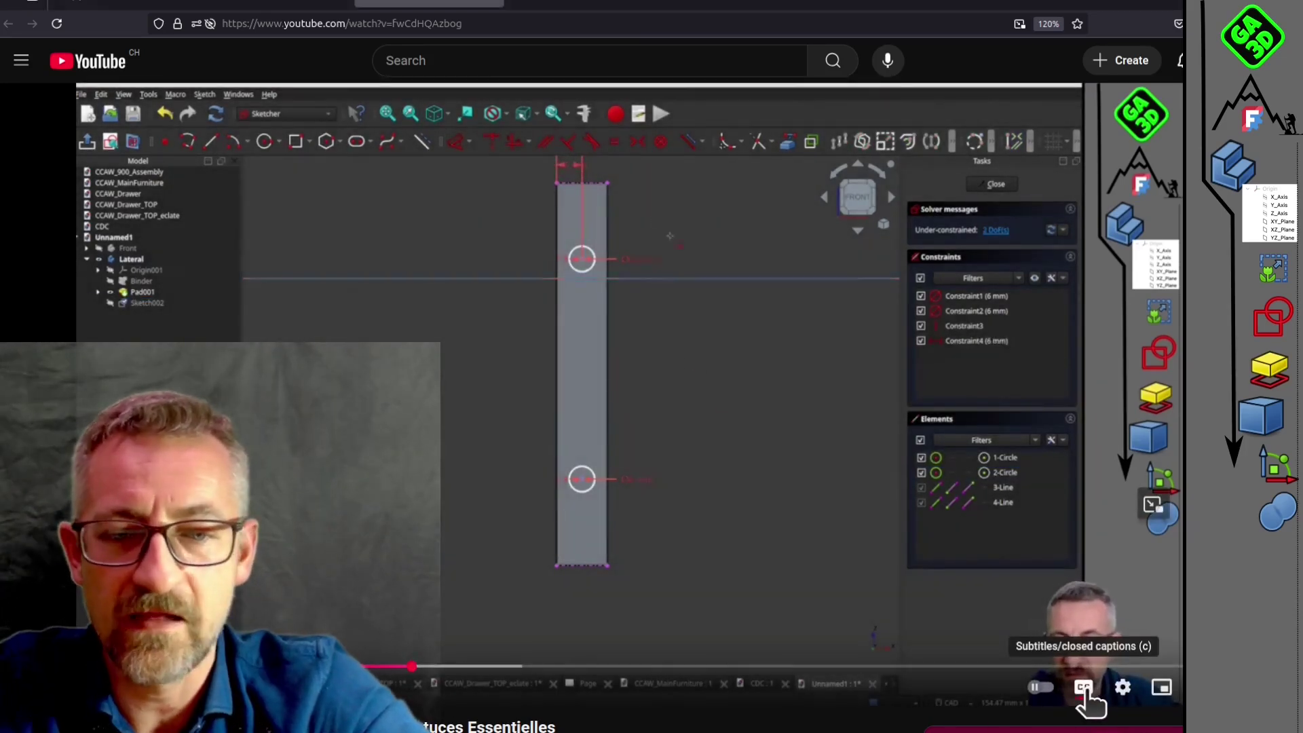
Step: Switch to the YouTube video, turn on its subtitles and open the player settings
{"action": "left_click", "coordinate": [1084, 688]}
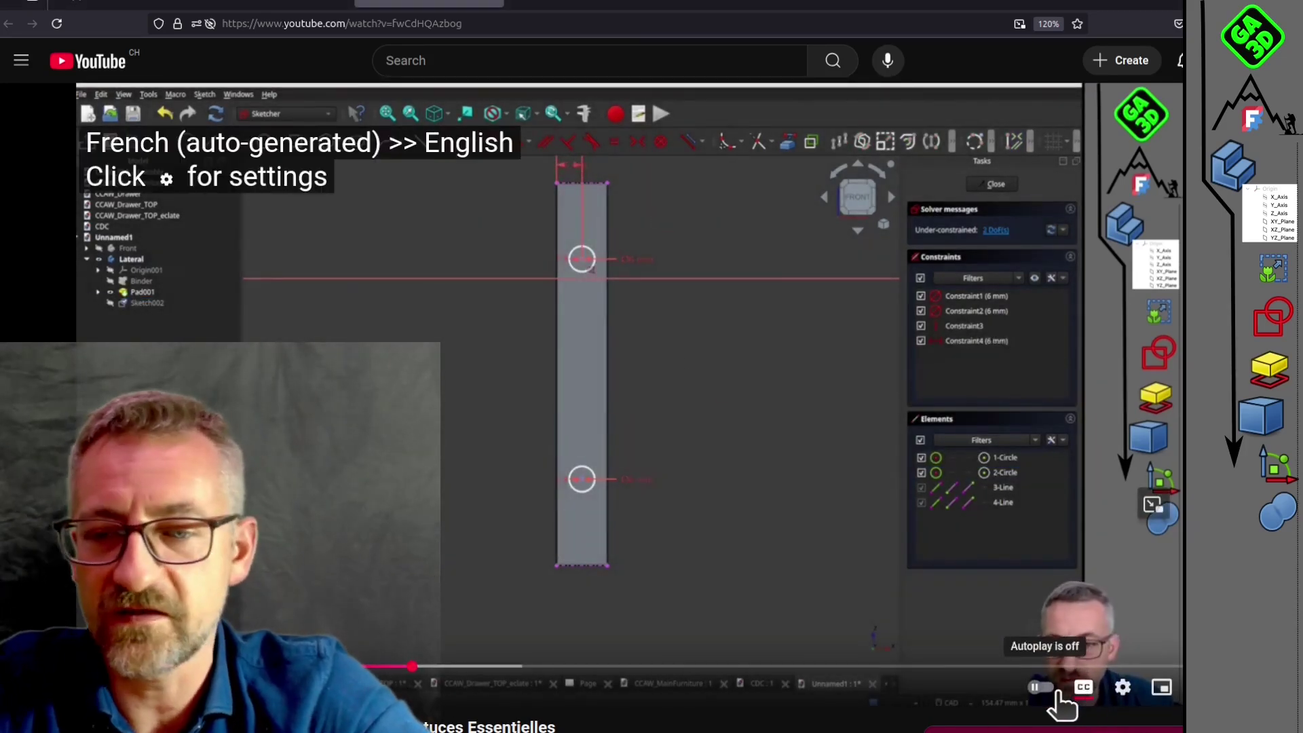
{"action": "left_click", "coordinate": [1124, 687]}
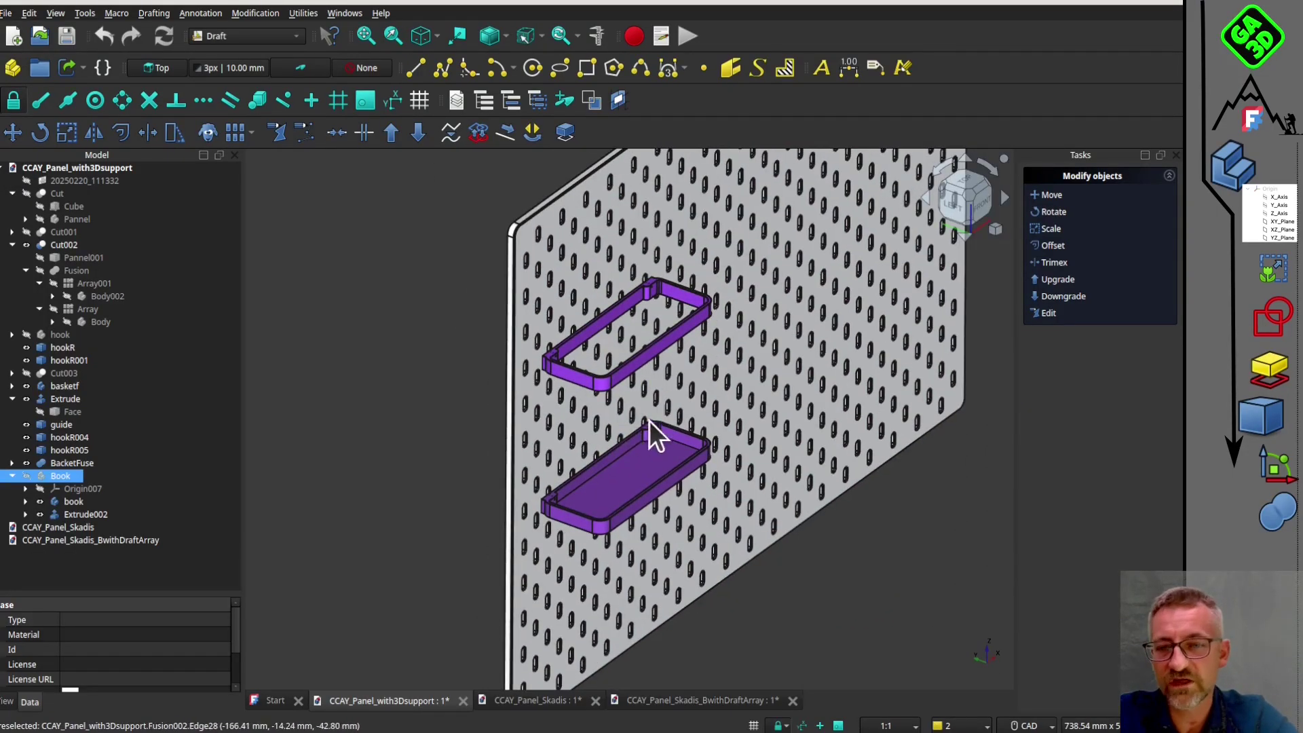
Step: Examine the two purple supports mounted on the perforated panel, from close up and as a whole
{"action": "scroll", "coordinate": [649, 421], "scroll_direction": "up", "scroll_amount": 1}
{"action": "middle_click_drag", "start_coordinate": [652, 469], "coordinate": [681, 401]}
{"action": "scroll", "coordinate": [574, 480], "scroll_direction": "down", "scroll_amount": 2}
{"action": "scroll", "coordinate": [645, 525], "scroll_direction": "up", "scroll_amount": 3}
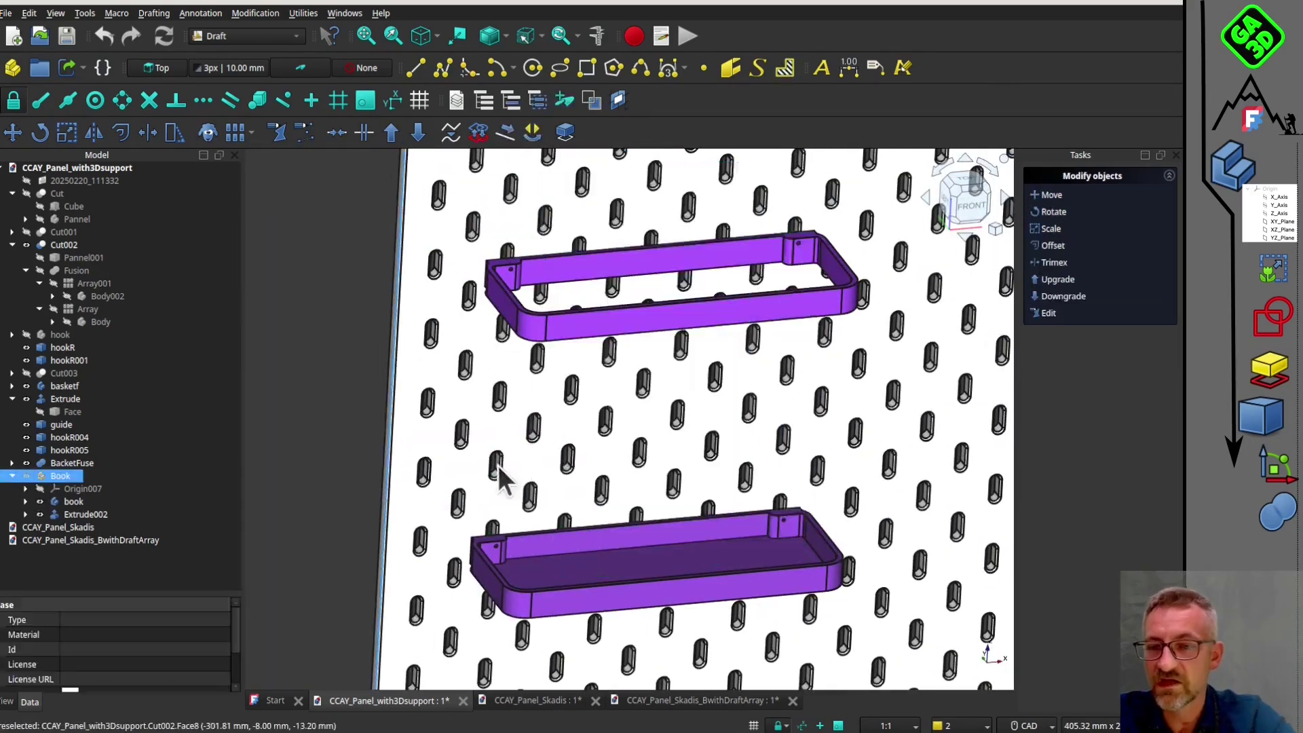
{"action": "scroll", "coordinate": [499, 466], "scroll_direction": "down", "scroll_amount": 2}
{"action": "mouse_move", "coordinate": [503, 469]}
{"action": "middle_mouse_down"}
{"action": "mouse_move", "coordinate": [625, 485]}
{"action": "mouse_move", "coordinate": [611, 326]}
{"action": "mouse_move", "coordinate": [535, 486]}
{"action": "mouse_move", "coordinate": [509, 468]}
{"action": "middle_mouse_up"}
{"action": "scroll", "coordinate": [620, 486], "scroll_direction": "down", "scroll_amount": 1}
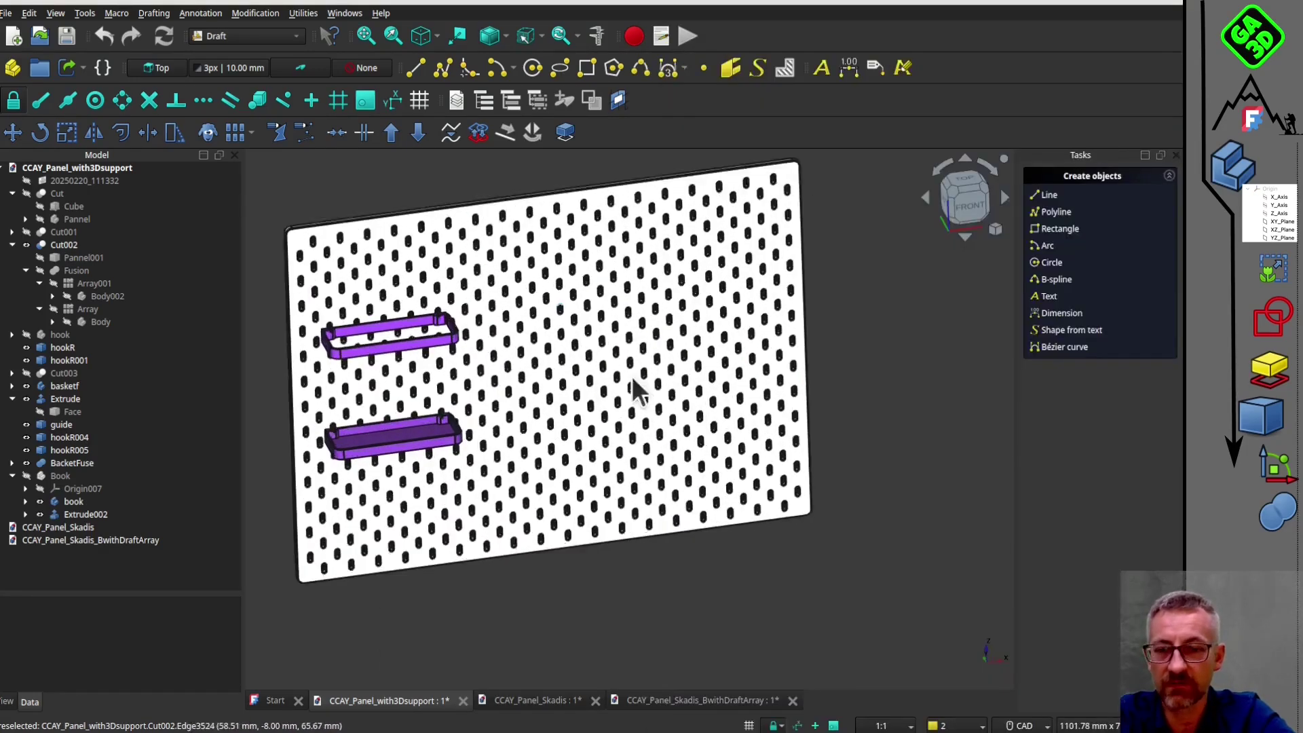
{"action": "scroll", "coordinate": [652, 421], "scroll_direction": "down", "scroll_amount": 2}
{"action": "key", "text": "1"}
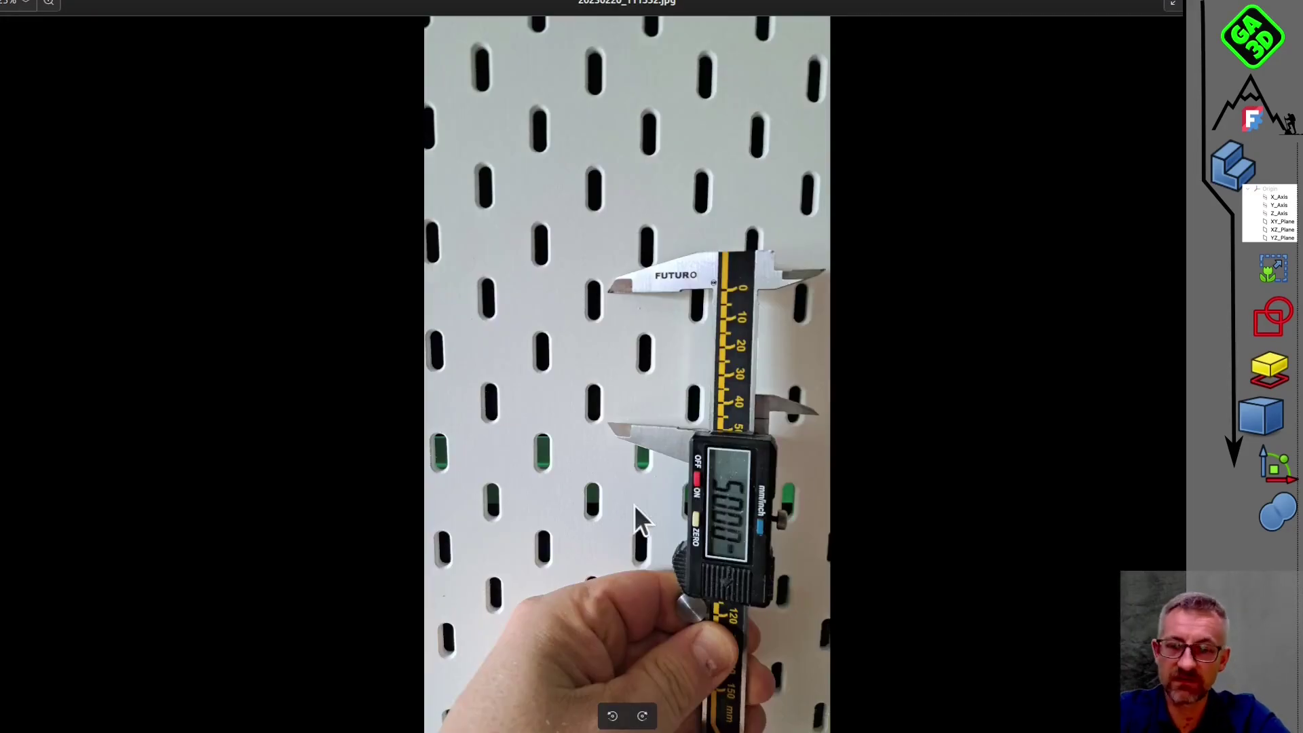
Step: Examine the caliper photo of the real panel and compare it with the hole pattern of the modelled panel
{"action": "key", "text": "Right"}
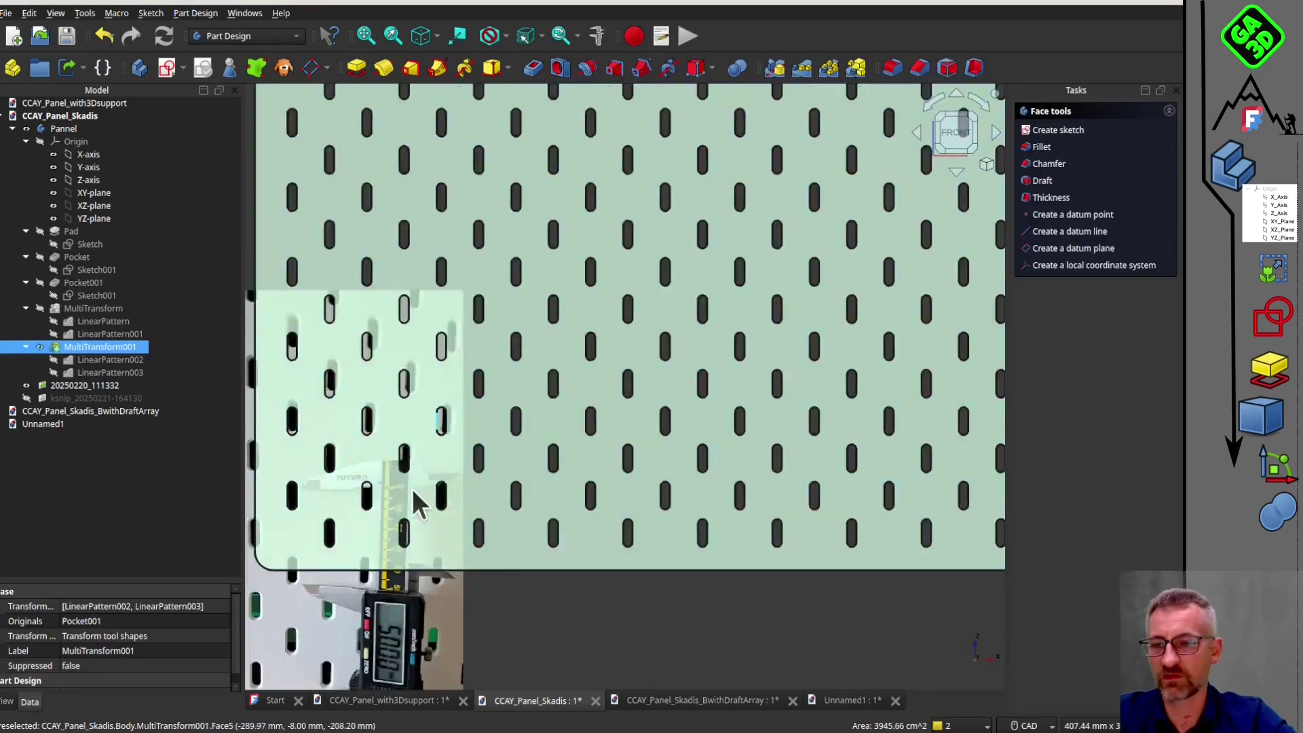
{"action": "scroll", "coordinate": [622, 394], "scroll_direction": "up", "scroll_amount": 3}
{"action": "scroll", "coordinate": [622, 394], "scroll_direction": "down", "scroll_amount": 3}
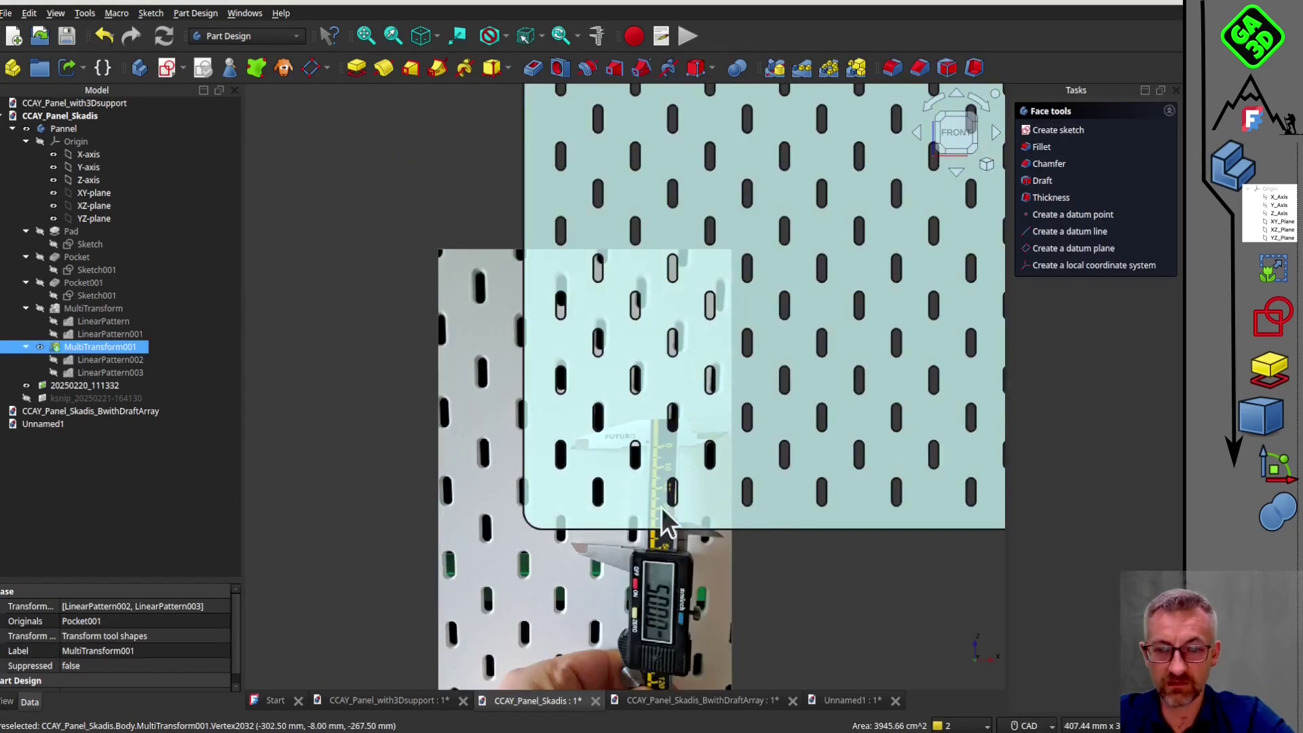
{"action": "middle_click_drag", "start_coordinate": [586, 504], "coordinate": [588, 494]}
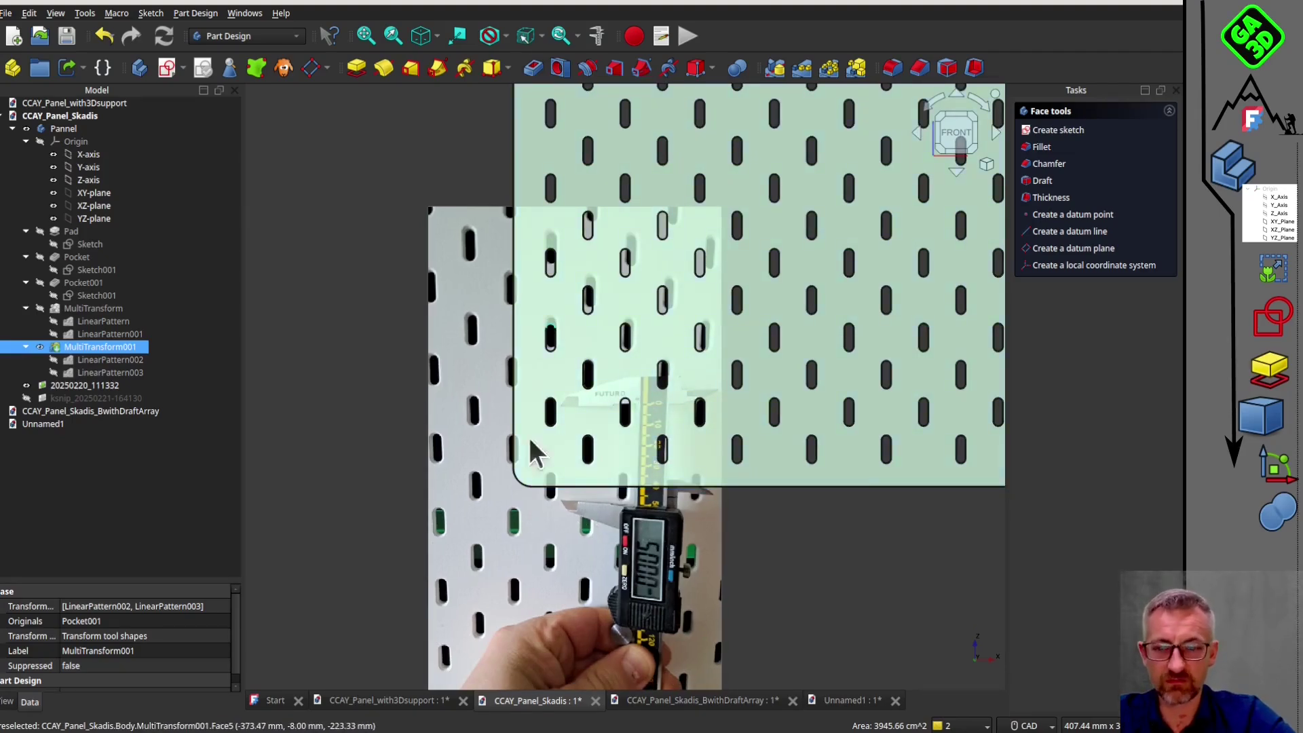
{"action": "key", "text": "alt+Tab"}
{"action": "key", "text": "alt+Tab"}
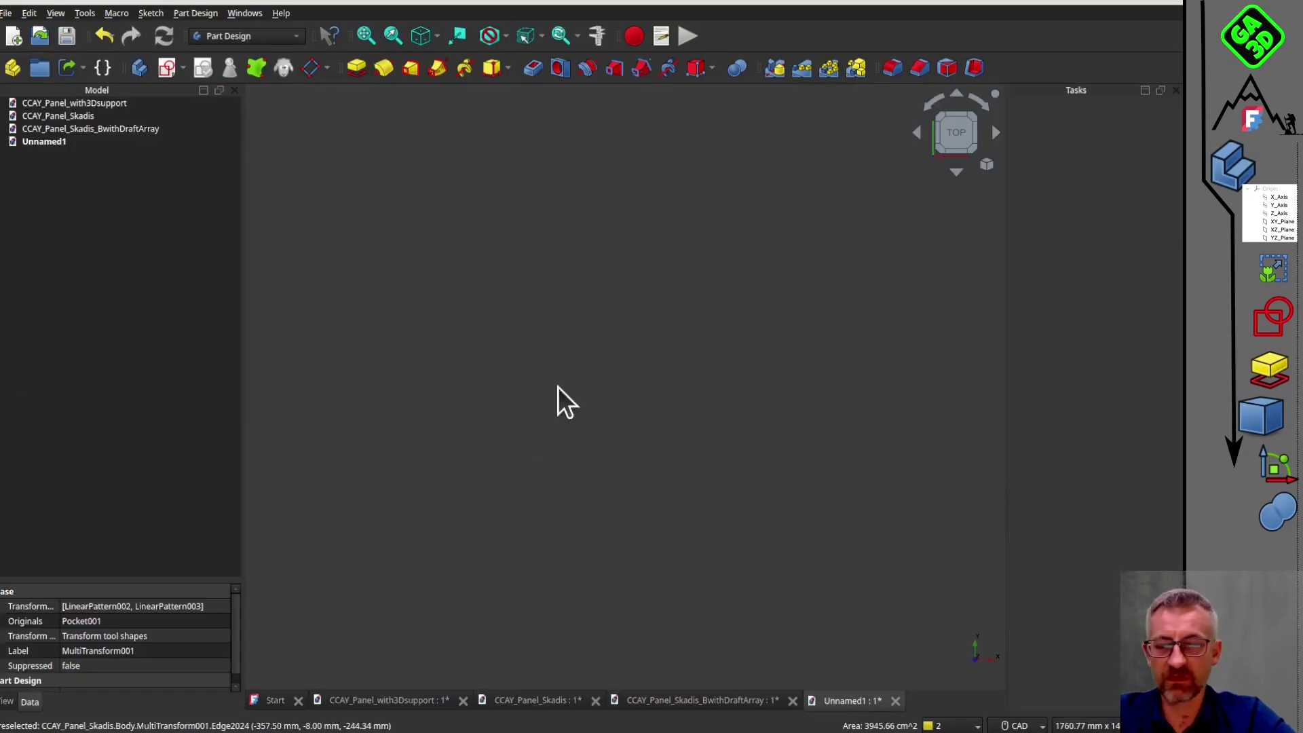
Step: Import the caliper photo 20250220_111332 into the empty document as an image plane and orient it upright
{"action": "left_click", "coordinate": [5, 13]}
{"action": "left_click", "coordinate": [29, 202]}
{"action": "double_click", "coordinate": [639, 285]}
{"action": "middle_click_drag", "start_coordinate": [604, 408], "coordinate": [584, 475]}
{"action": "scroll", "coordinate": [584, 435], "scroll_direction": "up", "scroll_amount": 1}
{"action": "left_click", "coordinate": [983, 107]}
Step: Calibrate the imported photo by setting the distance between the two caliper jaw tips to 50 mm
{"action": "double_click", "coordinate": [74, 155]}
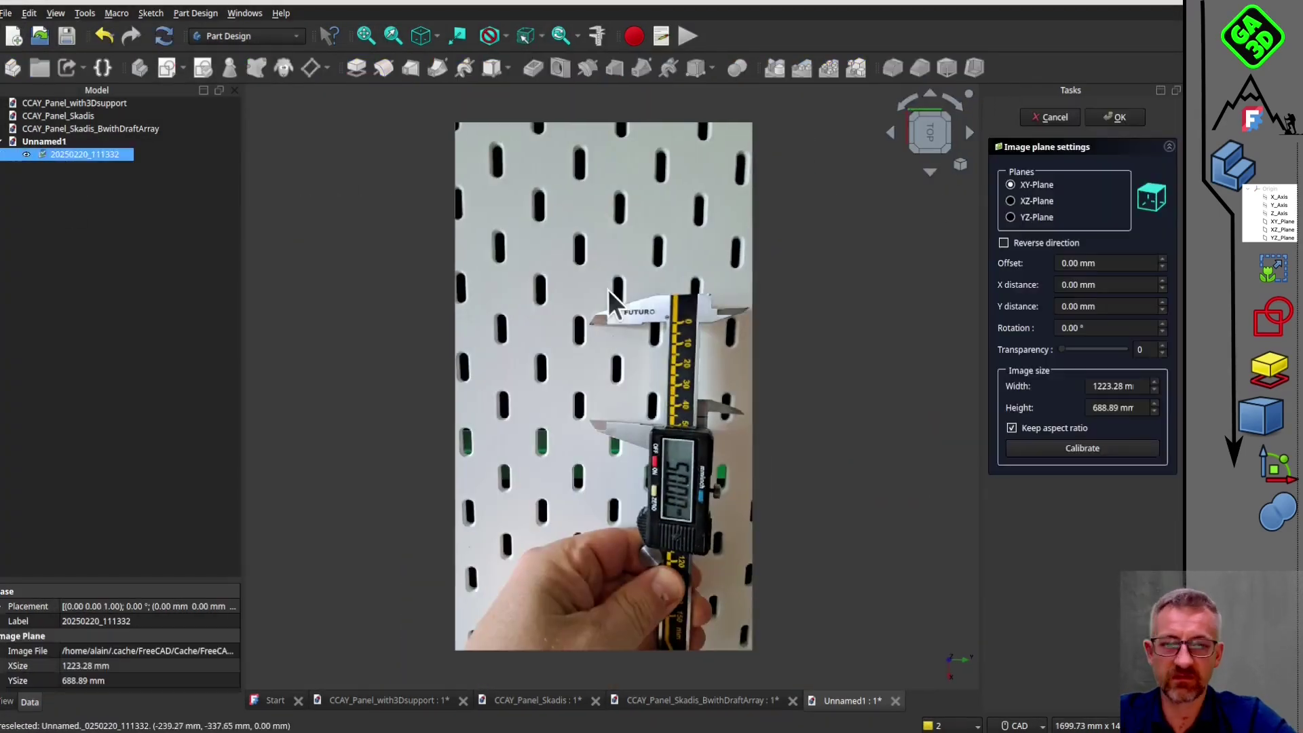
{"action": "left_click", "coordinate": [1082, 448]}
{"action": "scroll", "coordinate": [553, 501], "scroll_direction": "up", "scroll_amount": 5}
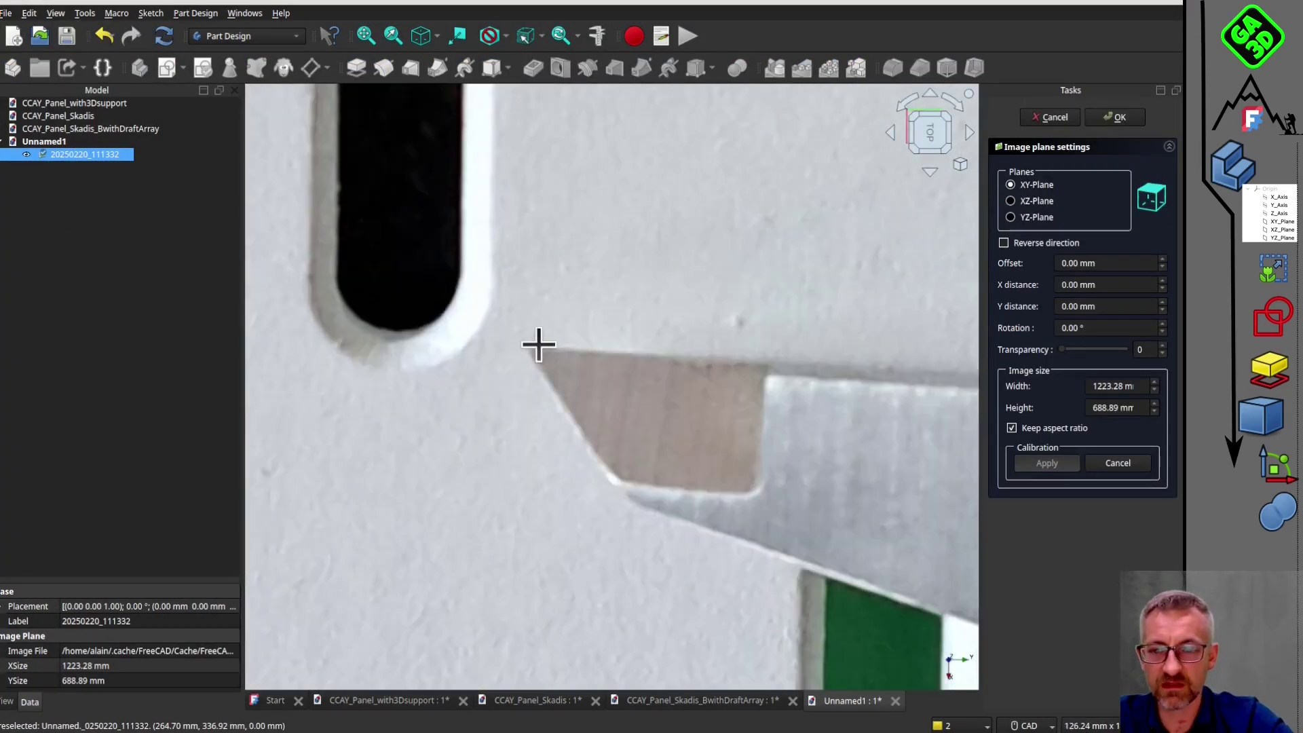
{"action": "left_click", "coordinate": [527, 349]}
{"action": "scroll", "coordinate": [527, 349], "scroll_direction": "down", "scroll_amount": 4}
{"action": "scroll", "coordinate": [633, 234], "scroll_direction": "up", "scroll_amount": 10}
{"action": "left_click", "coordinate": [600, 295]}
{"action": "type", "text": "50"}
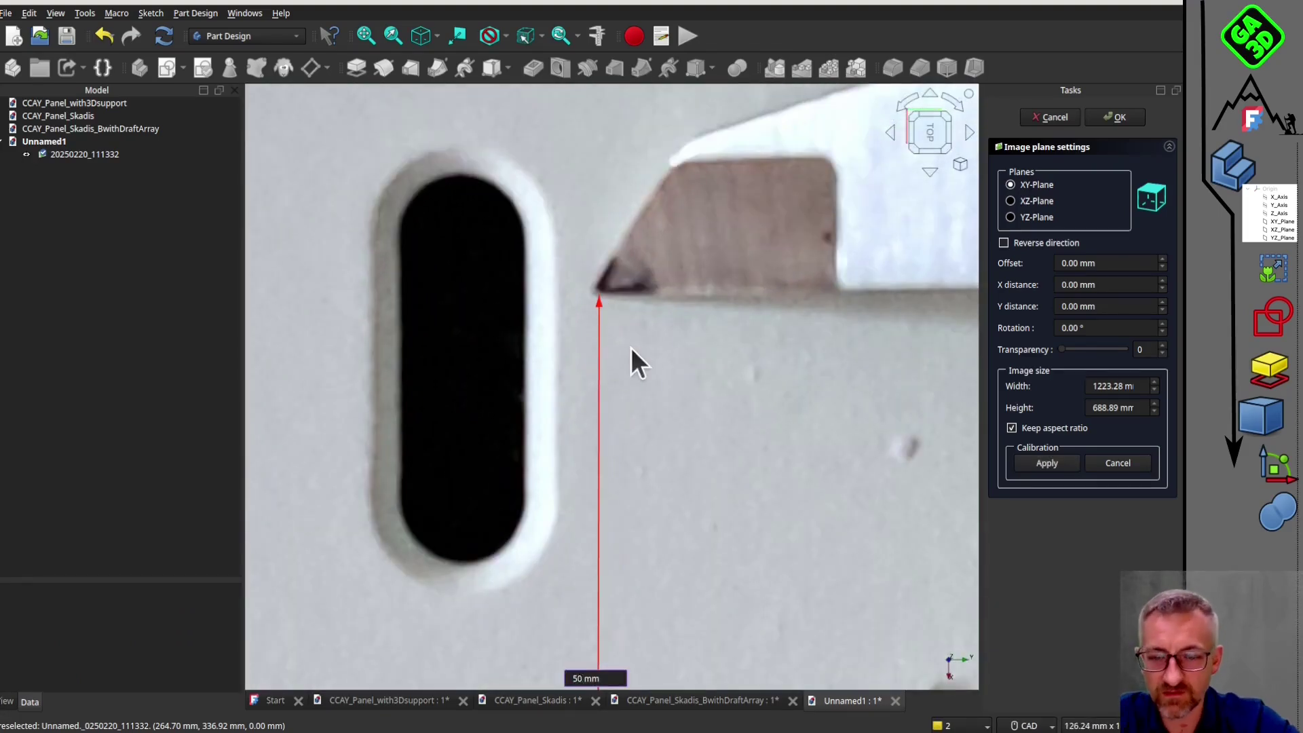
{"action": "key", "text": "Return"}
{"action": "scroll", "coordinate": [635, 271], "scroll_direction": "down", "scroll_amount": 9}
{"action": "scroll", "coordinate": [713, 421], "scroll_direction": "up", "scroll_amount": 3}
{"action": "left_click", "coordinate": [1117, 118]}
Step: Create a new body with a sketch on its XY plane
{"action": "scroll", "coordinate": [610, 310], "scroll_direction": "up", "scroll_amount": 1}
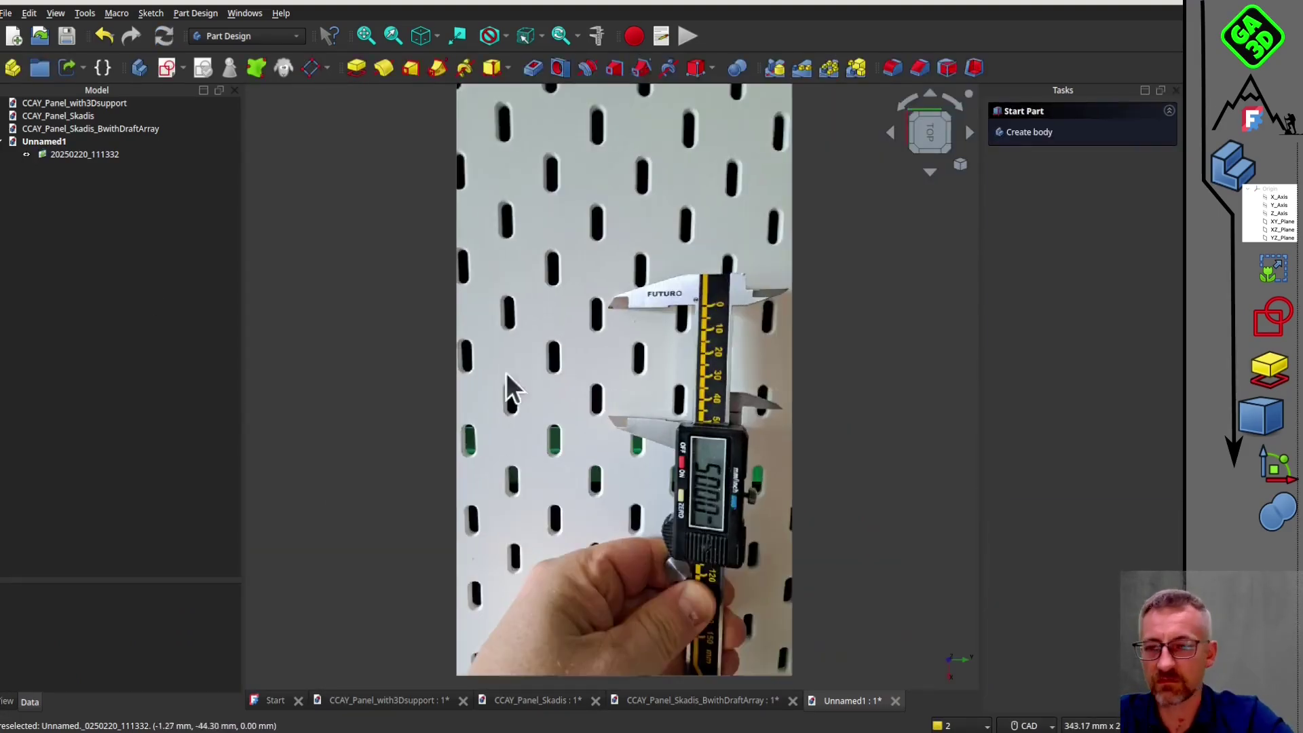
{"action": "left_click", "coordinate": [166, 67]}
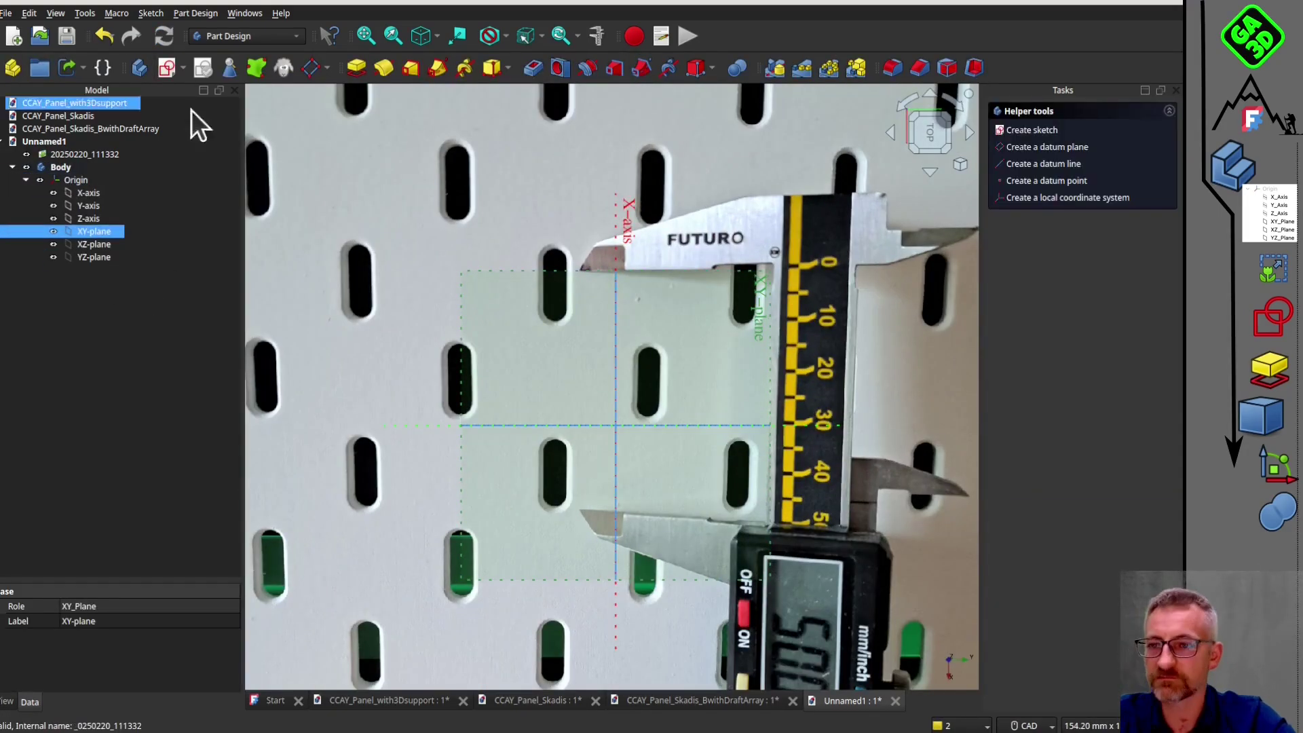
{"action": "left_click", "coordinate": [703, 475]}
Step: Sketch a slot over the photographed hole nearest the origin, 10 mm between centres, angle 0°, radius 2.5 mm
{"action": "scroll", "coordinate": [704, 475], "scroll_direction": "up", "scroll_amount": 5}
{"action": "key", "text": "g"}
{"action": "key", "text": "s"}
{"action": "left_click", "coordinate": [454, 334]}
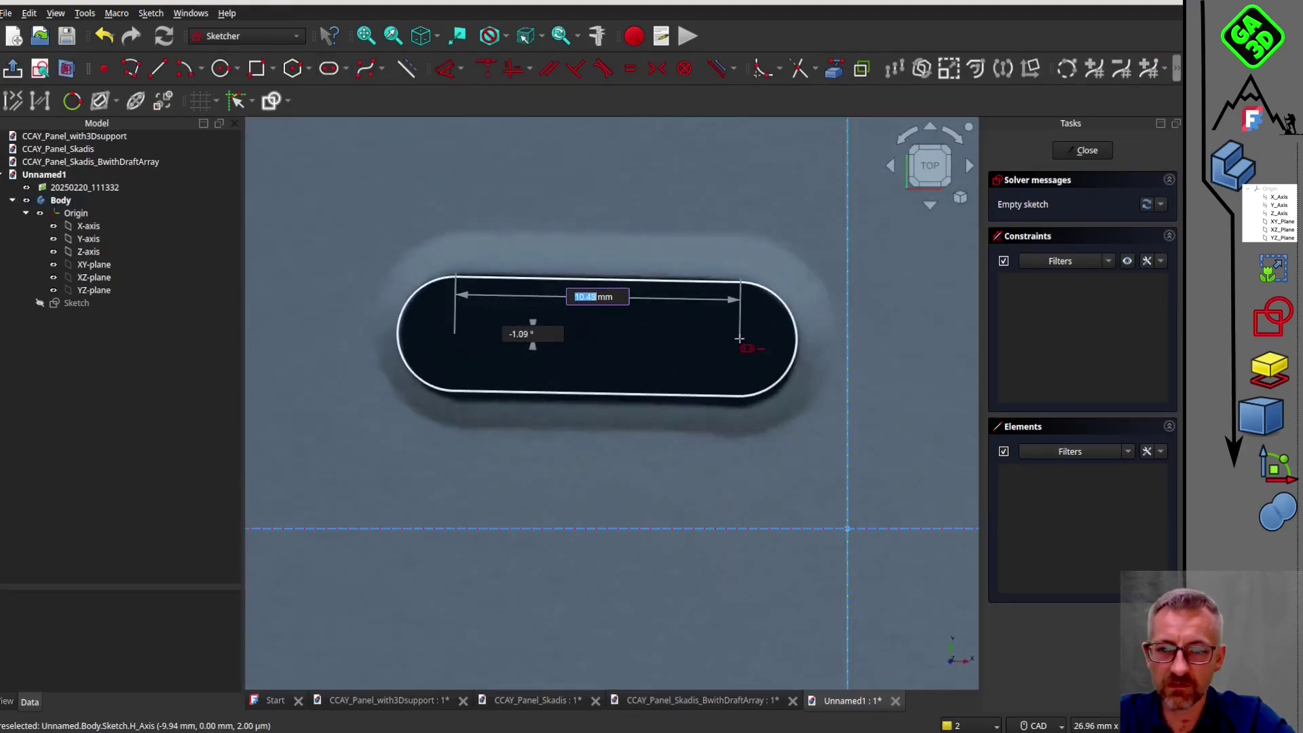
{"action": "scroll", "coordinate": [731, 358], "scroll_direction": "down", "scroll_amount": 2}
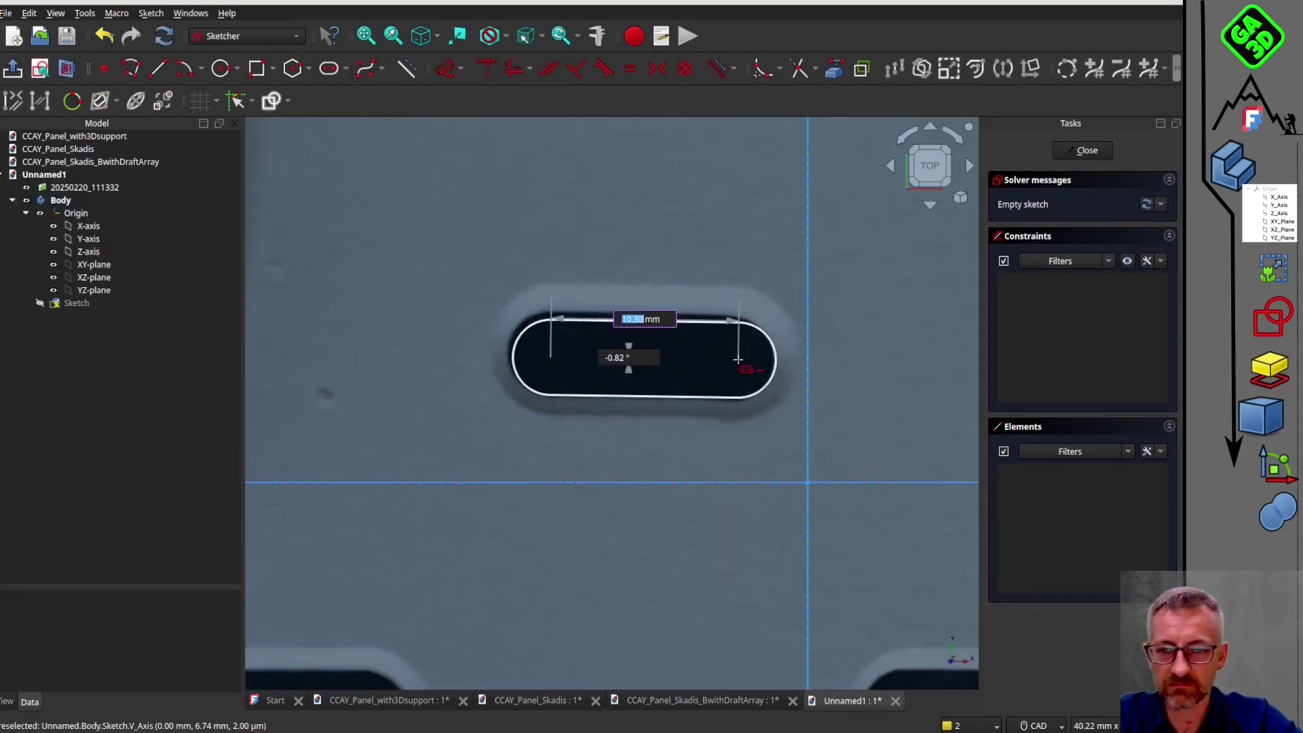
{"action": "type", "text": "10"}
{"action": "key", "text": "Return"}
{"action": "type", "text": "0"}
{"action": "key", "text": "Return"}
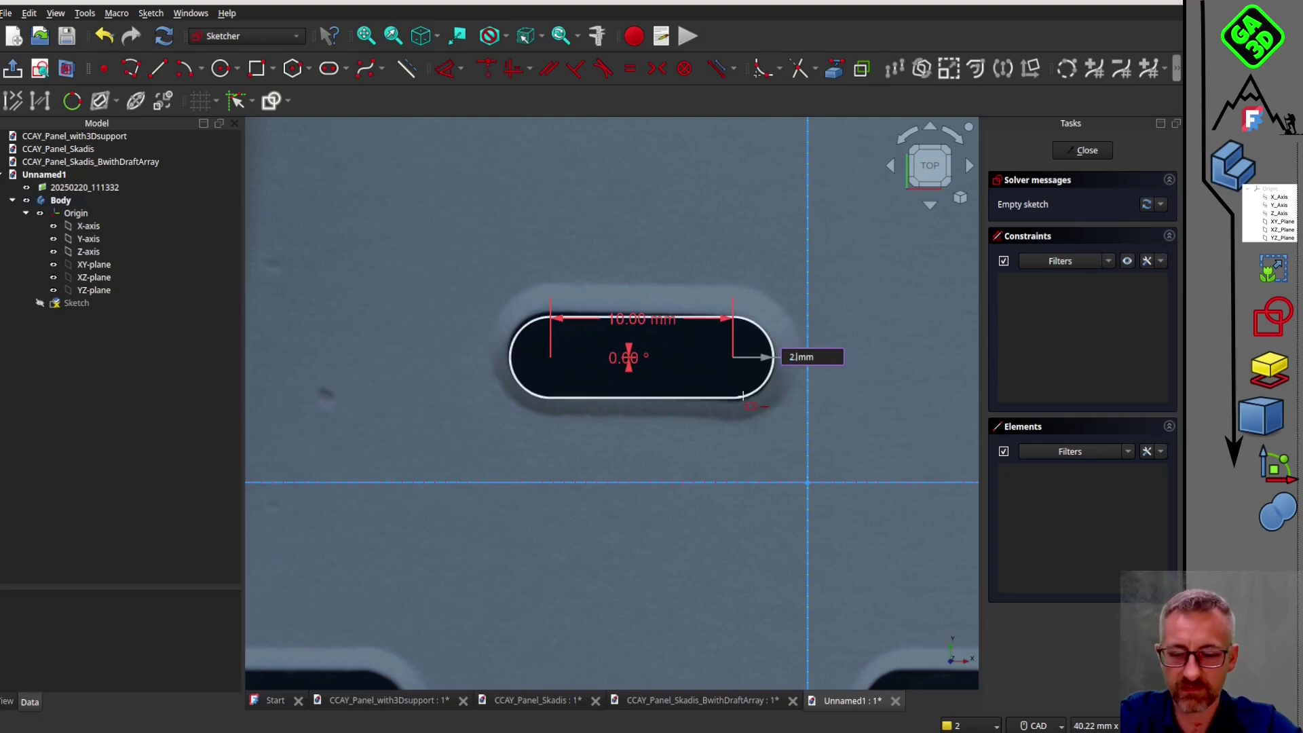
{"action": "type", "text": "2"}
{"action": "key", "text": "Return"}
Step: Sketch a second horizontal slot over the neighbouring lower hole, 10 mm between centres
{"action": "scroll", "coordinate": [734, 361], "scroll_direction": "down", "scroll_amount": 5}
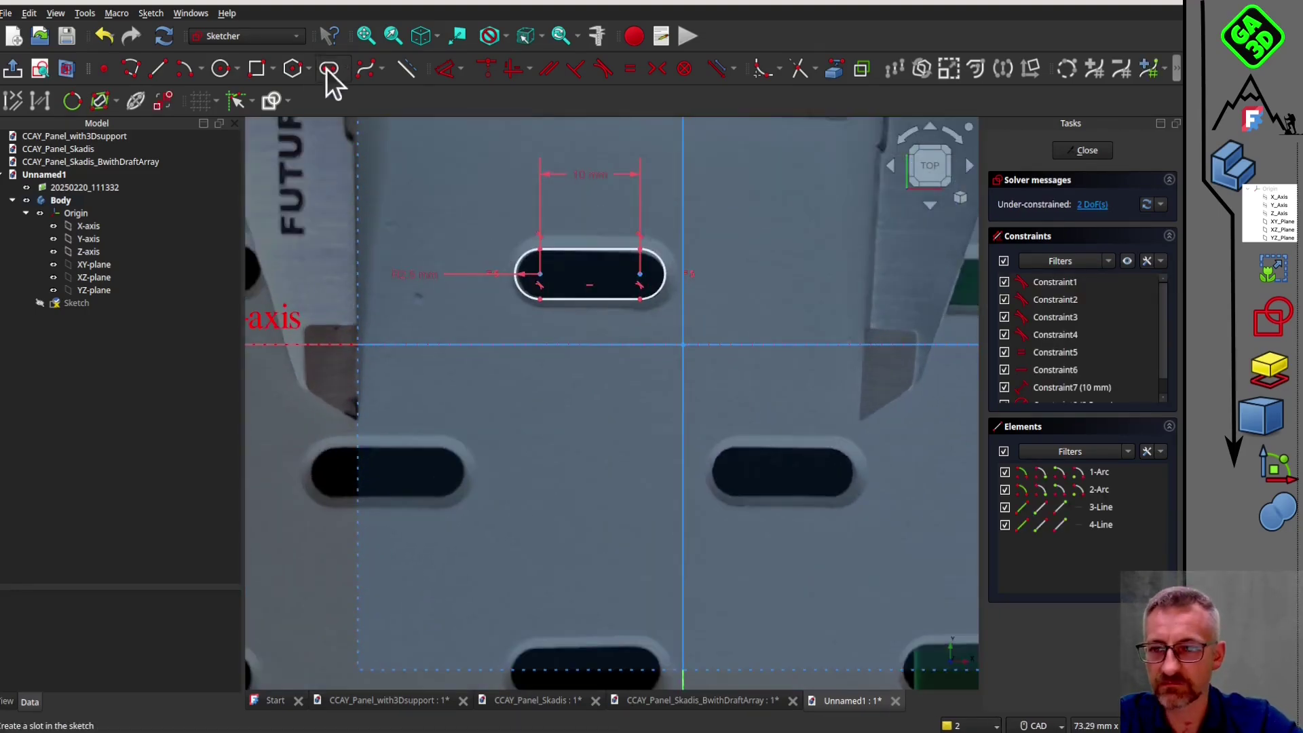
{"action": "left_click", "coordinate": [329, 68]}
{"action": "left_click", "coordinate": [736, 468]}
{"action": "type", "text": "0"}
{"action": "key", "text": "Return"}
{"action": "type", "text": "2.5"}
{"action": "key", "text": "Return"}
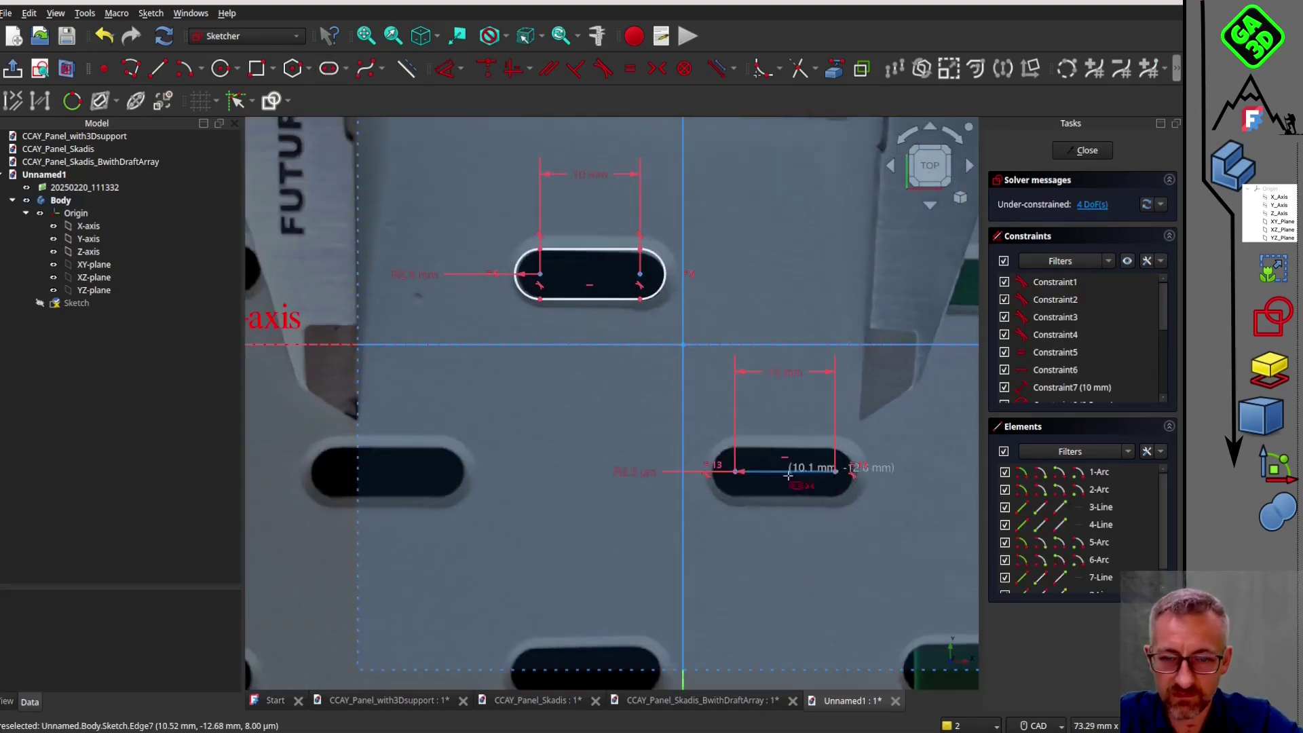
{"action": "key", "text": "Escape"}
Step: Set the second slot's radius to 2.5 mm and adjust the slot's position over the photographed hole
{"action": "scroll", "coordinate": [762, 491], "scroll_direction": "up", "scroll_amount": 1}
{"action": "double_click", "coordinate": [604, 470]}
{"action": "type", "text": "m"}
{"action": "key", "text": "Return"}
{"action": "right_click", "coordinate": [761, 430]}
{"action": "left_click", "coordinate": [732, 468]}
{"action": "left_click_drag", "start_coordinate": [729, 467], "coordinate": [726, 469]}
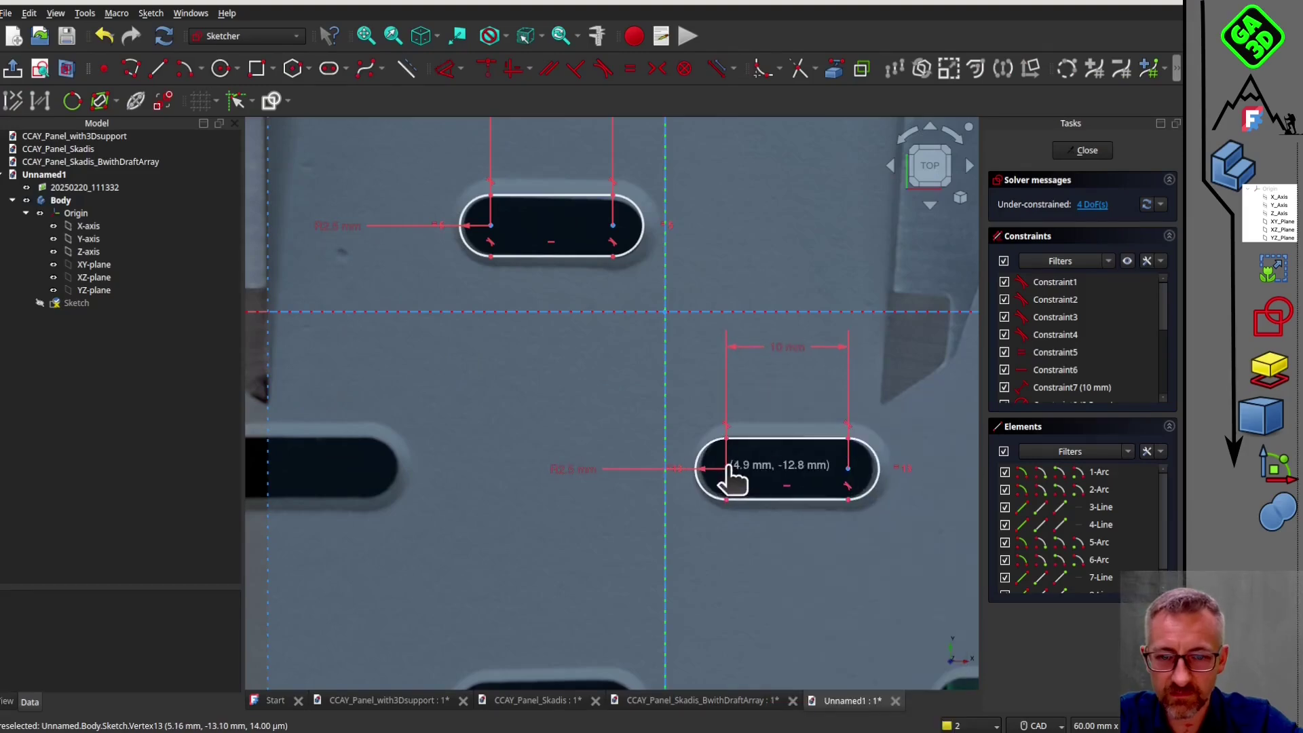
Step: Dimension the vertical distance between the centre points of the two slots
{"action": "left_click", "coordinate": [613, 226]}
{"action": "left_click", "coordinate": [727, 469]}
{"action": "left_click", "coordinate": [445, 68]}
{"action": "left_click", "coordinate": [794, 344]}
{"action": "key", "text": "Return"}
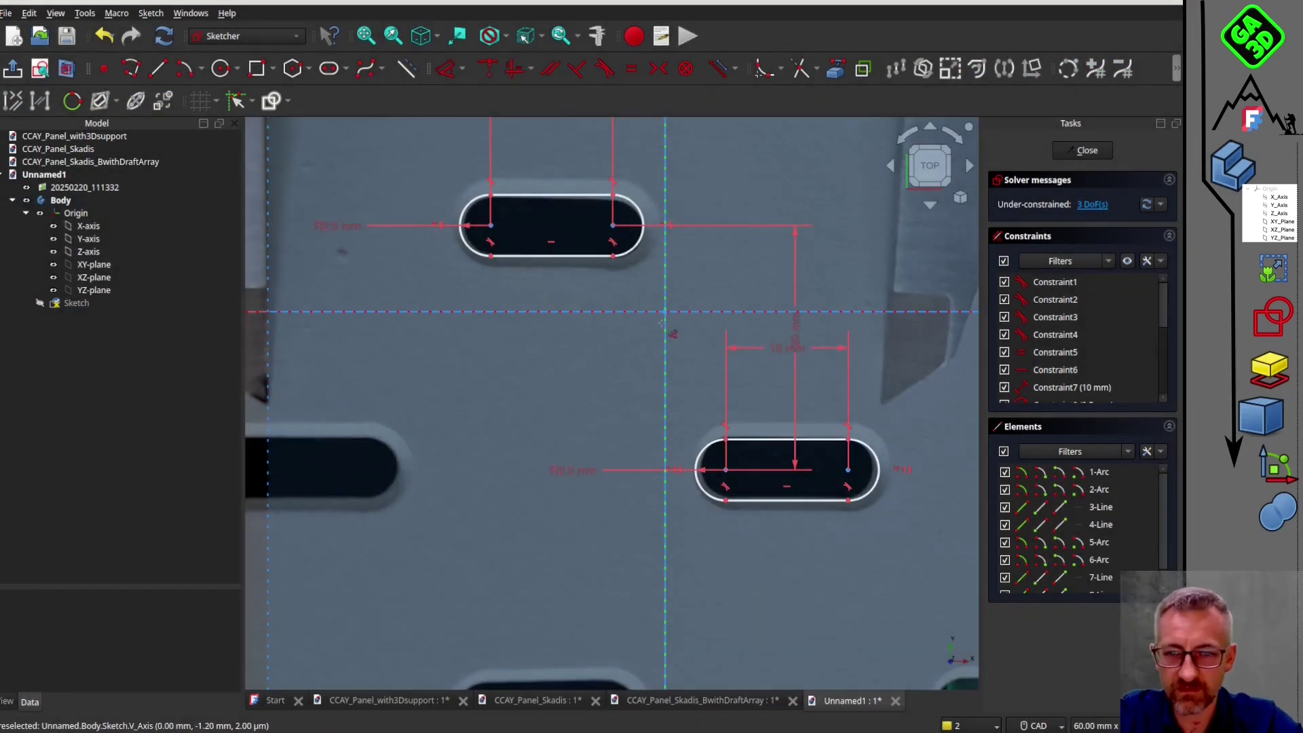
Step: Set the horizontal distance between the matching right-hand end centres of the two slots to 20 mm
{"action": "left_click", "coordinate": [613, 225]}
{"action": "left_click", "coordinate": [849, 469]}
{"action": "left_click", "coordinate": [445, 69]}
{"action": "left_click", "coordinate": [740, 172]}
{"action": "type", "text": "20"}
{"action": "key", "text": "Return"}
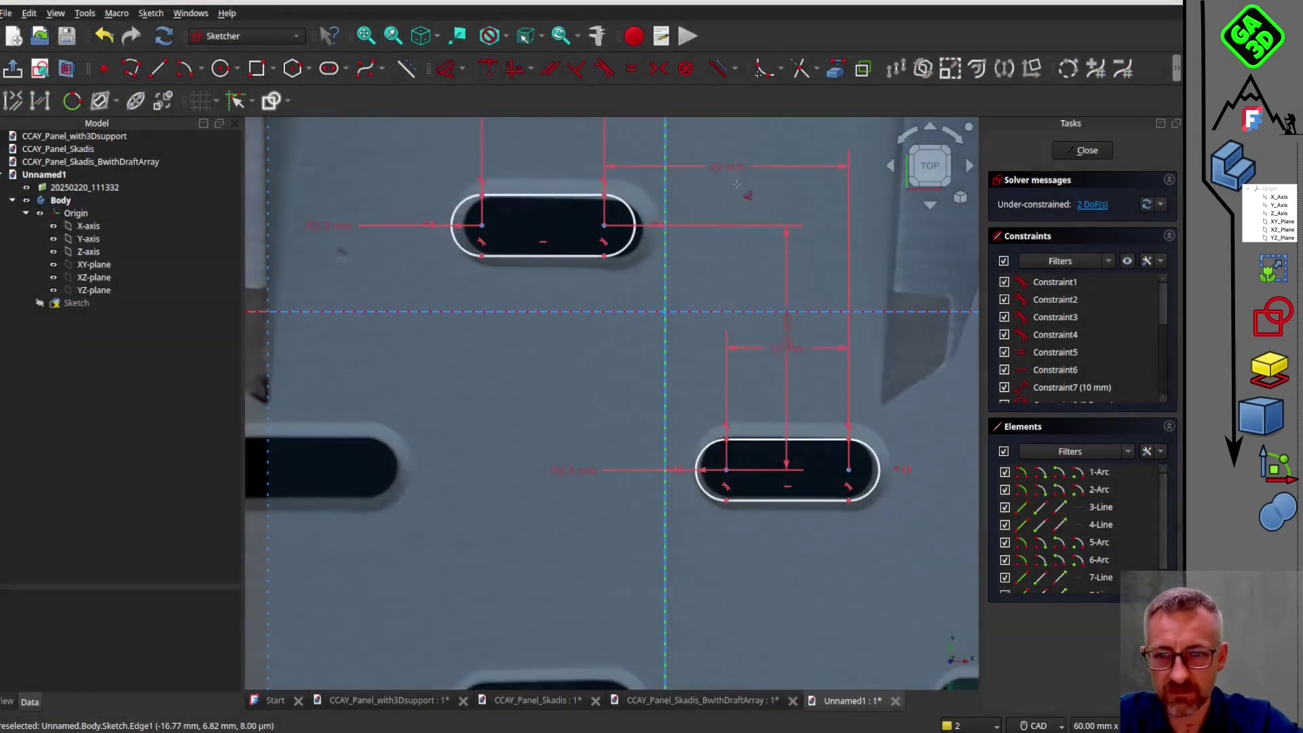
Step: Shift the slot pair slightly to match the photographed holes and close the sketch
{"action": "left_click_drag", "start_coordinate": [606, 226], "coordinate": [610, 229]}
{"action": "scroll", "coordinate": [611, 230], "scroll_direction": "down", "scroll_amount": 4}
{"action": "left_click", "coordinate": [1088, 150]}
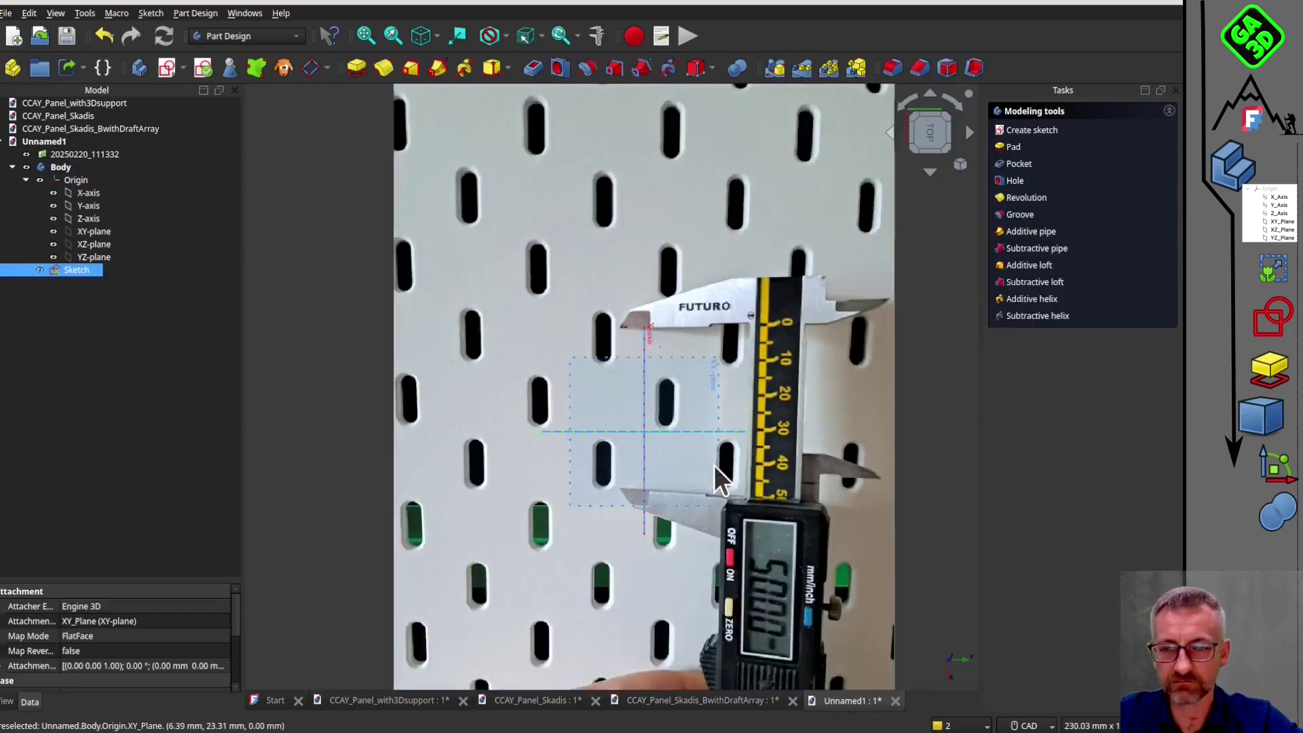
Step: Create a second sketch on the XY plane and start a rounded rectangle from a corner below the lower slot
{"action": "left_click", "coordinate": [95, 232]}
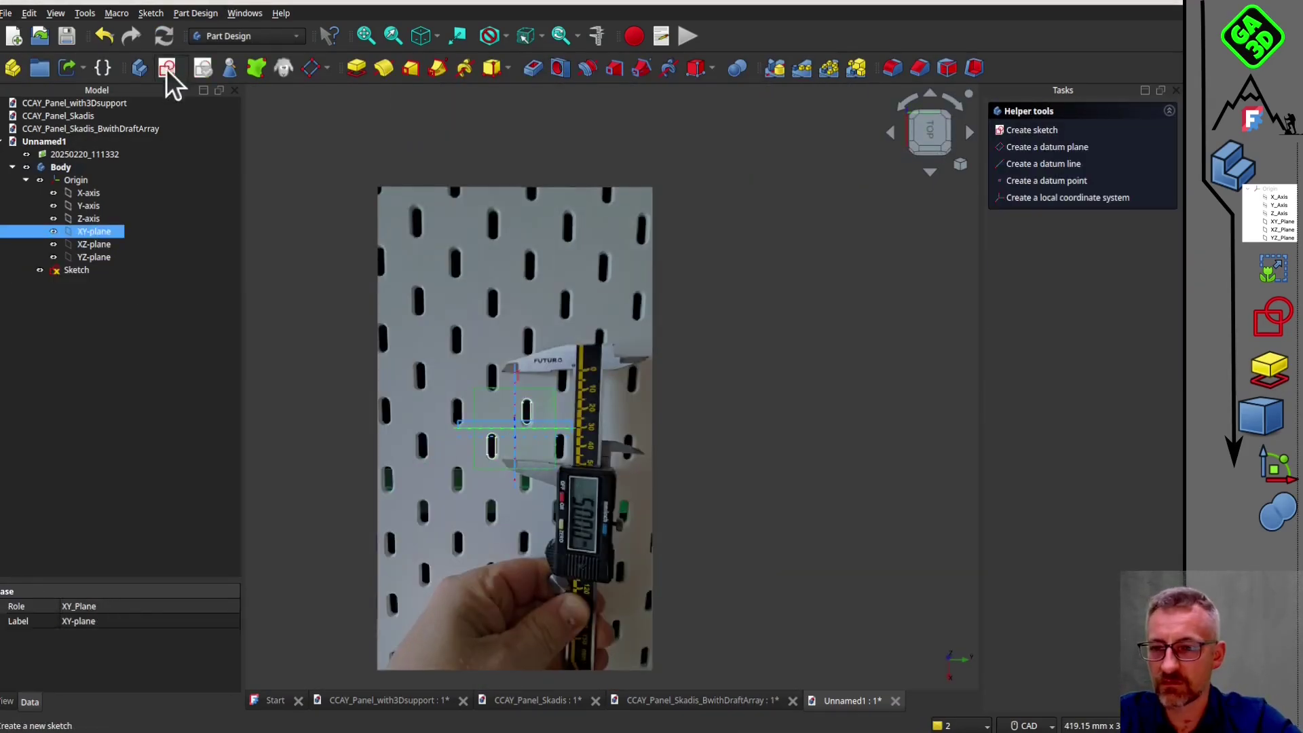
{"action": "left_click", "coordinate": [166, 67]}
{"action": "left_click", "coordinate": [267, 68]}
{"action": "left_click", "coordinate": [293, 120]}
{"action": "left_click", "coordinate": [676, 470]}
{"action": "middle_click_drag", "start_coordinate": [676, 470], "coordinate": [707, 610]}
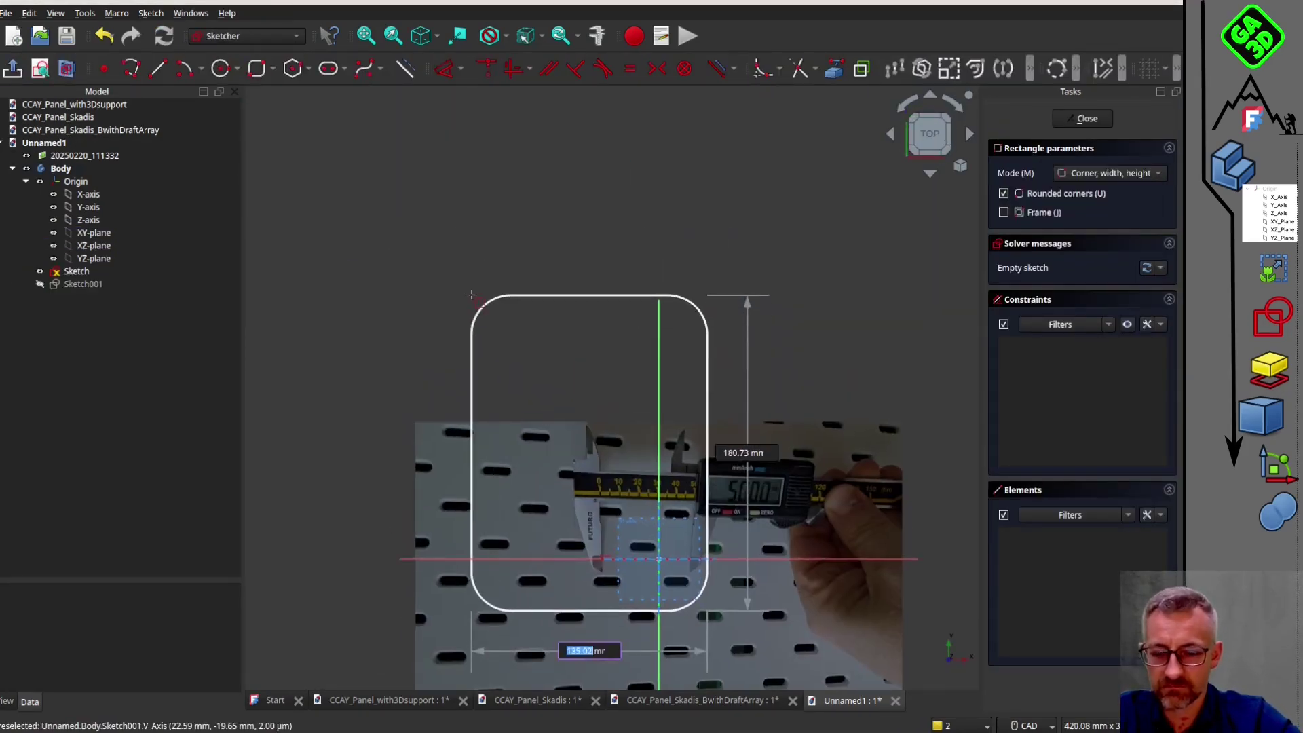
Step: Size the rounded rectangle to 565 × 765 mm with 10 mm corner radii and close the sketch
{"action": "type", "text": "565"}
{"action": "key", "text": "Return"}
{"action": "type", "text": "765"}
{"action": "key", "text": "Return"}
{"action": "type", "text": "10"}
{"action": "key", "text": "Return"}
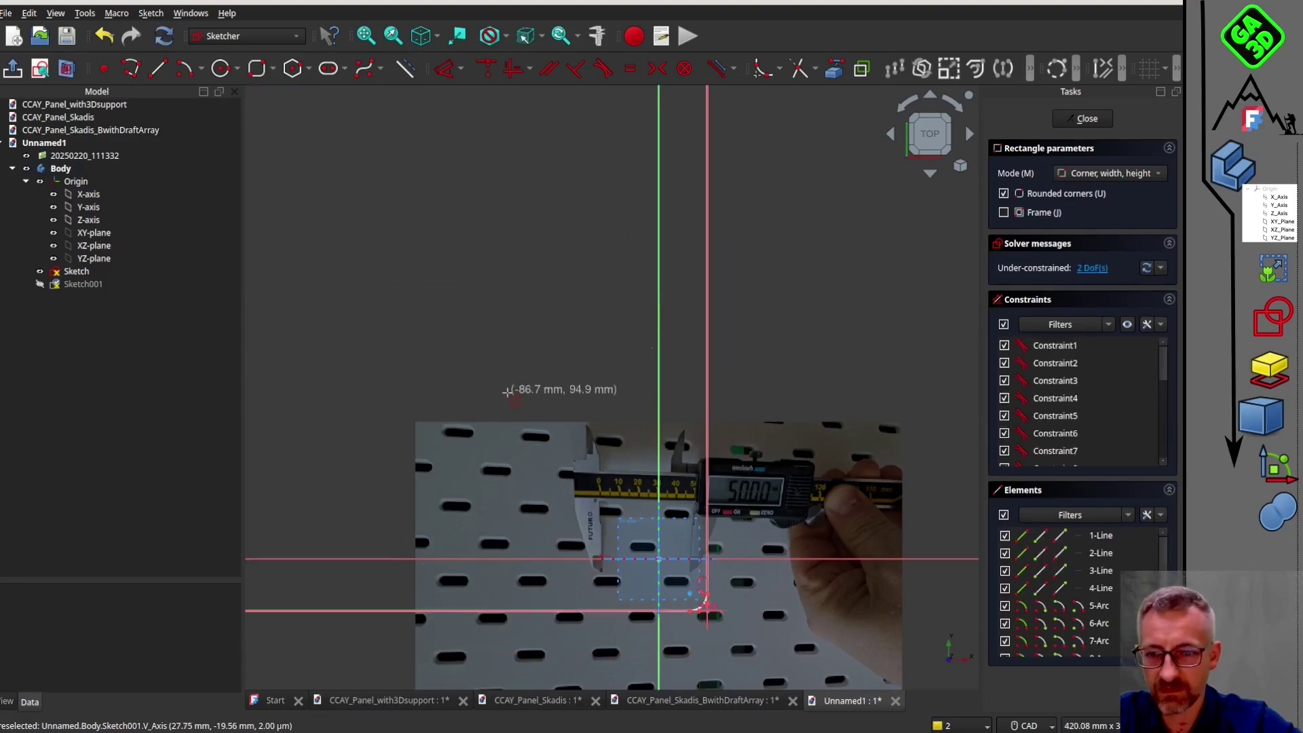
{"action": "scroll", "coordinate": [704, 564], "scroll_direction": "down", "scroll_amount": 1}
{"action": "key", "text": "Escape"}
{"action": "left_click", "coordinate": [1087, 118]}
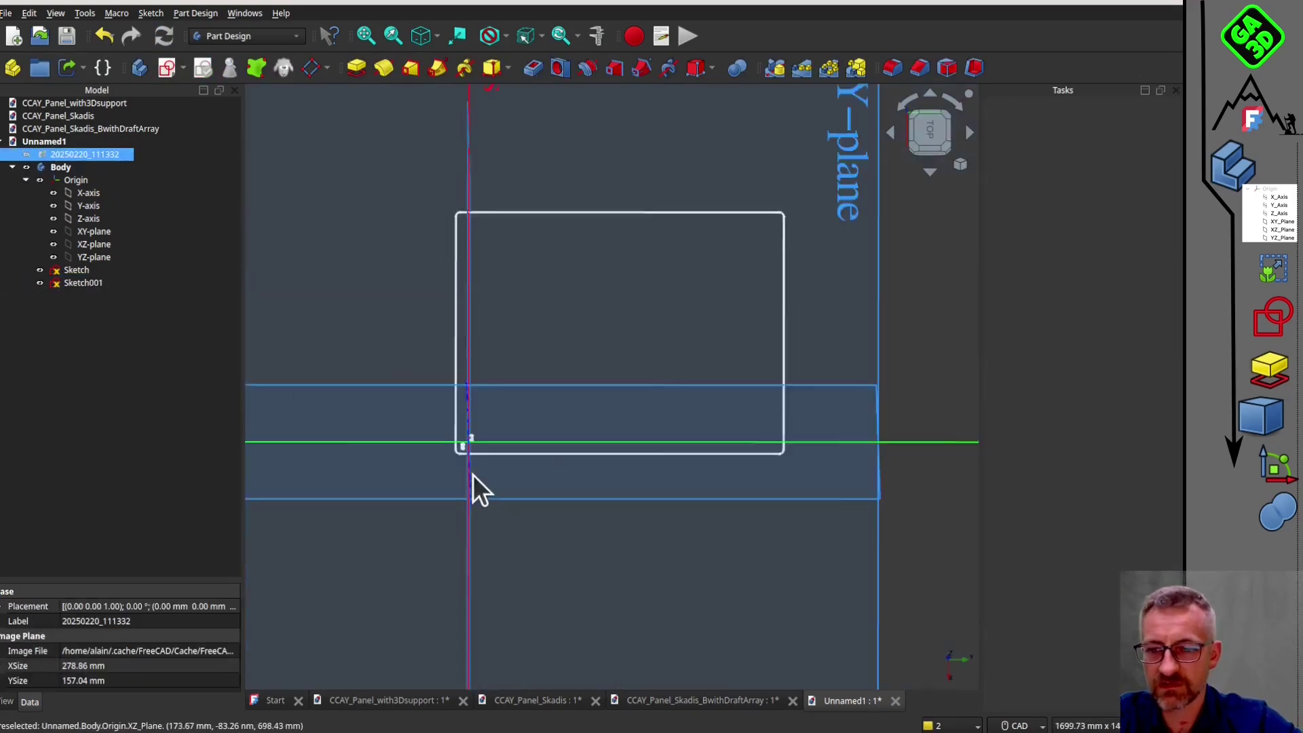
Step: Hide the body's origin and display the photo behind the slots and panel outline
{"action": "left_click", "coordinate": [40, 181]}
{"action": "scroll", "coordinate": [638, 335], "scroll_direction": "up", "scroll_amount": 6}
{"action": "middle_click_drag", "start_coordinate": [494, 352], "coordinate": [604, 393]}
{"action": "left_click", "coordinate": [27, 155]}
{"action": "scroll", "coordinate": [492, 459], "scroll_direction": "up", "scroll_amount": 2}
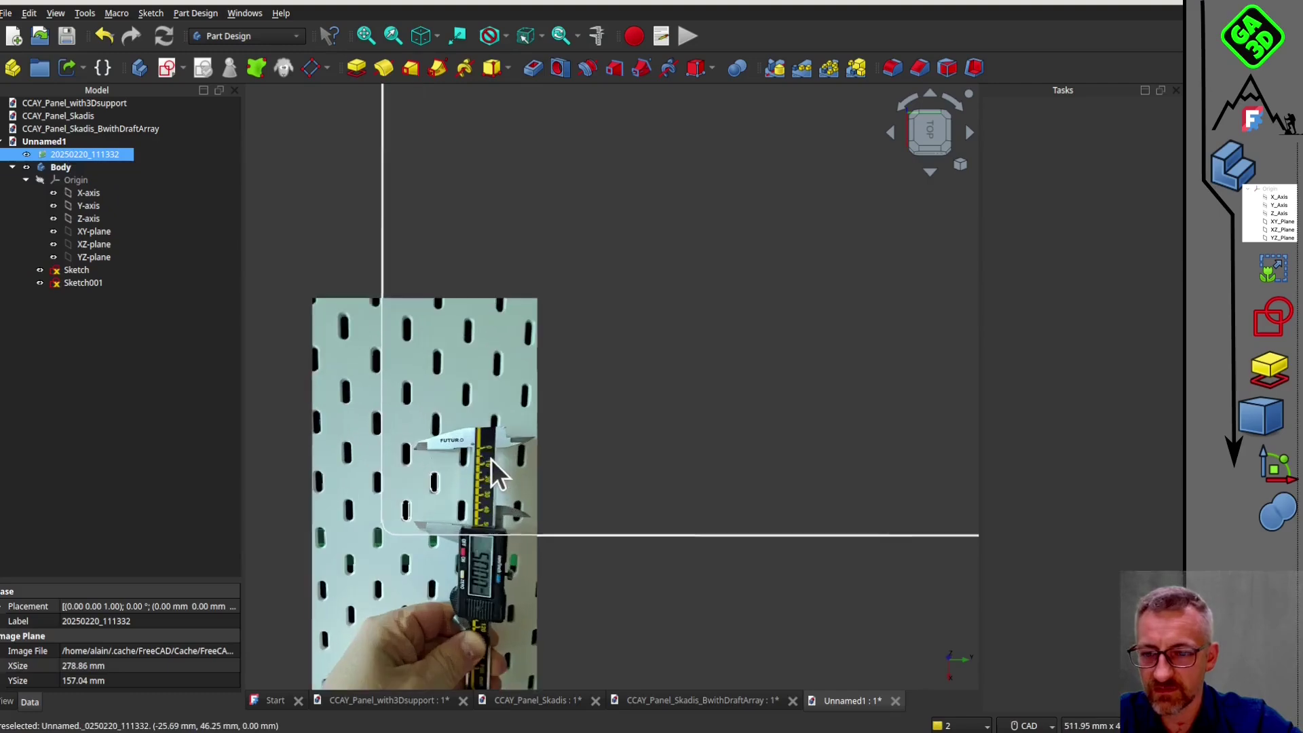
{"action": "scroll", "coordinate": [376, 414], "scroll_direction": "up", "scroll_amount": 2}
{"action": "scroll", "coordinate": [380, 424], "scroll_direction": "down", "scroll_amount": 2}
{"action": "middle_click_drag", "start_coordinate": [387, 505], "coordinate": [422, 414]}
Step: Reopen the panel outline sketch, hide the photo and import the lower slot's end arc as external geometry
{"action": "double_click", "coordinate": [82, 283]}
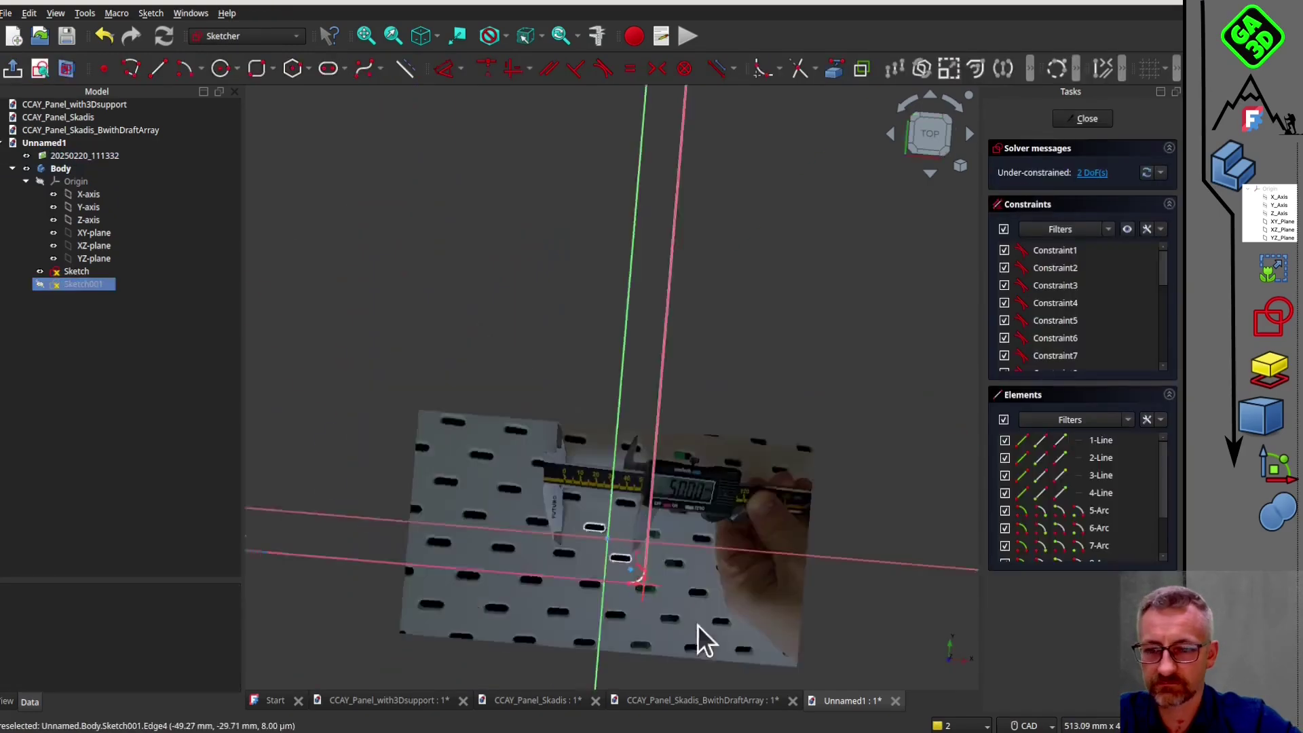
{"action": "middle_click_drag", "start_coordinate": [697, 626], "coordinate": [682, 493]}
{"action": "left_click", "coordinate": [26, 156]}
{"action": "scroll", "coordinate": [594, 391], "scroll_direction": "up", "scroll_amount": 4}
{"action": "left_click", "coordinate": [834, 68]}
{"action": "left_click", "coordinate": [689, 478]}
{"action": "right_click", "coordinate": [768, 531]}
{"action": "scroll", "coordinate": [724, 496], "scroll_direction": "up", "scroll_amount": 2}
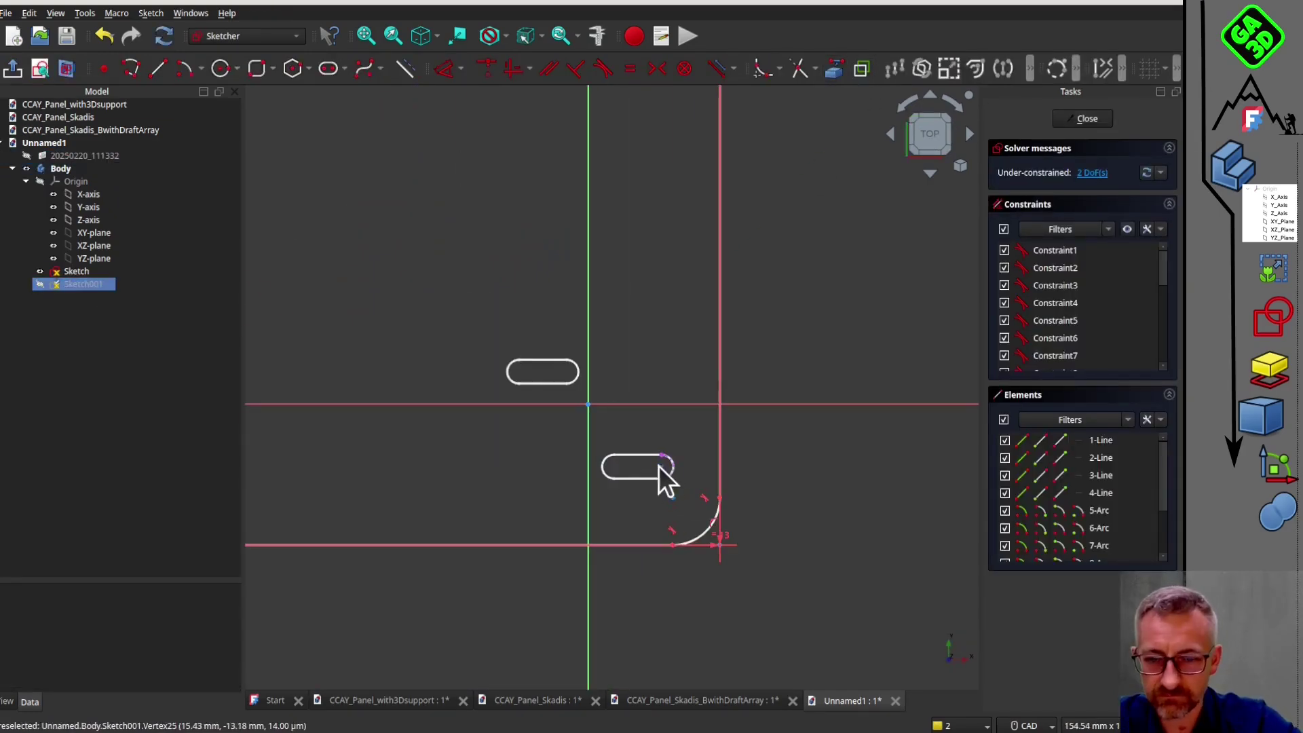
Step: Set the vertical distance from the lower slot's end centre to the outline's bottom edge to 20 mm
{"action": "left_click", "coordinate": [661, 467]}
{"action": "left_click", "coordinate": [646, 545]}
{"action": "left_click", "coordinate": [444, 69]}
{"action": "left_click", "coordinate": [852, 562]}
{"action": "type", "text": "20"}
{"action": "key", "text": "Return"}
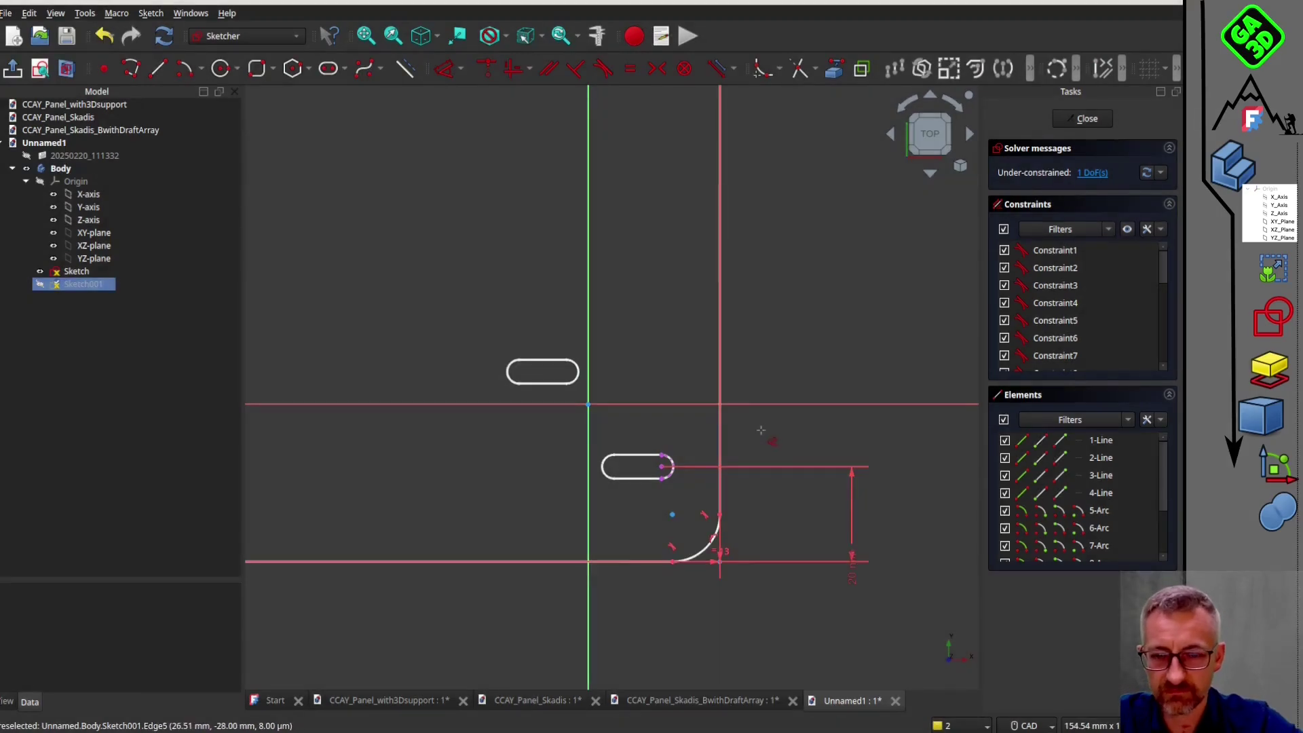
Step: Add a point inside the lower slot and constrain it symmetrically between the slot's two end-arc centres
{"action": "scroll", "coordinate": [607, 479], "scroll_direction": "up", "scroll_amount": 3}
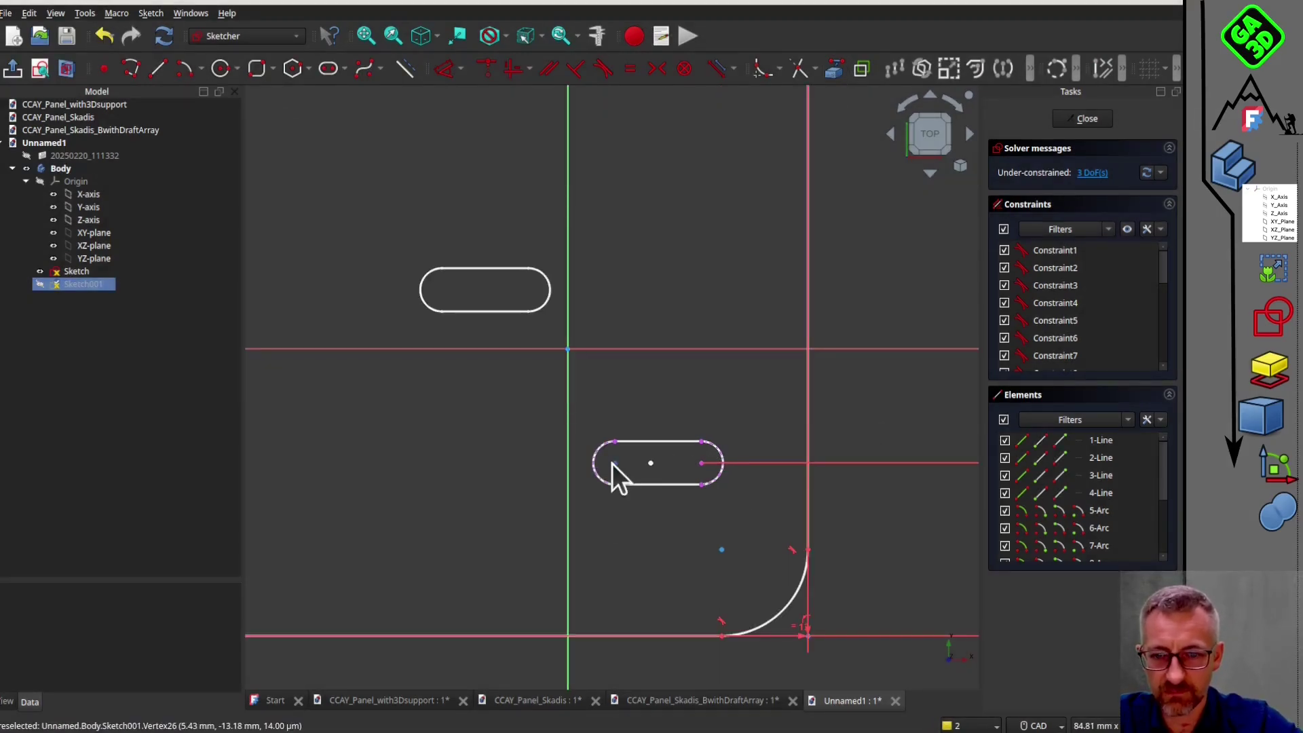
{"action": "left_click", "coordinate": [613, 463]}
{"action": "left_click", "coordinate": [657, 68]}
{"action": "left_click", "coordinate": [658, 463]}
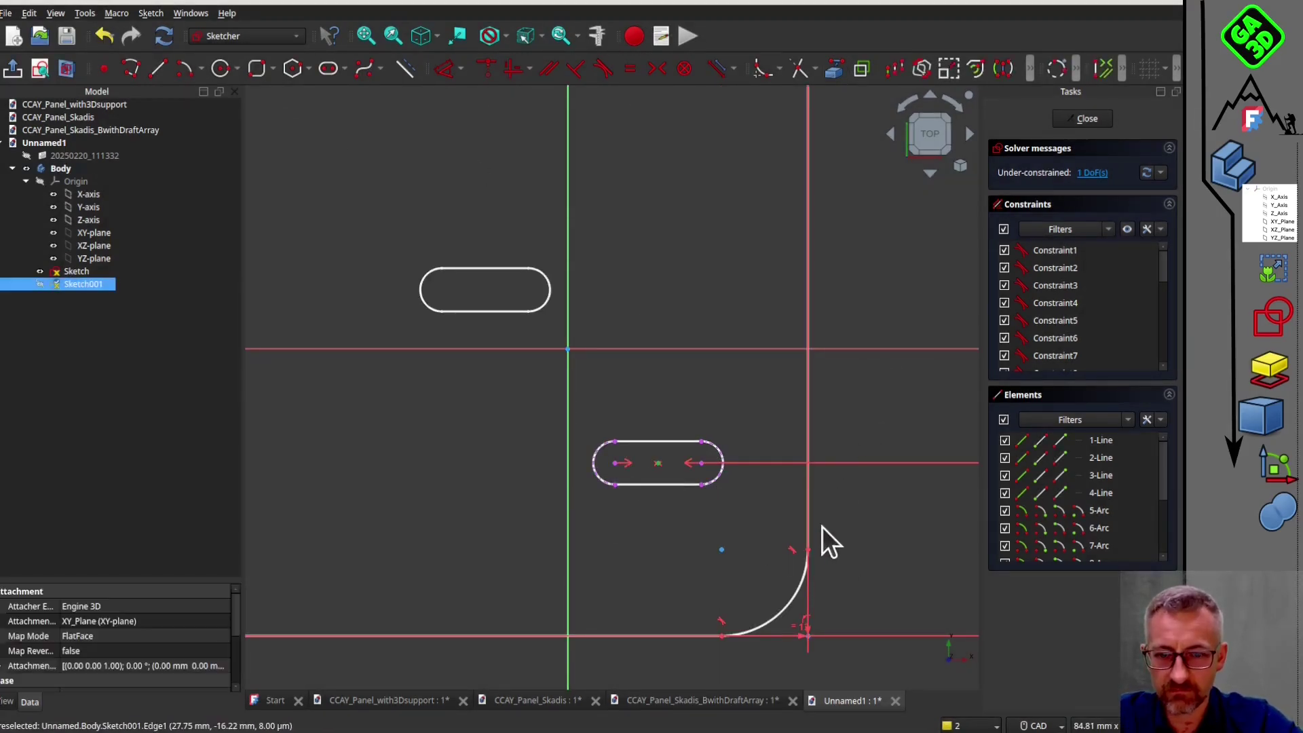
Step: Set the horizontal distance from the lower slot's centre point to the outline's nearest side edge to 20 mm
{"action": "left_click", "coordinate": [808, 522]}
{"action": "left_click", "coordinate": [444, 68]}
{"action": "left_click", "coordinate": [823, 560]}
{"action": "type", "text": "20"}
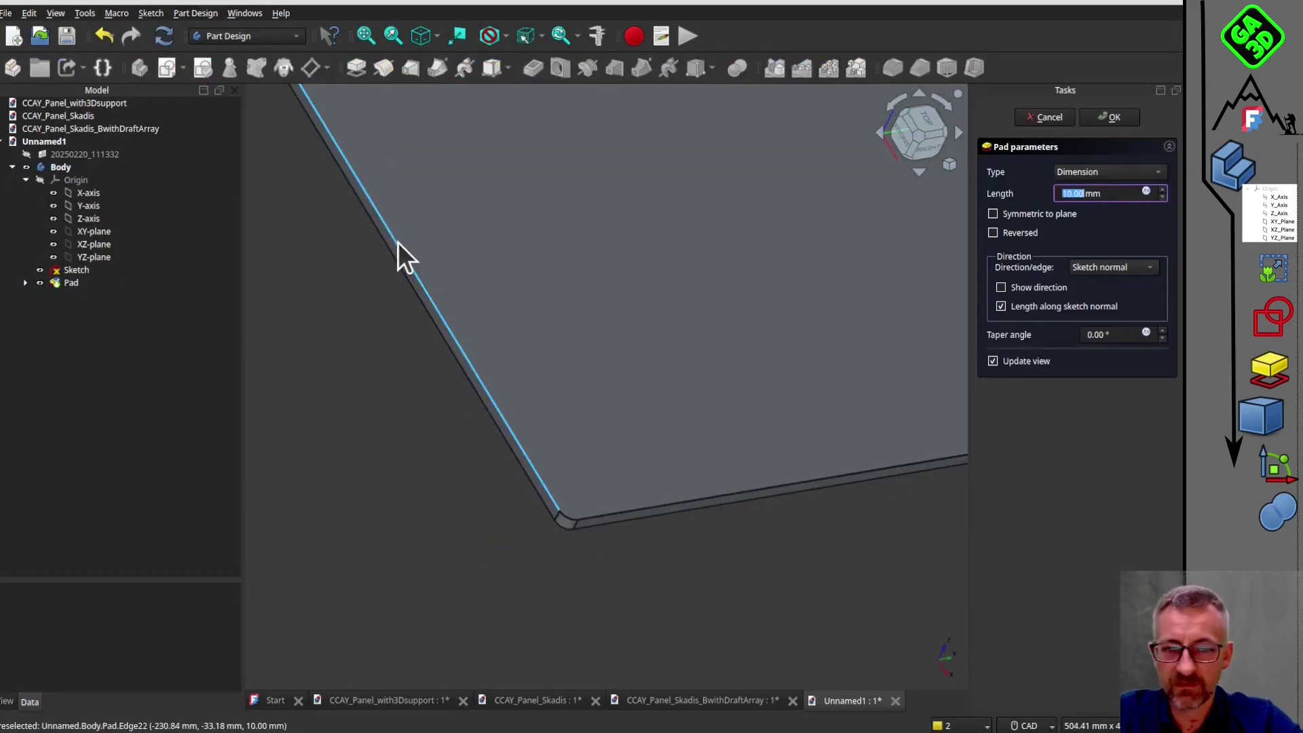
Step: Pad the rounded panel outline 8 mm in the reversed direction
{"action": "left_click", "coordinate": [1014, 231]}
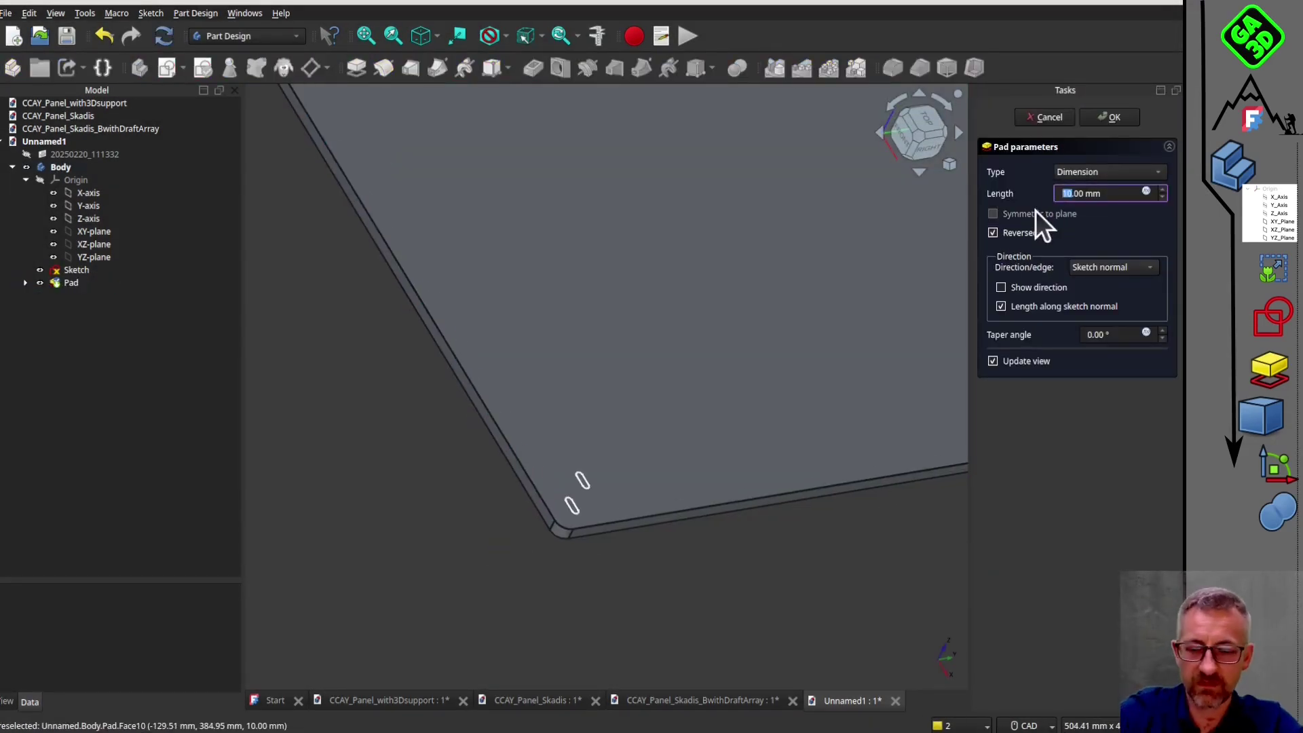
{"action": "type", "text": "8"}
{"action": "left_click", "coordinate": [1110, 117]}
{"action": "scroll", "coordinate": [707, 461], "scroll_direction": "down", "scroll_amount": 3}
{"action": "middle_click_drag", "start_coordinate": [681, 499], "coordinate": [713, 543]}
{"action": "scroll", "coordinate": [719, 529], "scroll_direction": "up", "scroll_amount": 4}
{"action": "scroll", "coordinate": [504, 488], "scroll_direction": "up", "scroll_amount": 5}
{"action": "left_click", "coordinate": [77, 271]}
{"action": "left_click", "coordinate": [534, 68]}
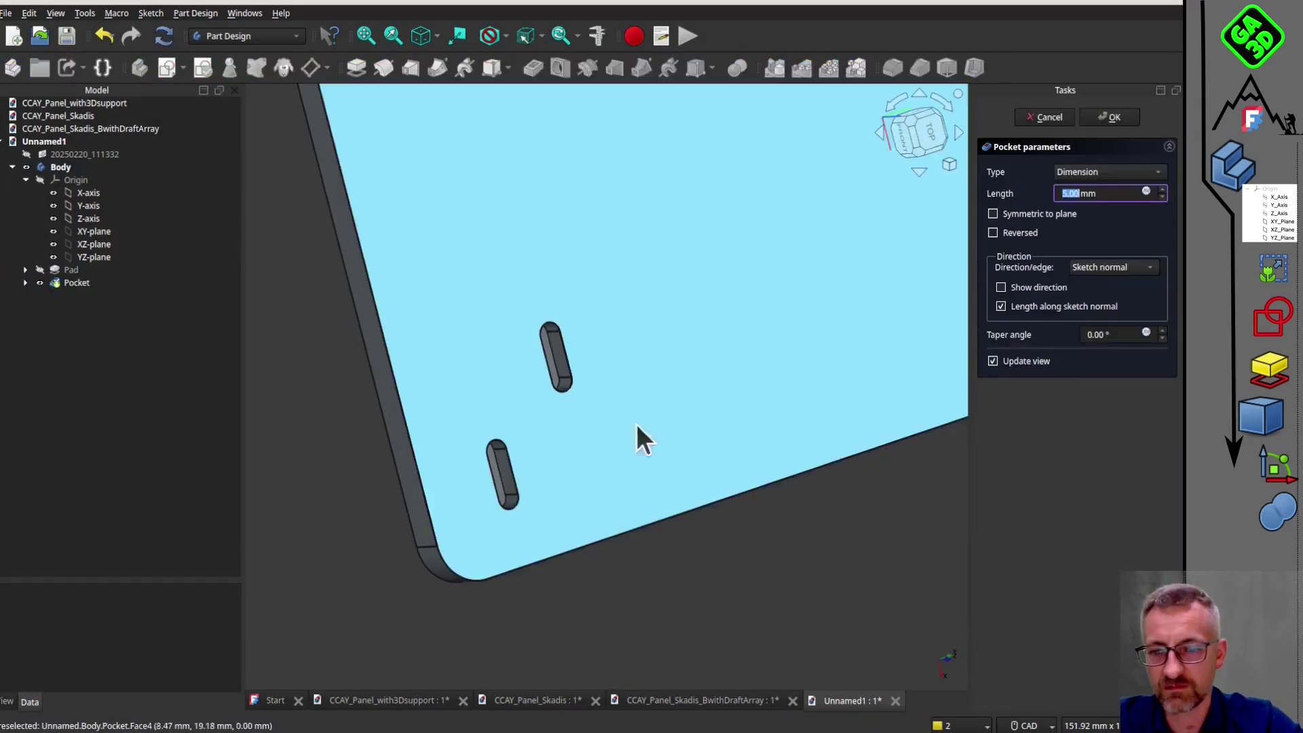
{"action": "key", "text": "Escape"}
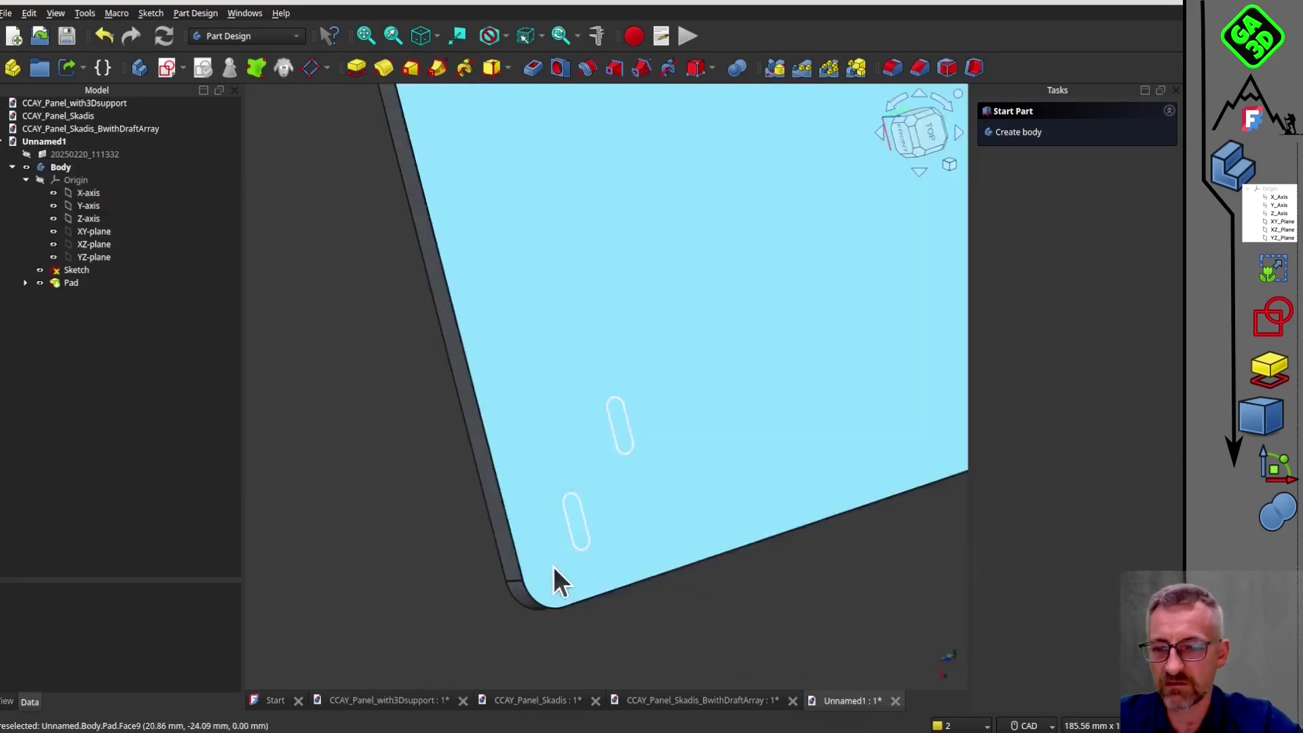
Step: Pocket only the slot nearest the rounded corner to a depth of 8 mm
{"action": "scroll", "coordinate": [553, 582], "scroll_direction": "up", "scroll_amount": 2}
{"action": "left_click", "coordinate": [602, 542]}
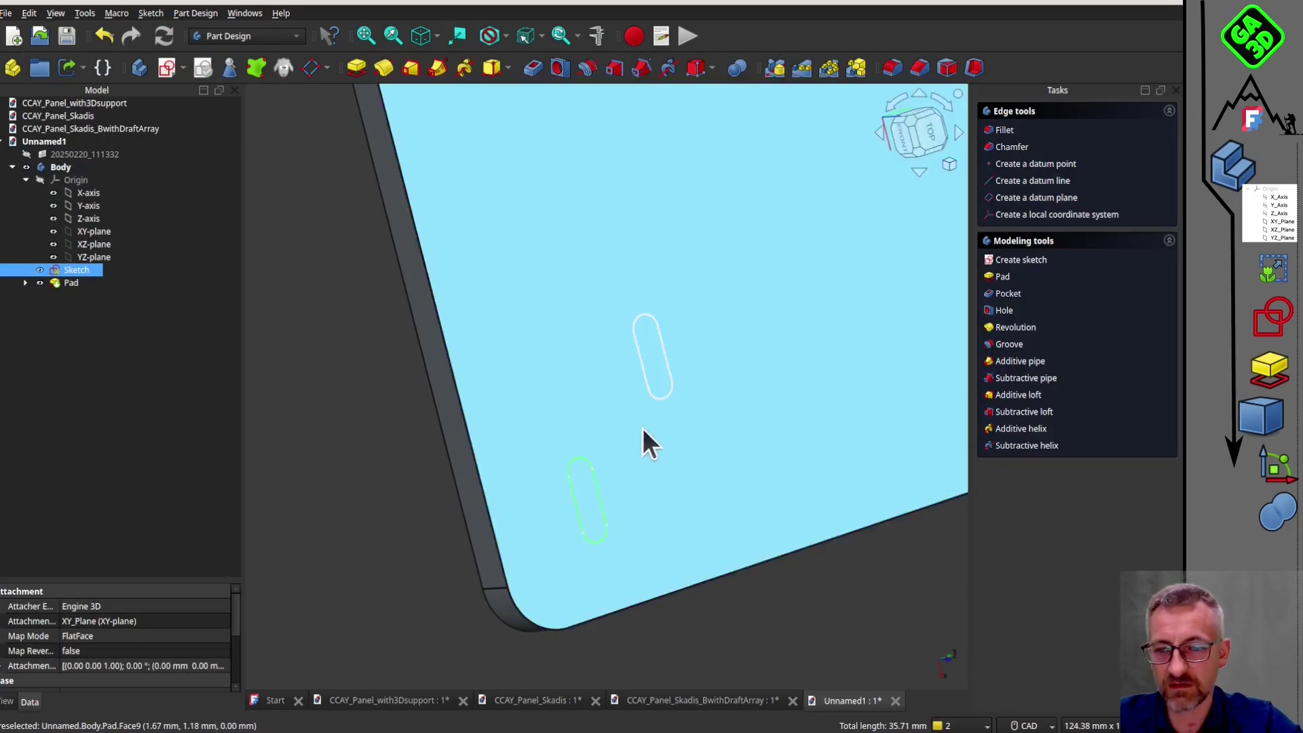
{"action": "left_click", "coordinate": [533, 68]}
{"action": "left_click", "coordinate": [1085, 173]}
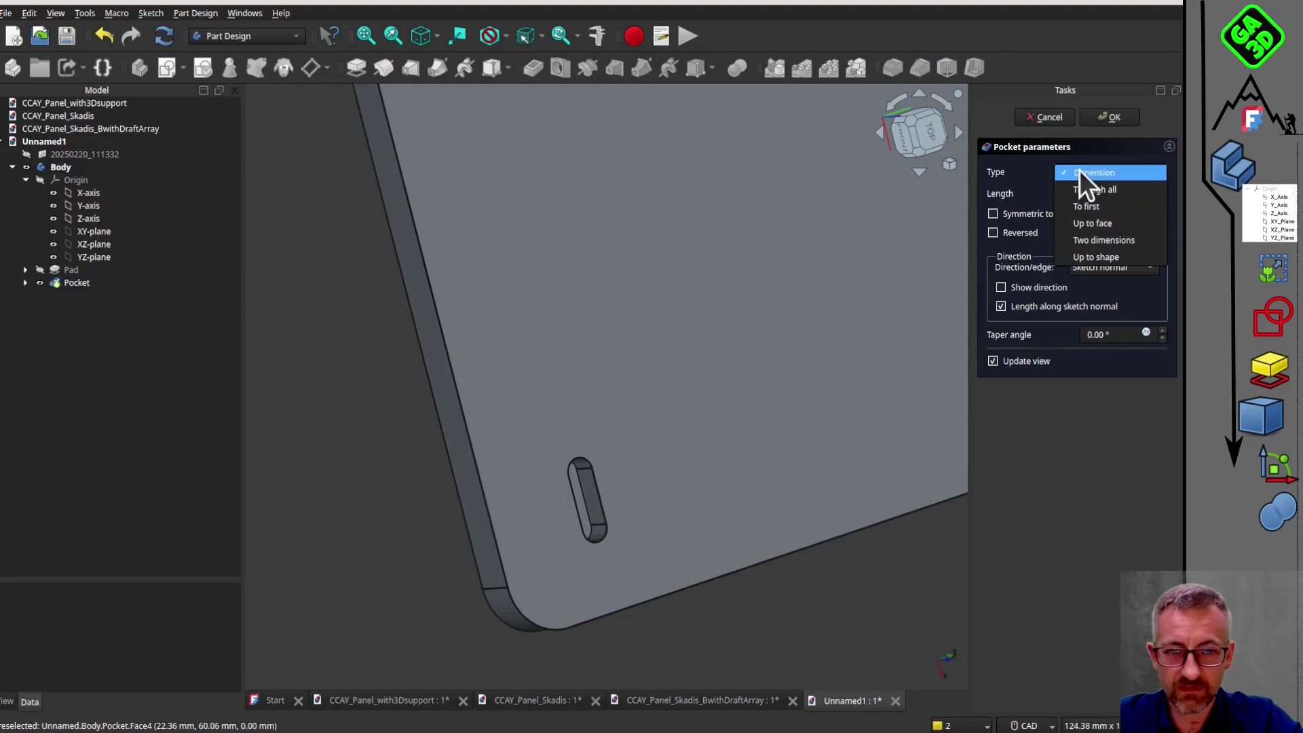
{"action": "left_click", "coordinate": [1085, 173]}
{"action": "double_click", "coordinate": [1077, 193]}
{"action": "type", "text": "8"}
{"action": "left_click", "coordinate": [1111, 117]}
Step: Make the slot sketch inside the pocket feature visible again on the panel
{"action": "scroll", "coordinate": [548, 540], "scroll_direction": "down", "scroll_amount": 2}
{"action": "mouse_move", "coordinate": [548, 540]}
{"action": "middle_mouse_down"}
{"action": "mouse_move", "coordinate": [490, 486]}
{"action": "mouse_move", "coordinate": [509, 506]}
{"action": "middle_mouse_up"}
{"action": "scroll", "coordinate": [509, 505], "scroll_direction": "up", "scroll_amount": 1}
{"action": "left_click", "coordinate": [26, 283]}
{"action": "left_click", "coordinate": [68, 299]}
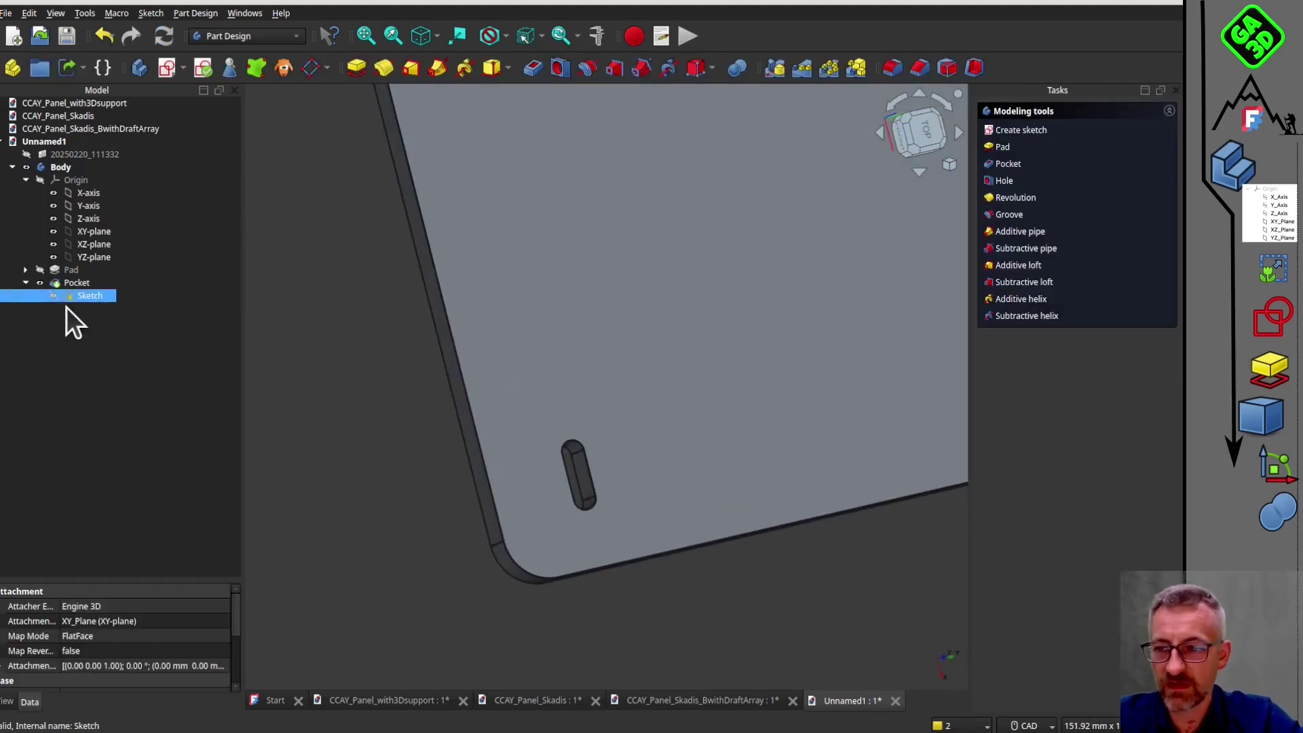
{"action": "key", "text": "space"}
{"action": "left_click", "coordinate": [444, 463]}
Step: Pocket the remaining slot of the same sketch through the panel as a separate feature
{"action": "scroll", "coordinate": [630, 328], "scroll_direction": "up", "scroll_amount": 2}
{"action": "left_click", "coordinate": [630, 328]}
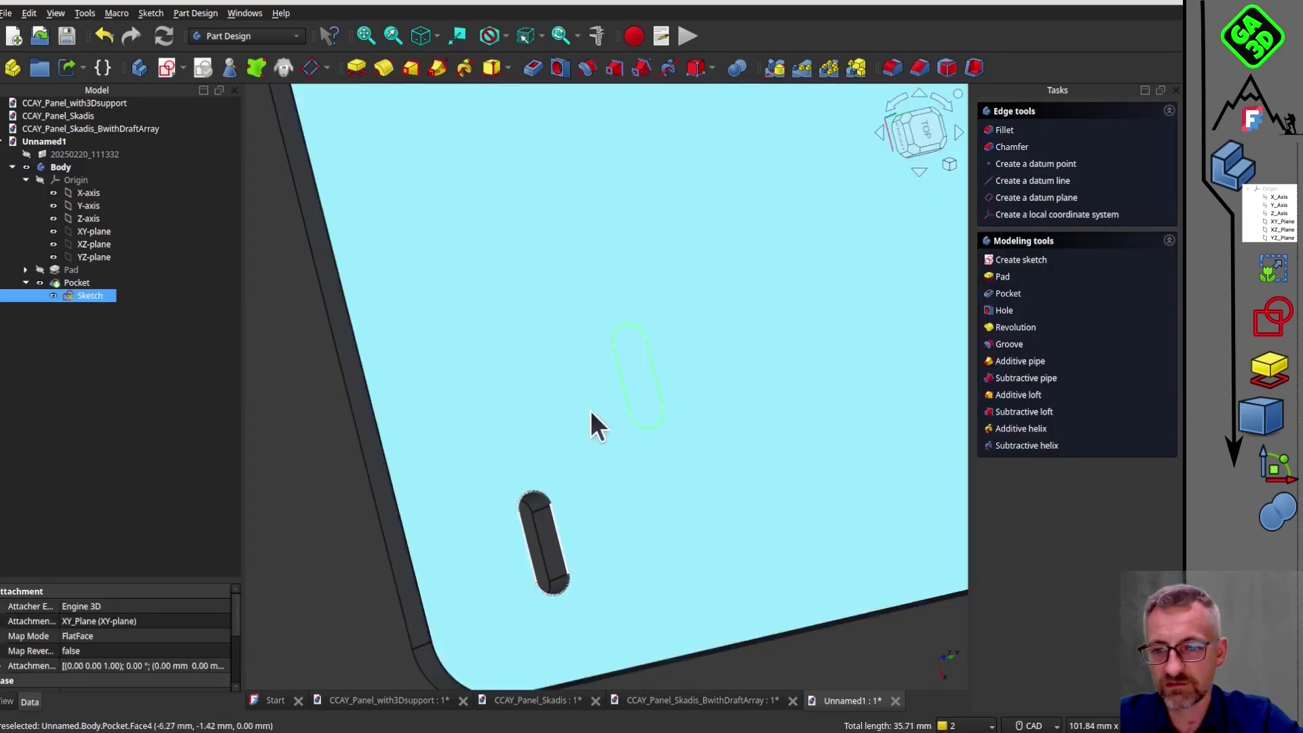
{"action": "left_click", "coordinate": [1012, 293]}
{"action": "left_click", "coordinate": [1113, 118]}
{"action": "scroll", "coordinate": [655, 466], "scroll_direction": "down", "scroll_amount": 3}
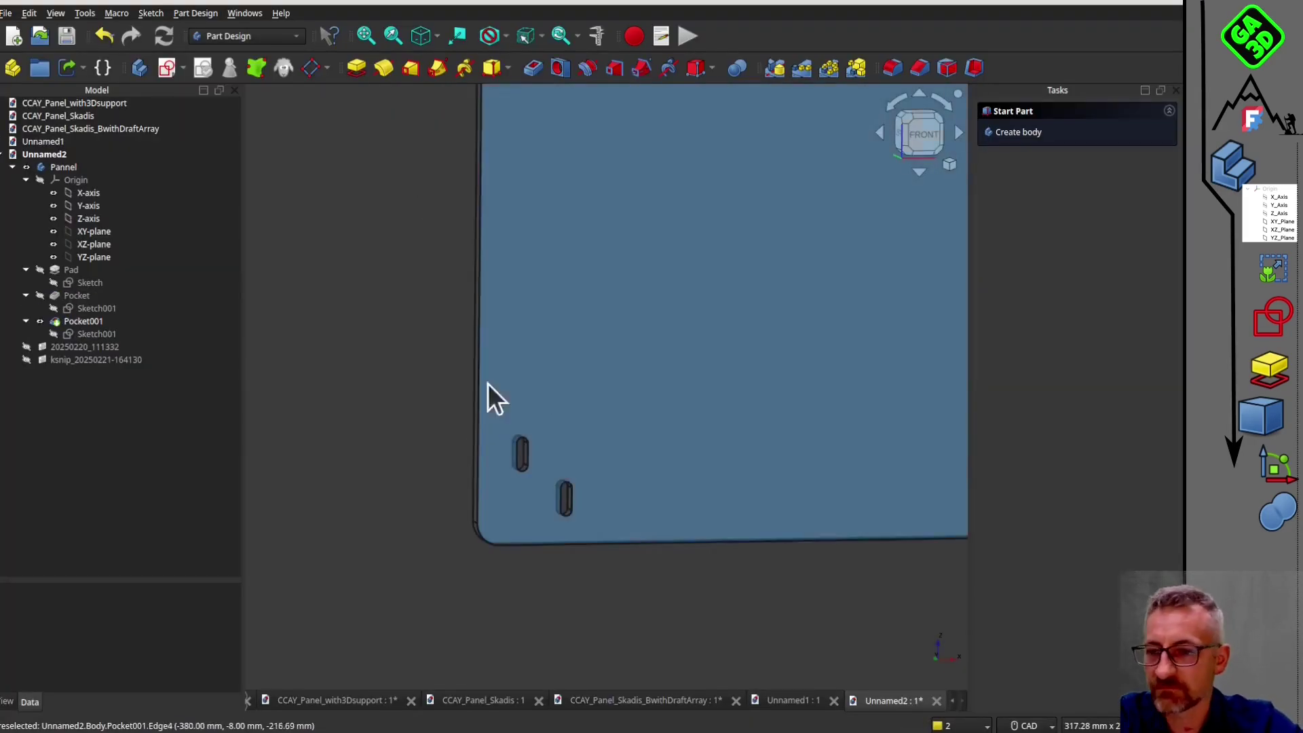
Step: Examine the two slot pockets near the lower corner of the Pannel body in document Unnamed2
{"action": "left_click", "coordinate": [36, 299]}
{"action": "left_click", "coordinate": [39, 322]}
{"action": "left_click", "coordinate": [463, 491]}
{"action": "middle_click_drag", "start_coordinate": [463, 490], "coordinate": [404, 459]}
{"action": "left_click", "coordinate": [509, 434]}
{"action": "left_click", "coordinate": [448, 426]}
{"action": "scroll", "coordinate": [404, 459], "scroll_direction": "down", "scroll_amount": 3}
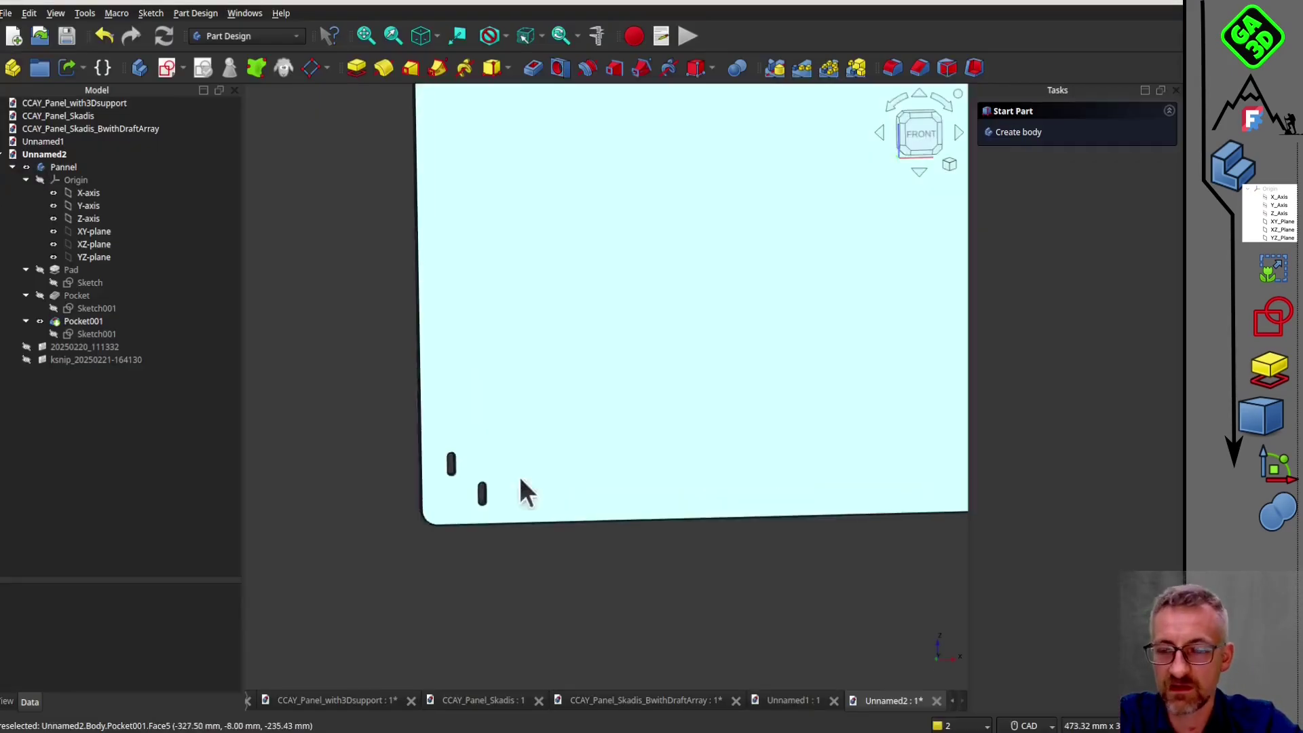
{"action": "left_click", "coordinate": [38, 296]}
{"action": "left_click", "coordinate": [39, 321]}
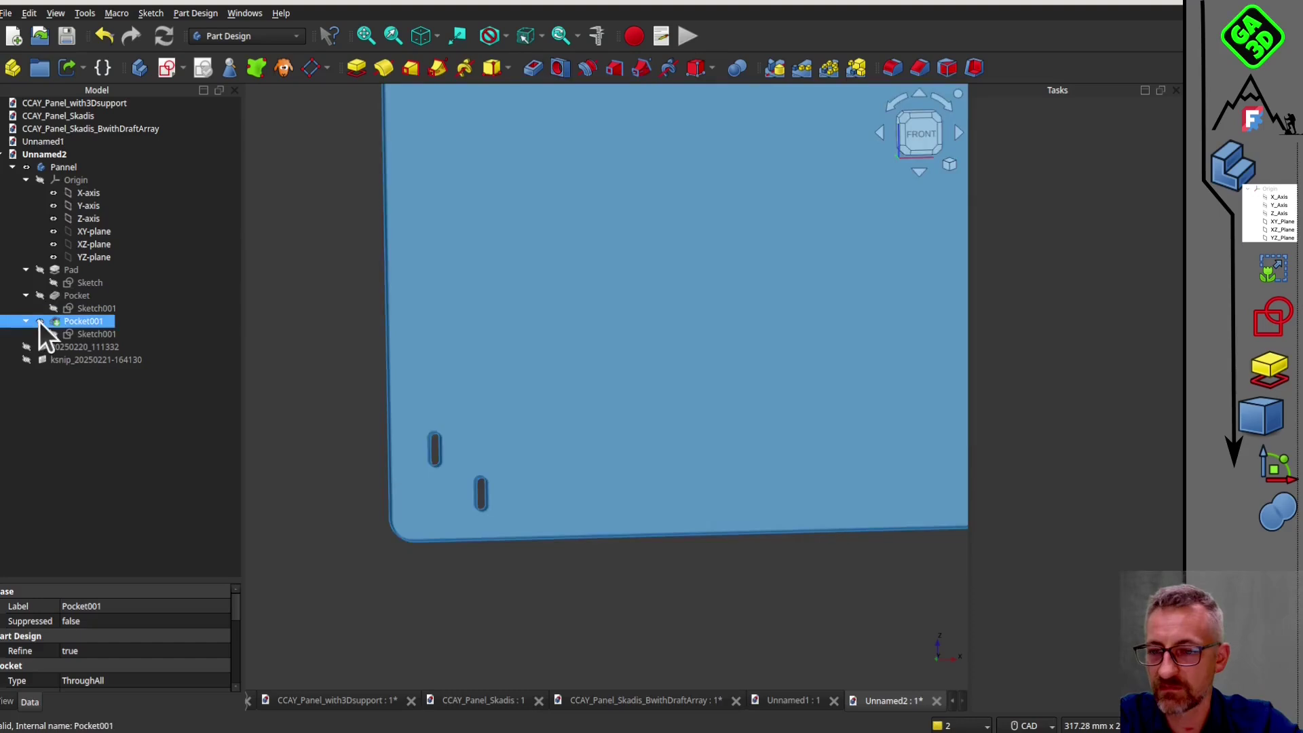
{"action": "scroll", "coordinate": [651, 319], "scroll_direction": "down", "scroll_amount": 7}
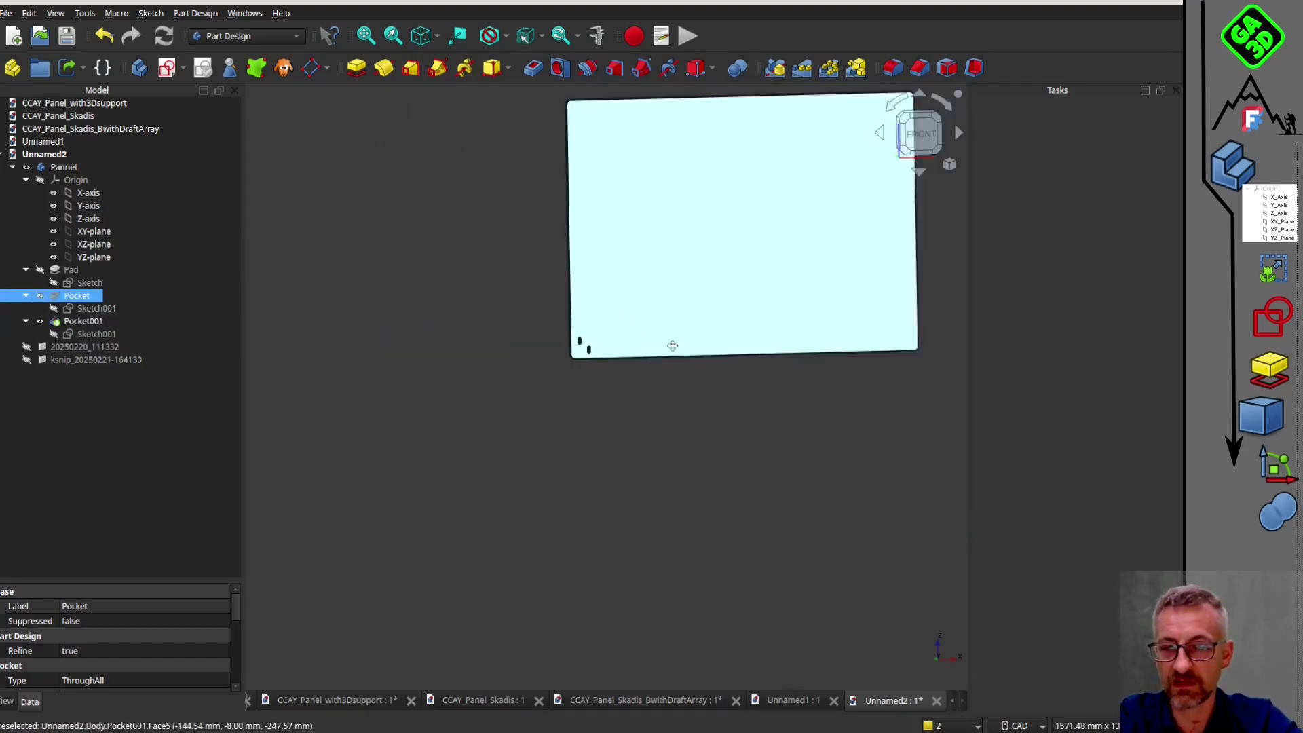
{"action": "scroll", "coordinate": [652, 319], "scroll_direction": "up", "scroll_amount": 5}
{"action": "left_click", "coordinate": [802, 68]}
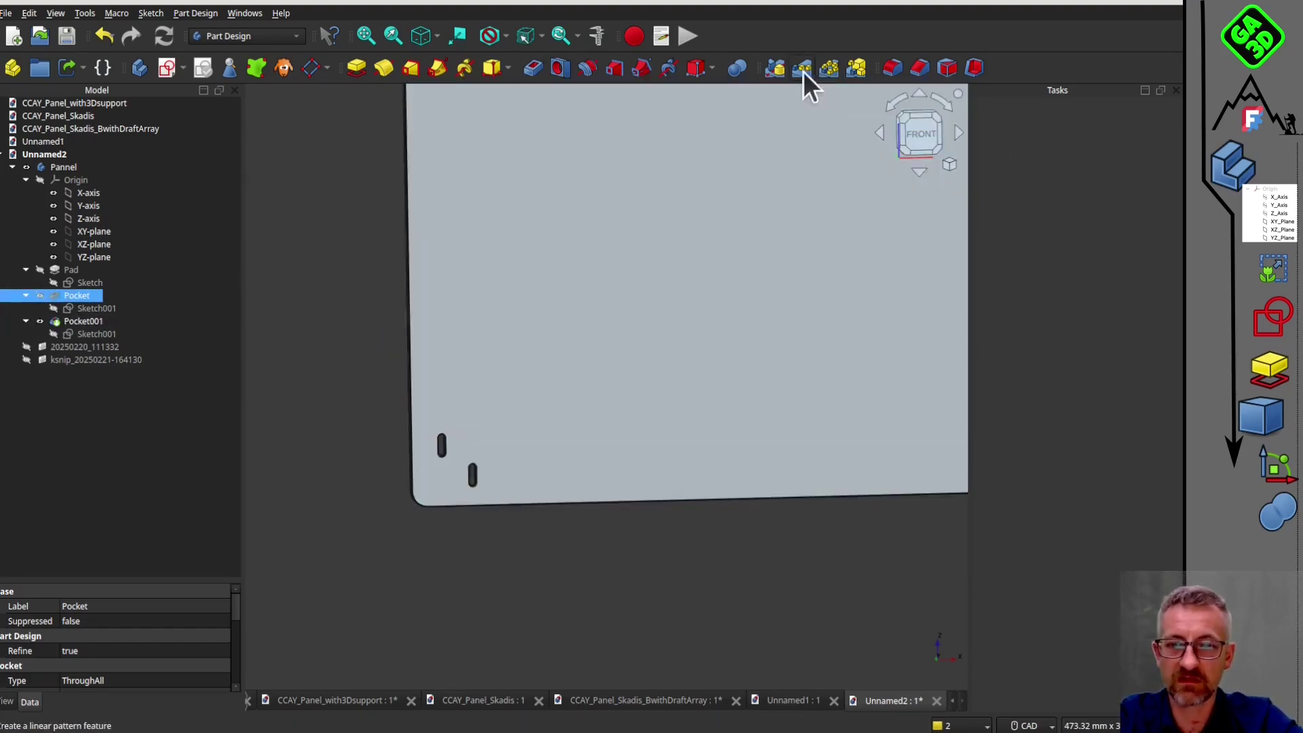
{"action": "left_click", "coordinate": [1109, 470]}
{"action": "key", "text": "BackSpace"}
{"action": "type", "text": "18"}
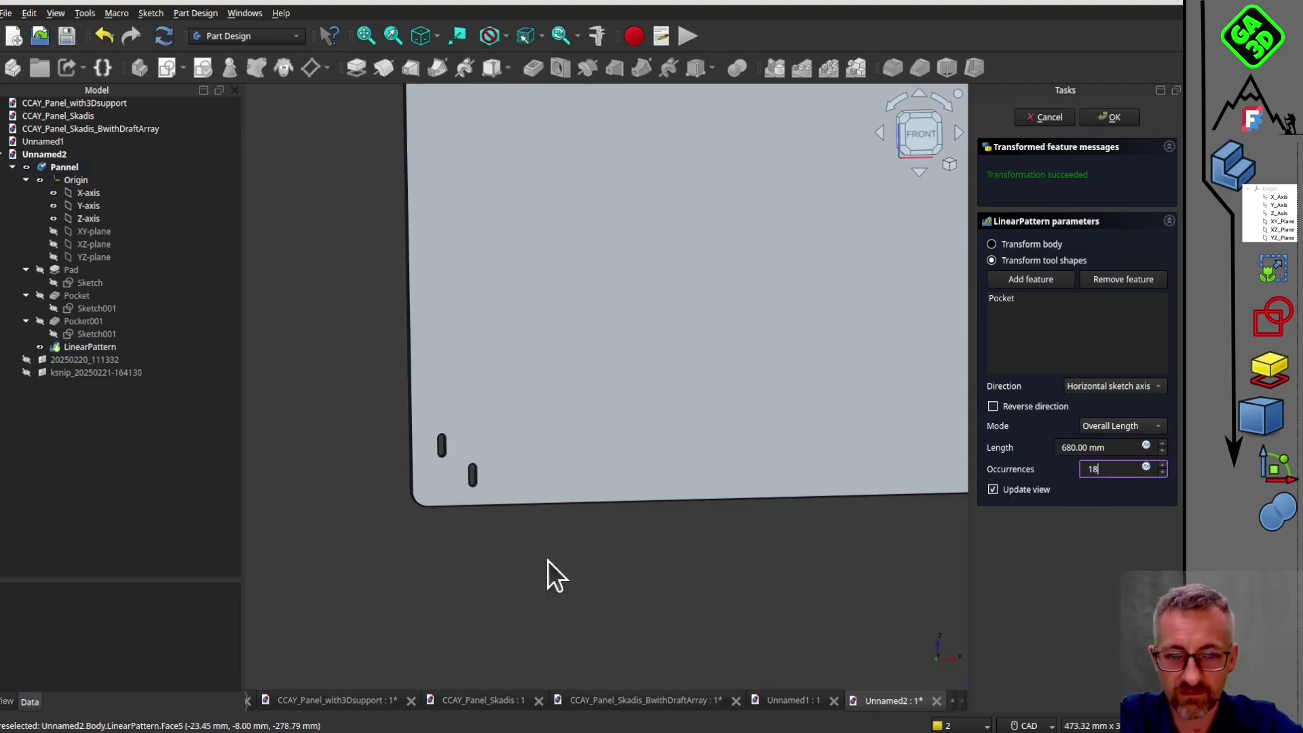
{"action": "scroll", "coordinate": [548, 561], "scroll_direction": "down", "scroll_amount": 6}
{"action": "scroll", "coordinate": [896, 503], "scroll_direction": "up", "scroll_amount": 2}
{"action": "left_click", "coordinate": [1045, 117]}
Step: Create a MultiTransform of Pocket with a linear pattern along the horizontal sketch axis, 680 mm overall with 18 occurrences
{"action": "scroll", "coordinate": [336, 486], "scroll_direction": "up", "scroll_amount": 3}
{"action": "scroll", "coordinate": [531, 476], "scroll_direction": "down", "scroll_amount": 5}
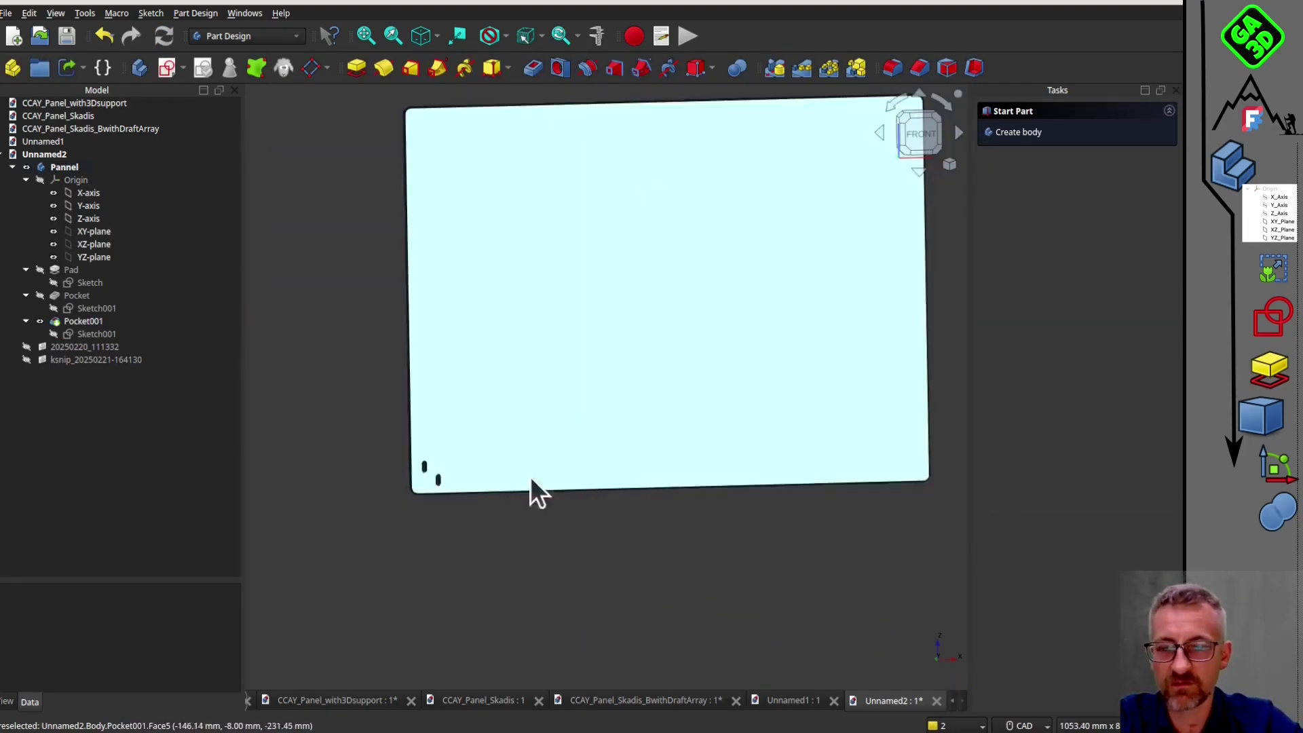
{"action": "left_click", "coordinate": [78, 296]}
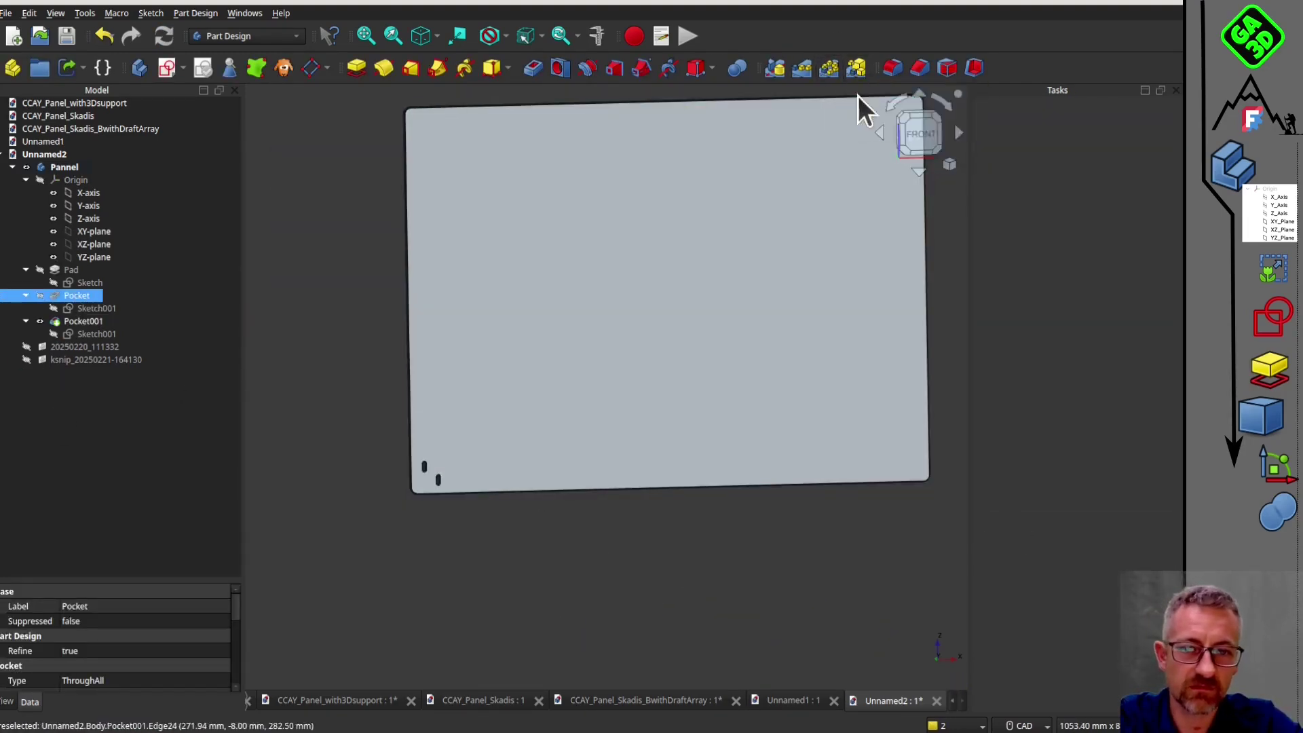
{"action": "right_click", "coordinate": [1013, 402]}
{"action": "left_click", "coordinate": [1045, 459]}
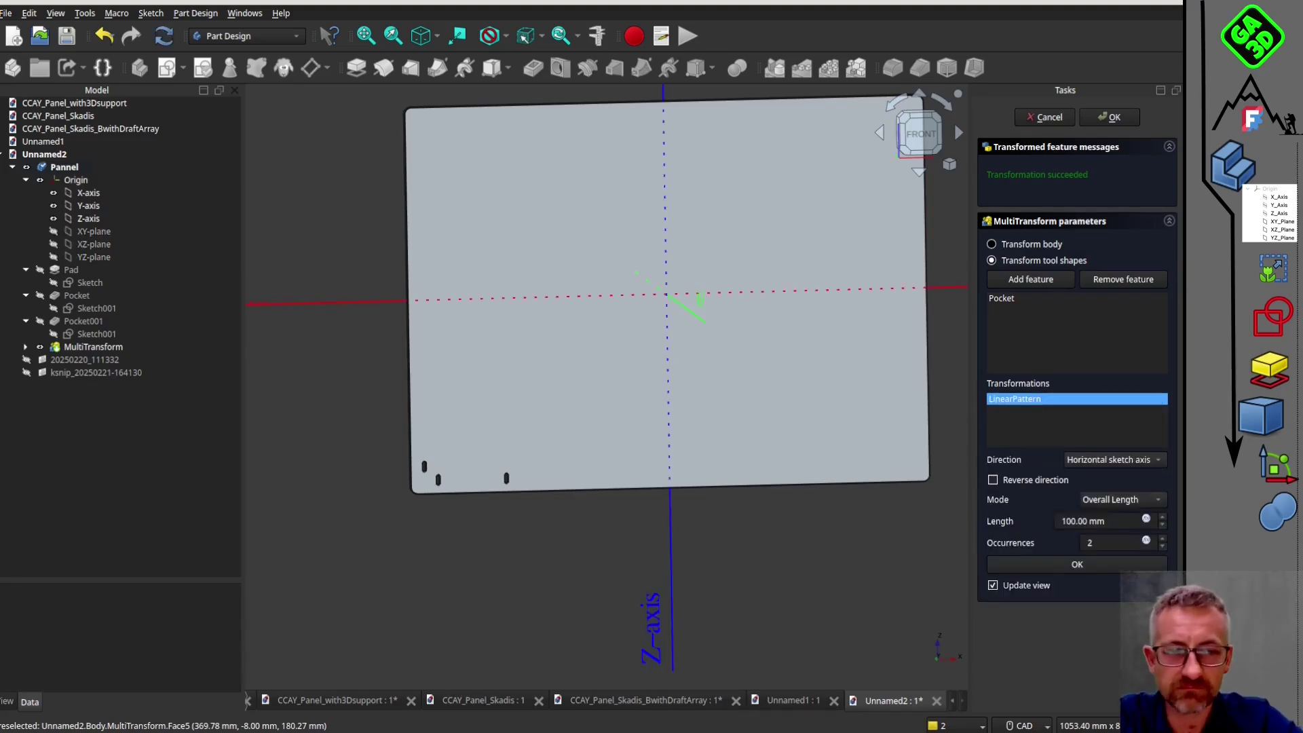
{"action": "left_click", "coordinate": [1115, 461]}
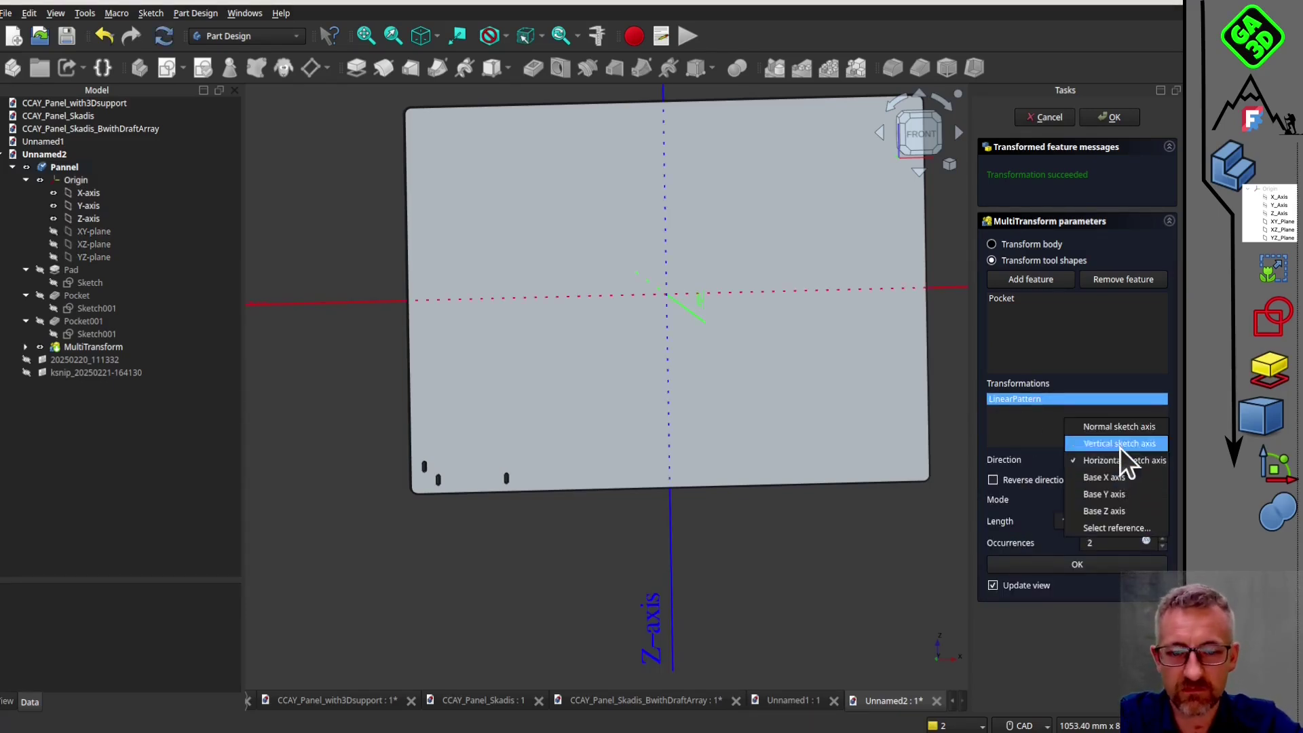
{"action": "left_click", "coordinate": [1116, 461]}
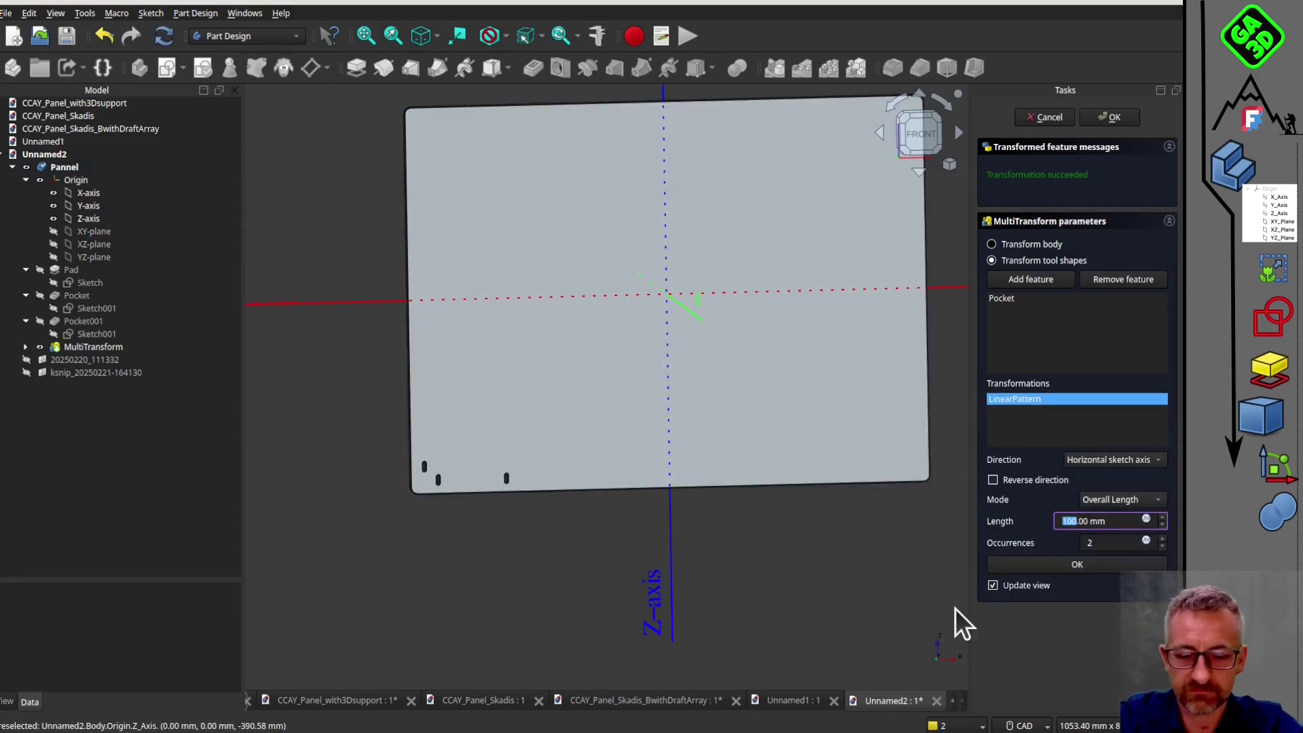
{"action": "type", "text": "680"}
{"action": "left_click", "coordinate": [1106, 543]}
{"action": "type", "text": "18"}
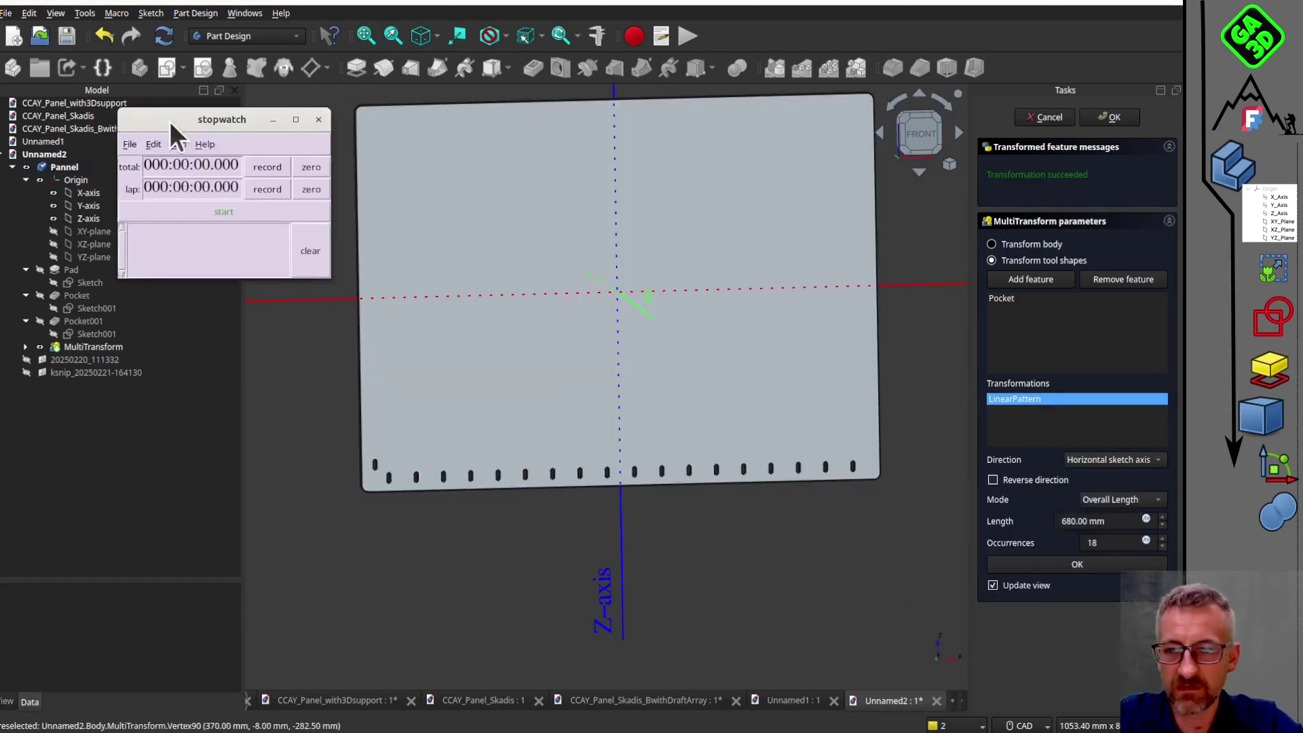
Step: Add a second linear pattern to the MultiTransform along the vertical sketch axis with an overall length of 520 mm
{"action": "right_click", "coordinate": [1022, 411]}
{"action": "left_click", "coordinate": [1059, 469]}
{"action": "left_click", "coordinate": [1113, 460]}
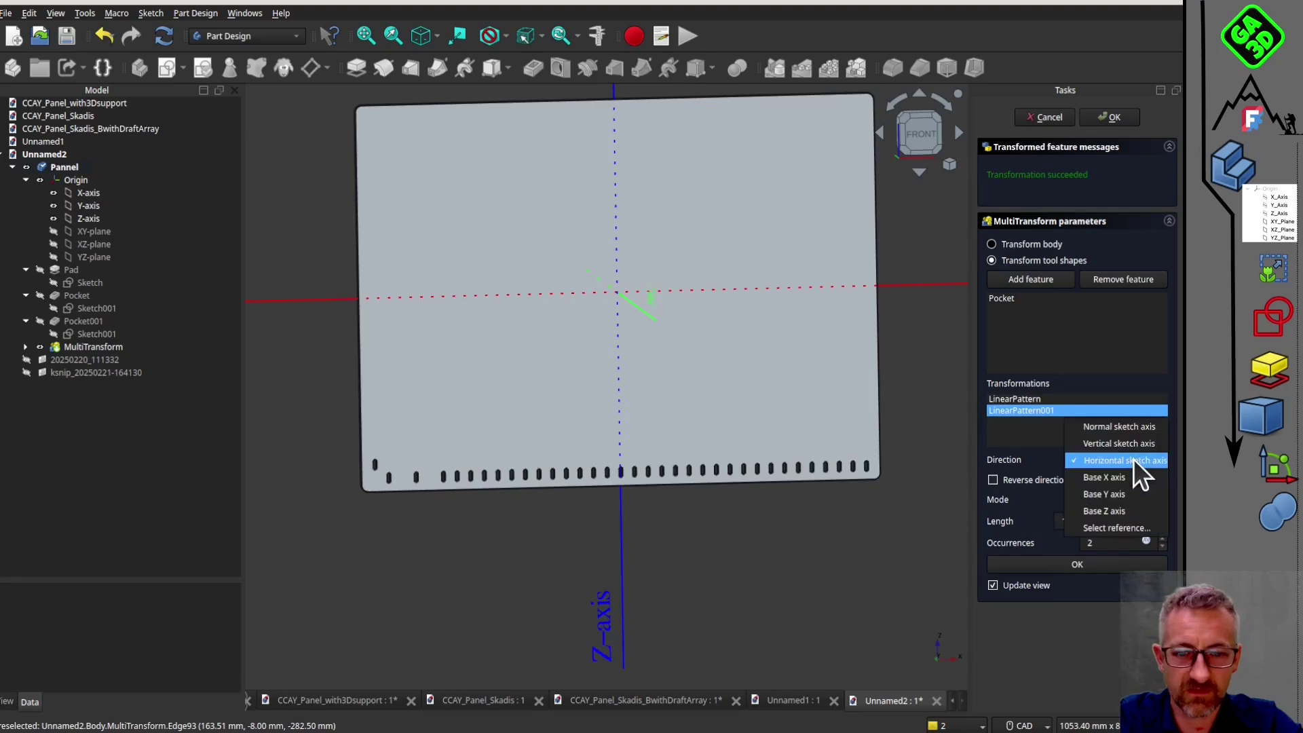
{"action": "left_click", "coordinate": [1140, 475]}
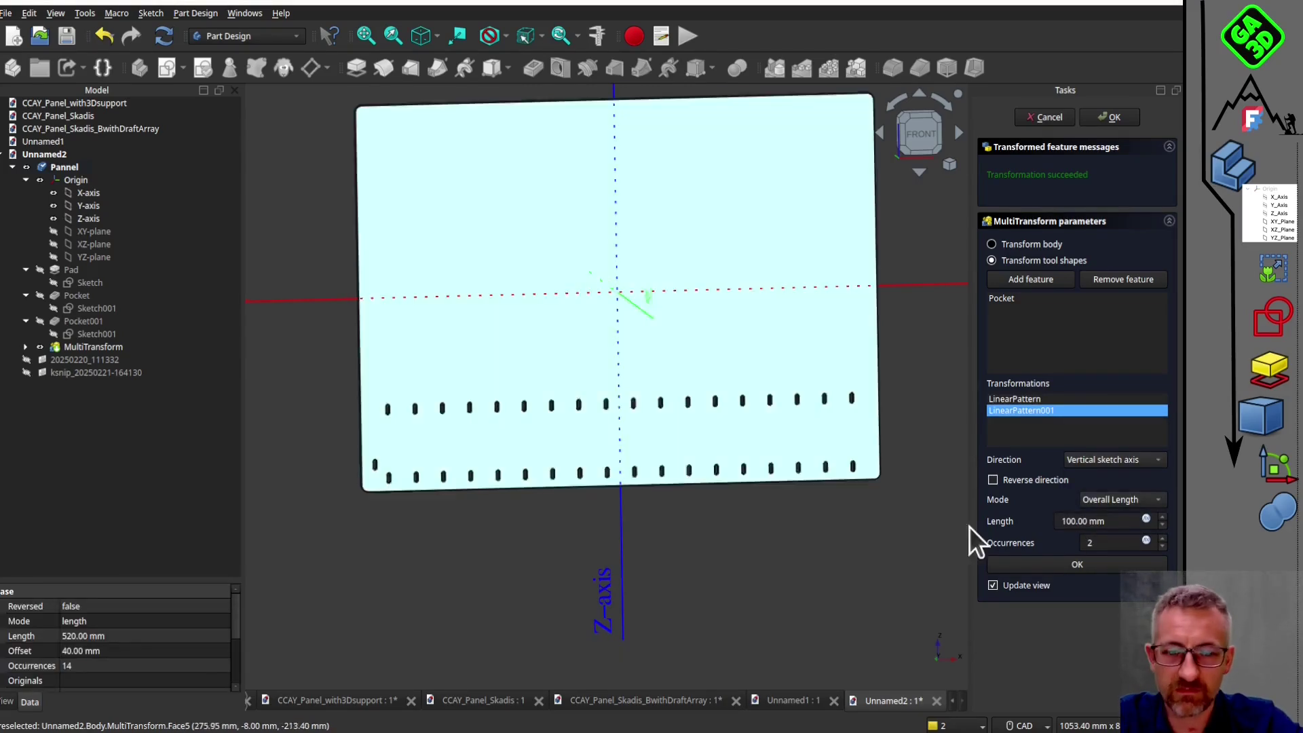
{"action": "left_click_drag", "start_coordinate": [1078, 521], "coordinate": [994, 550]}
{"action": "type", "text": "520"}
Step: Start the stopwatch, then give the vertical linear pattern 14 occurrences and apply it
{"action": "left_click", "coordinate": [1107, 543]}
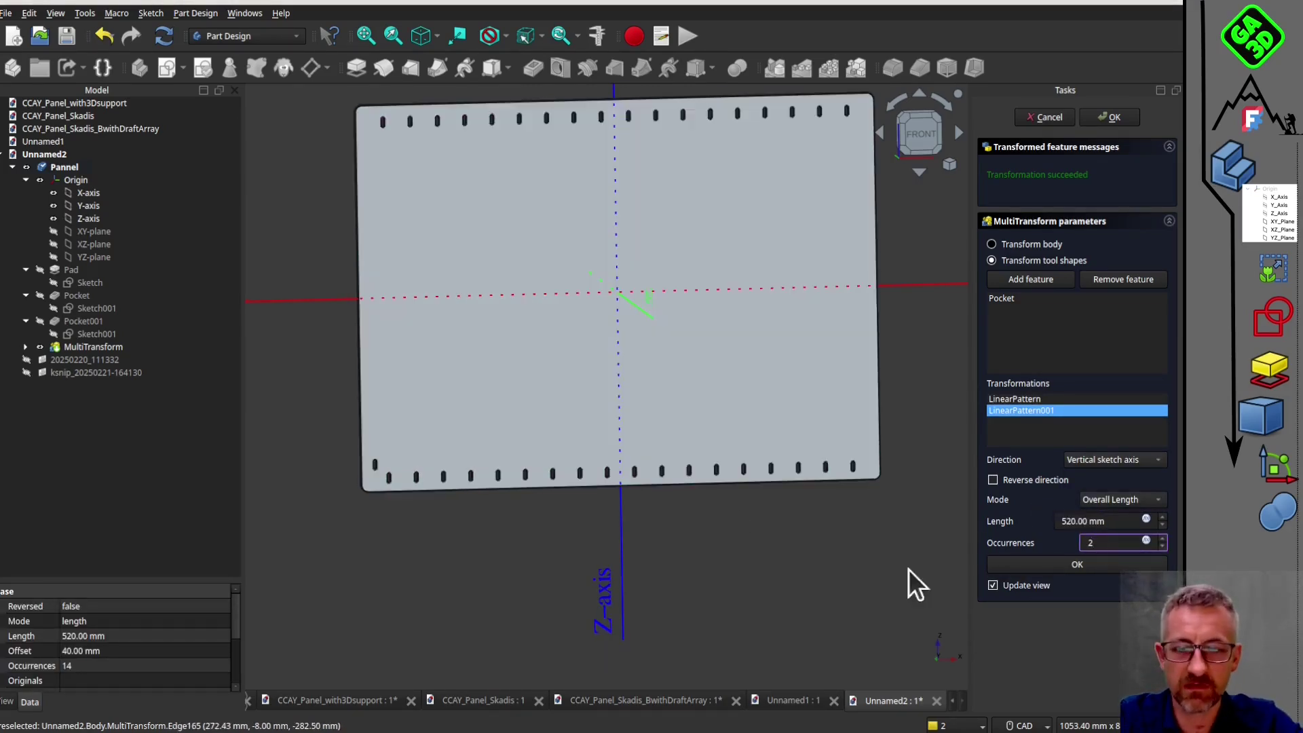
{"action": "key", "text": "alt+Tab"}
{"action": "left_click", "coordinate": [264, 200]}
{"action": "left_click_drag", "start_coordinate": [1101, 544], "coordinate": [1050, 536]}
{"action": "type", "text": "14"}
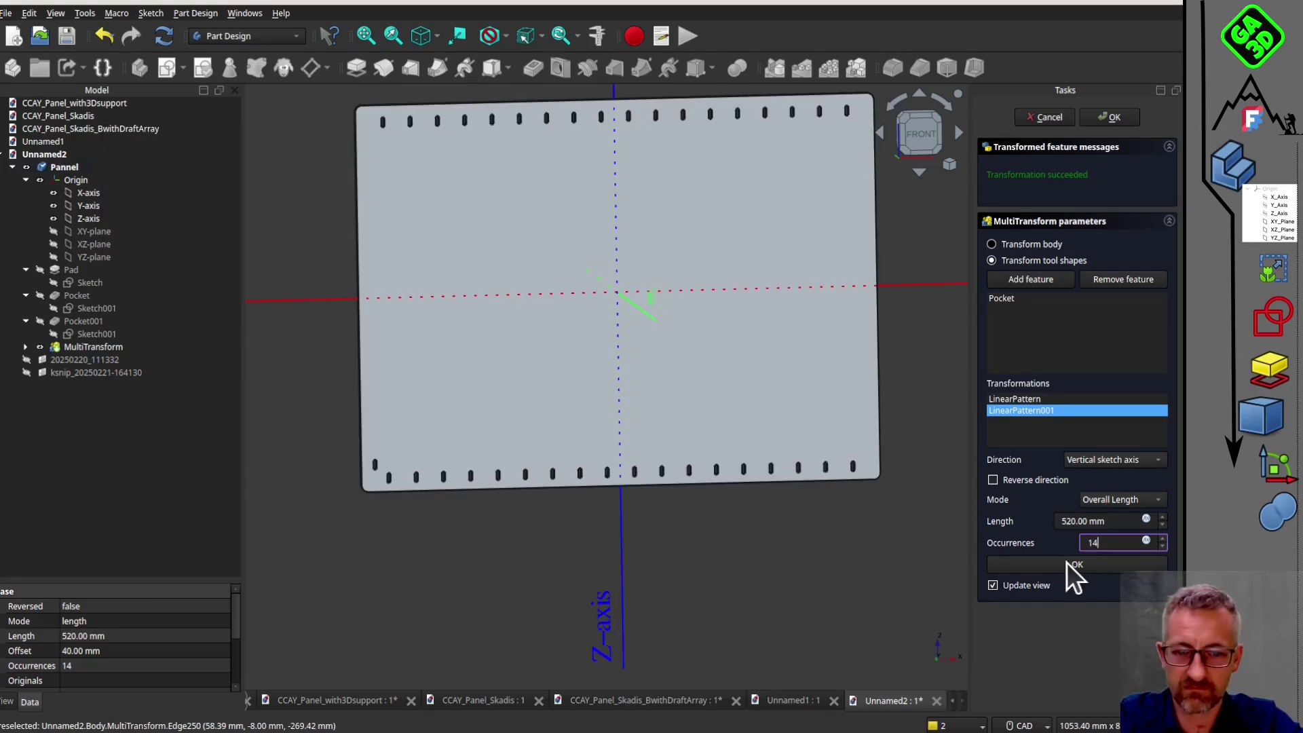
{"action": "left_click", "coordinate": [1077, 564]}
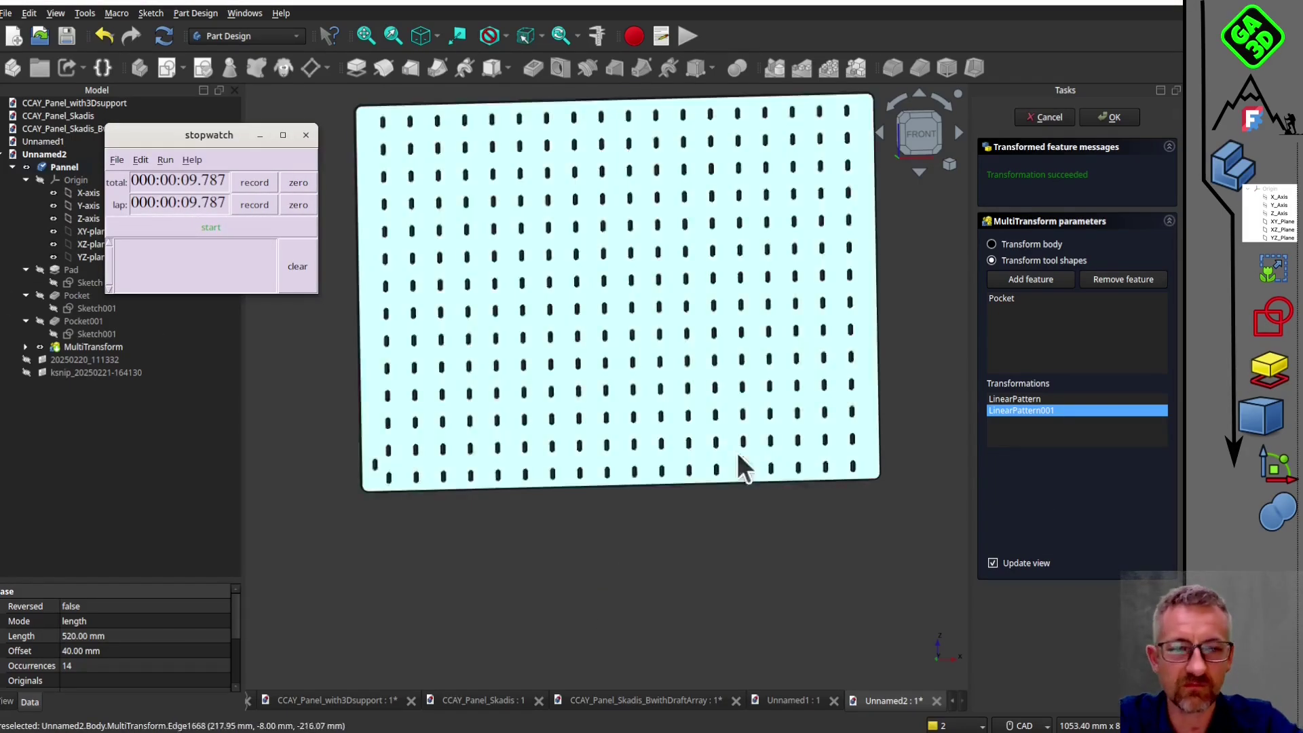
Step: Finish the first MultiTransform and start another on Pocket001 with a linear pattern along the horizontal sketch axis
{"action": "scroll", "coordinate": [376, 468], "scroll_direction": "up", "scroll_amount": 1}
{"action": "middle_click_drag", "start_coordinate": [507, 273], "coordinate": [421, 418]}
{"action": "scroll", "coordinate": [421, 418], "scroll_direction": "down", "scroll_amount": 1}
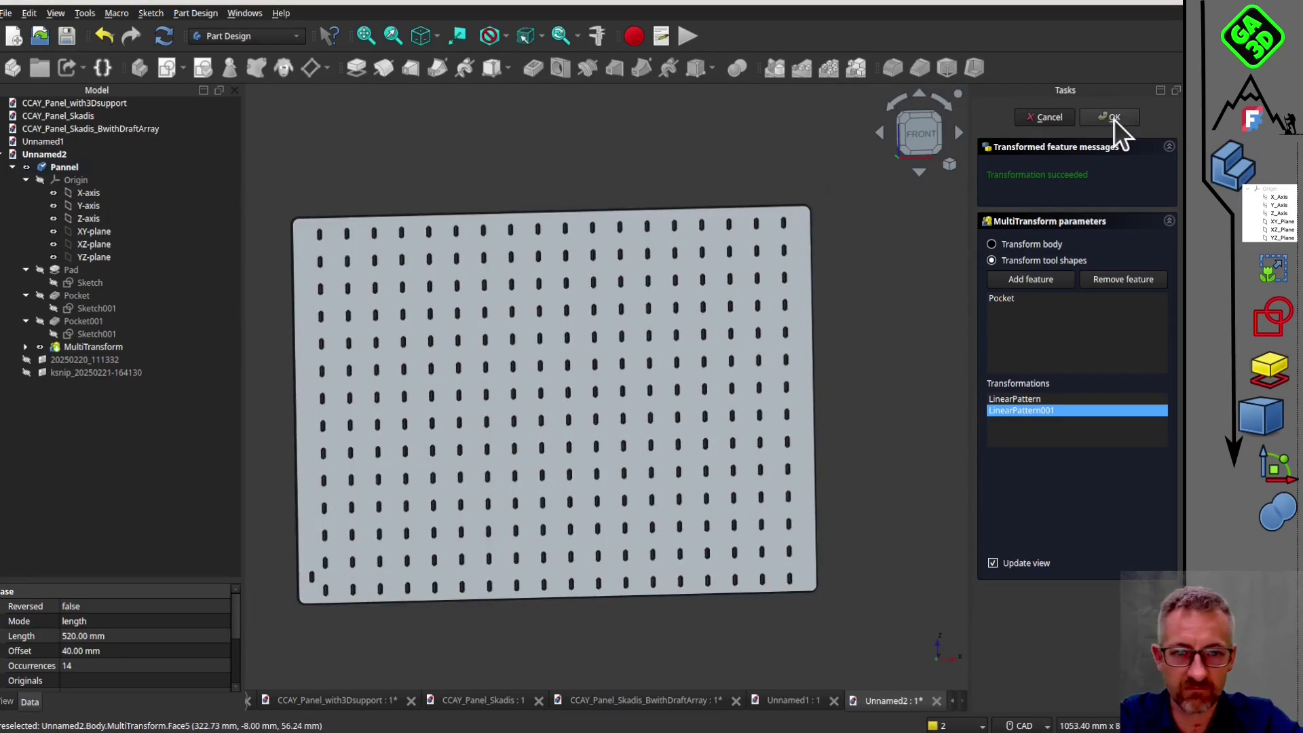
{"action": "middle_click_drag", "start_coordinate": [610, 522], "coordinate": [662, 441]}
{"action": "scroll", "coordinate": [678, 489], "scroll_direction": "up", "scroll_amount": 1}
{"action": "scroll", "coordinate": [662, 441], "scroll_direction": "up", "scroll_amount": 1}
{"action": "left_click", "coordinate": [101, 323]}
{"action": "left_click", "coordinate": [856, 68]}
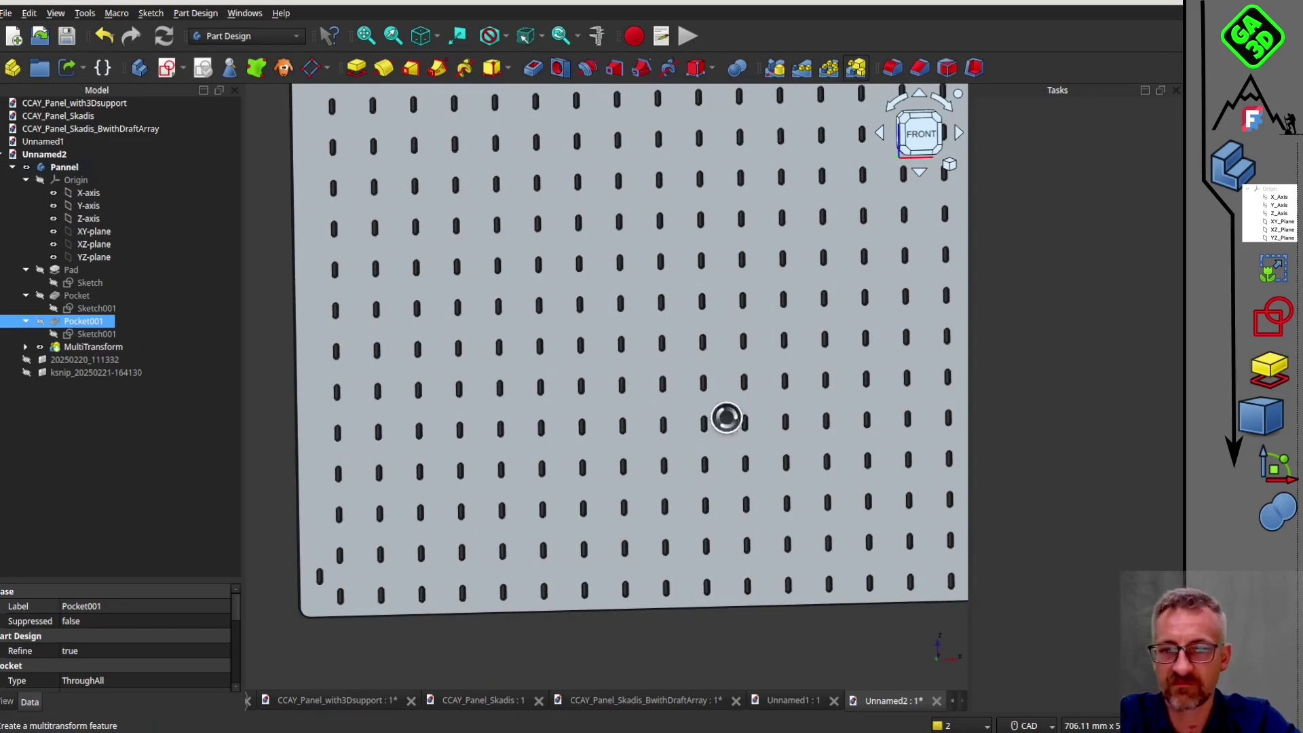
{"action": "right_click", "coordinate": [1020, 402]}
{"action": "left_click", "coordinate": [1067, 459]}
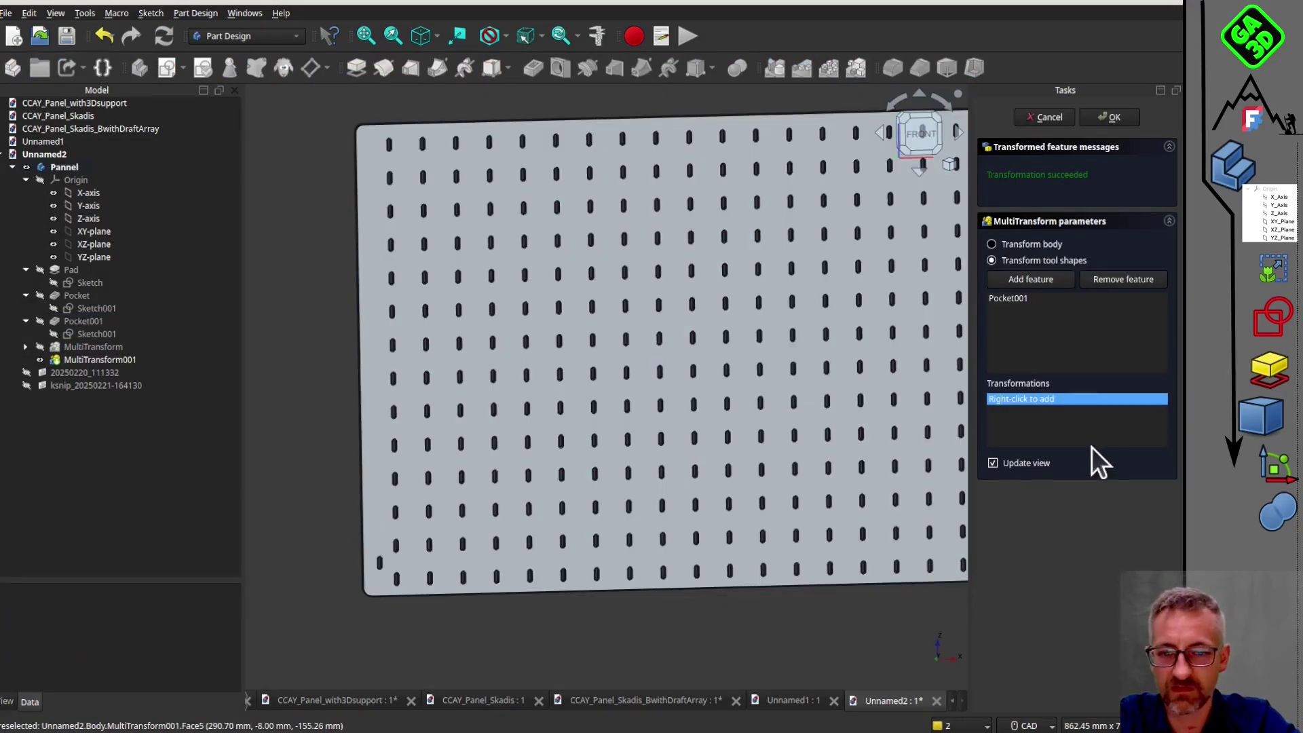
Step: Set Pocket001's horizontal linear pattern to an overall length of 720 mm with 19 occurrences
{"action": "double_click", "coordinate": [1063, 525]}
{"action": "type", "text": "720"}
{"action": "double_click", "coordinate": [1094, 542]}
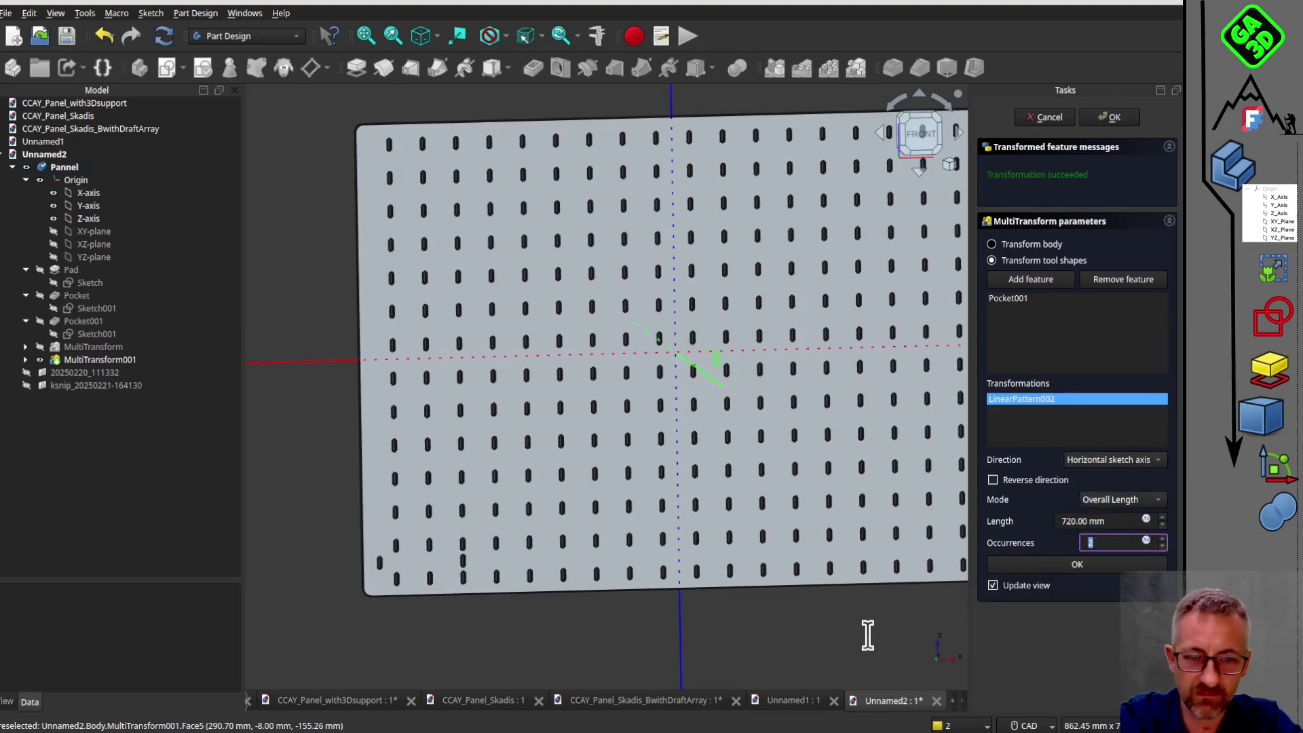
{"action": "type", "text": "19"}
{"action": "left_click", "coordinate": [994, 585]}
{"action": "scroll", "coordinate": [823, 544], "scroll_direction": "down", "scroll_amount": 2}
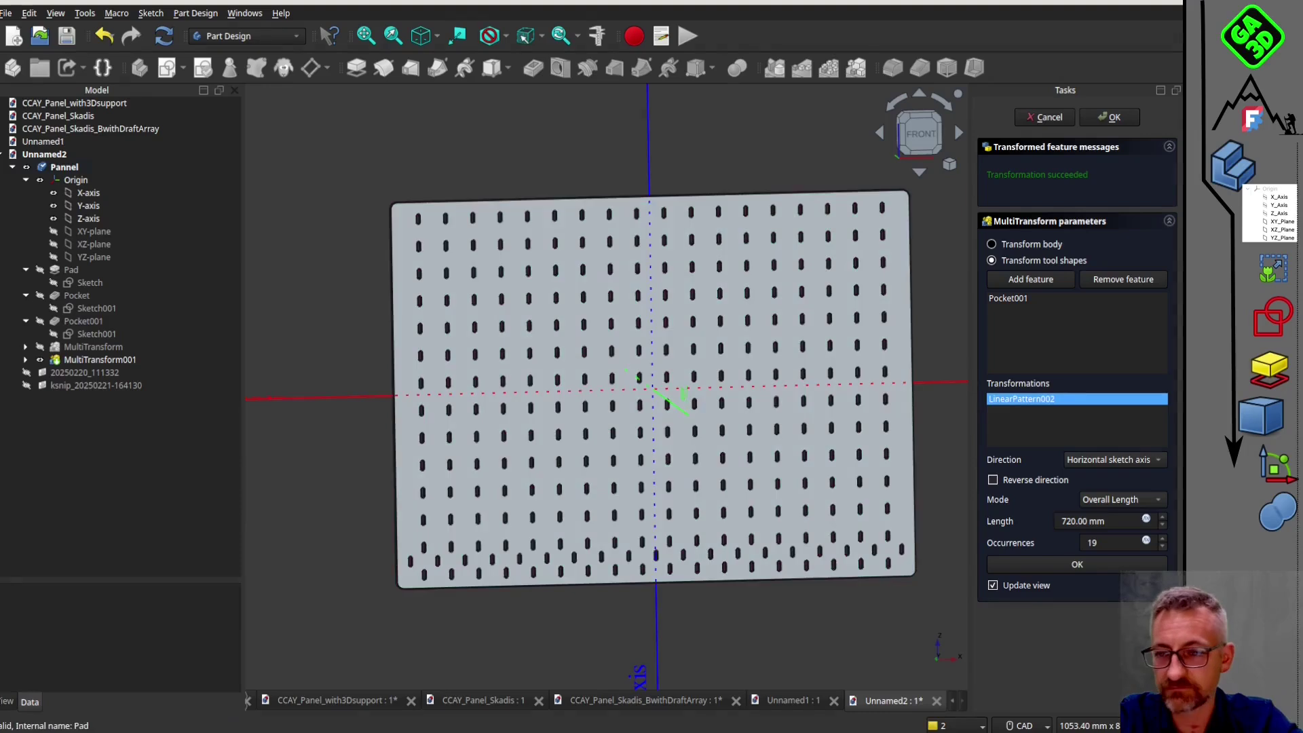
Step: Add a second linear pattern to the Pocket001 MultiTransform along the vertical sketch axis
{"action": "left_click", "coordinate": [1, 146]}
{"action": "right_click", "coordinate": [1027, 415]}
{"action": "left_click", "coordinate": [1084, 474]}
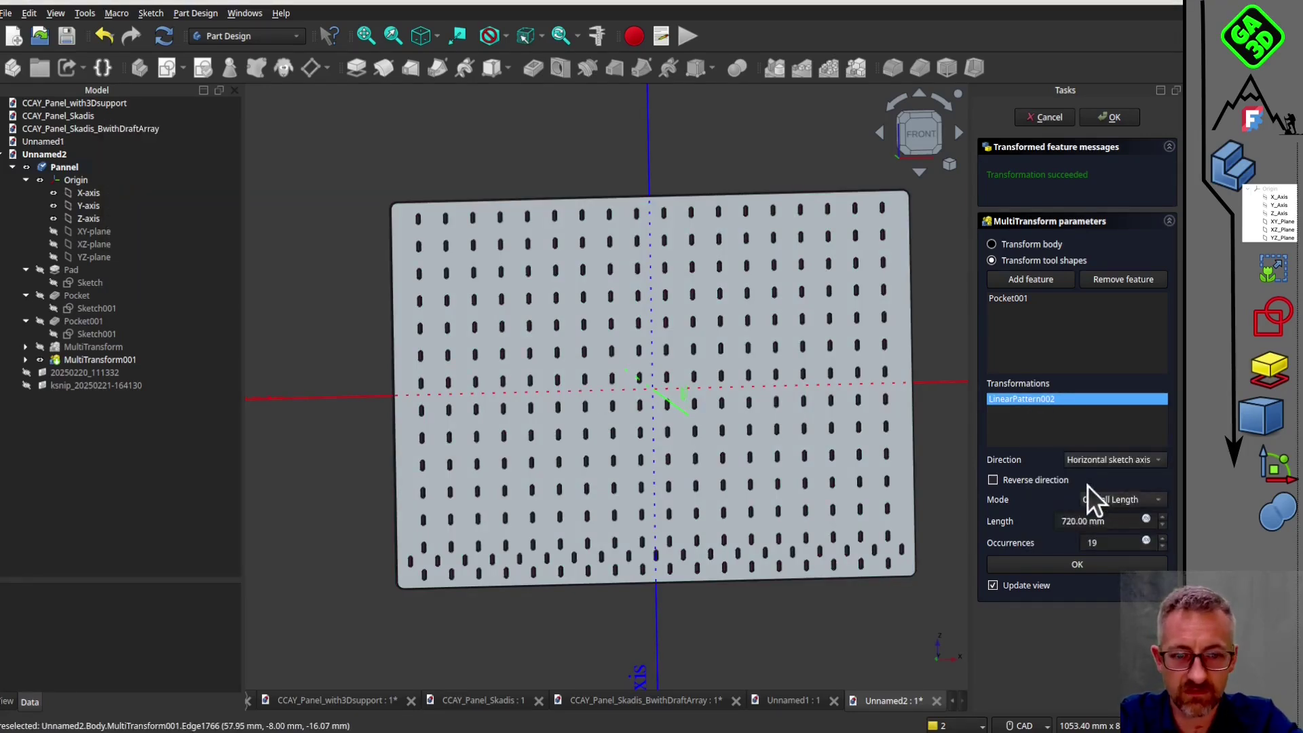
{"action": "left_click", "coordinate": [1131, 463]}
{"action": "left_click", "coordinate": [1130, 446]}
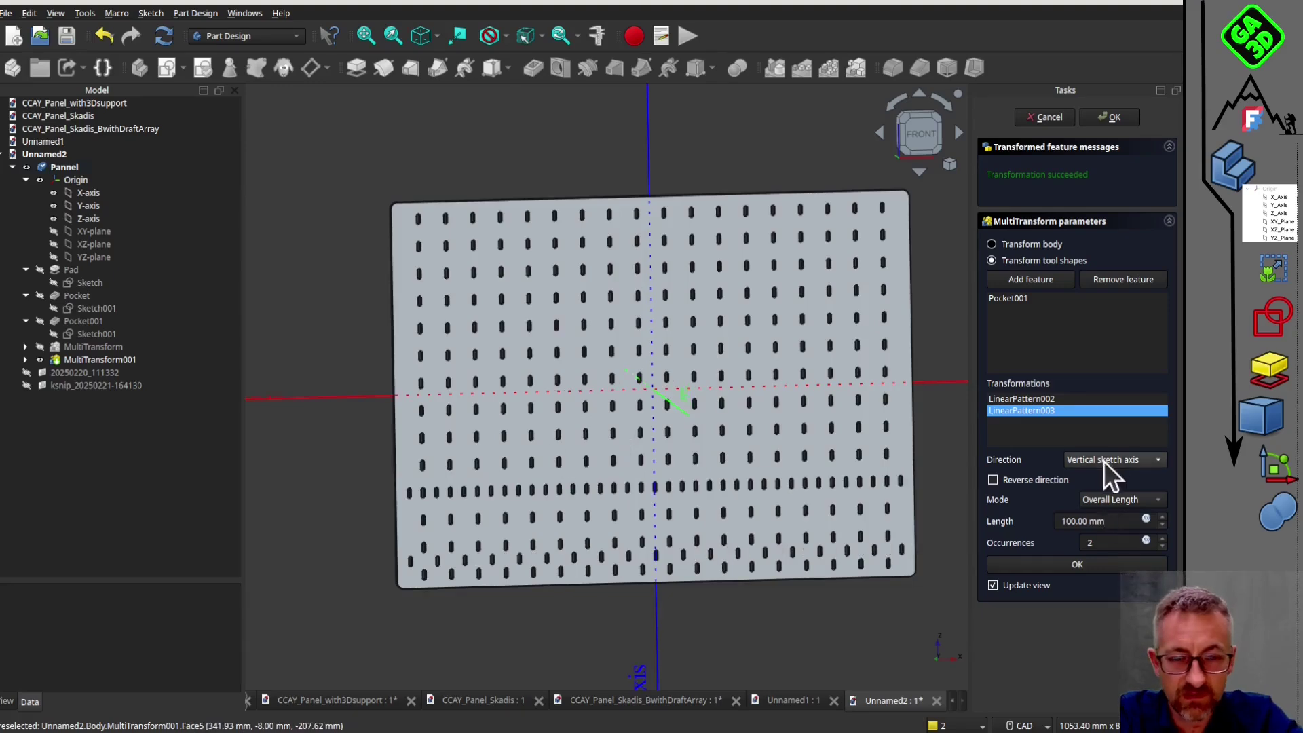
Step: Set Pocket001's vertical linear pattern to an overall length of 480 mm with 13 occurrences, with view updating off, and apply it
{"action": "double_click", "coordinate": [1130, 549]}
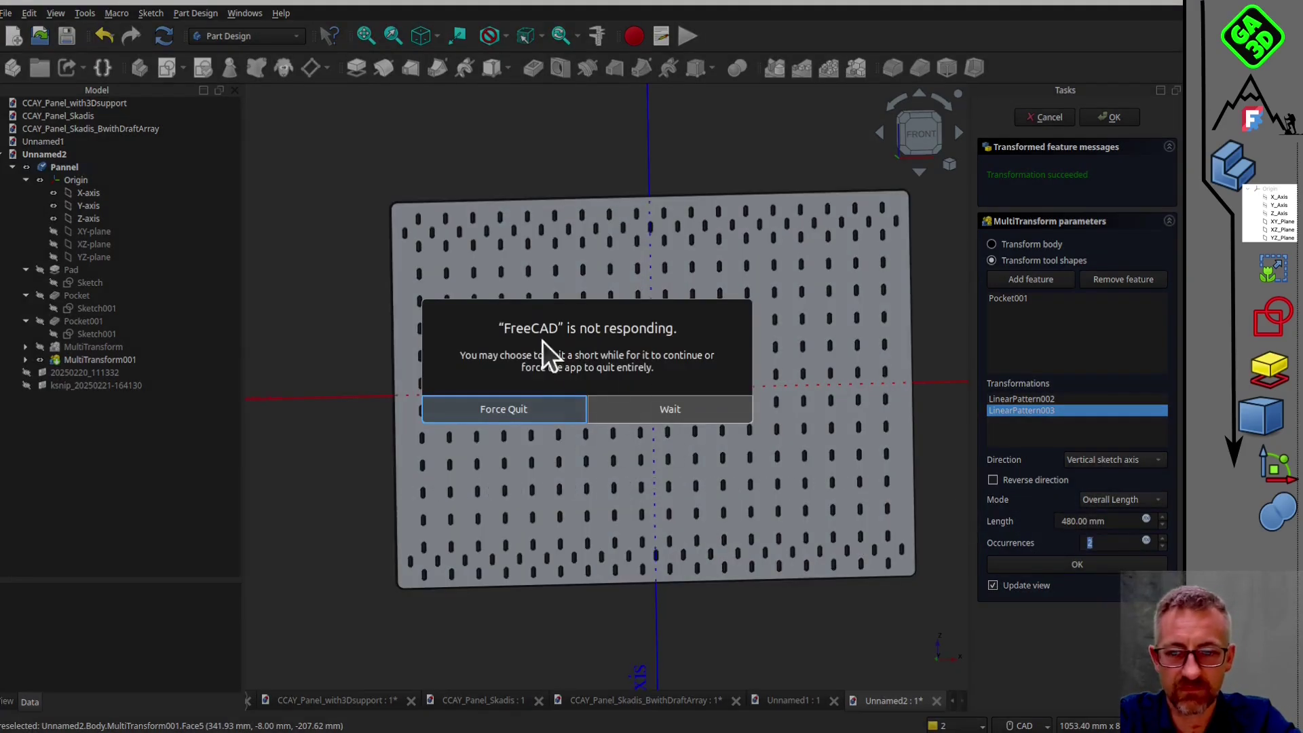
{"action": "left_click", "coordinate": [660, 411]}
{"action": "key", "text": "alt+Tab"}
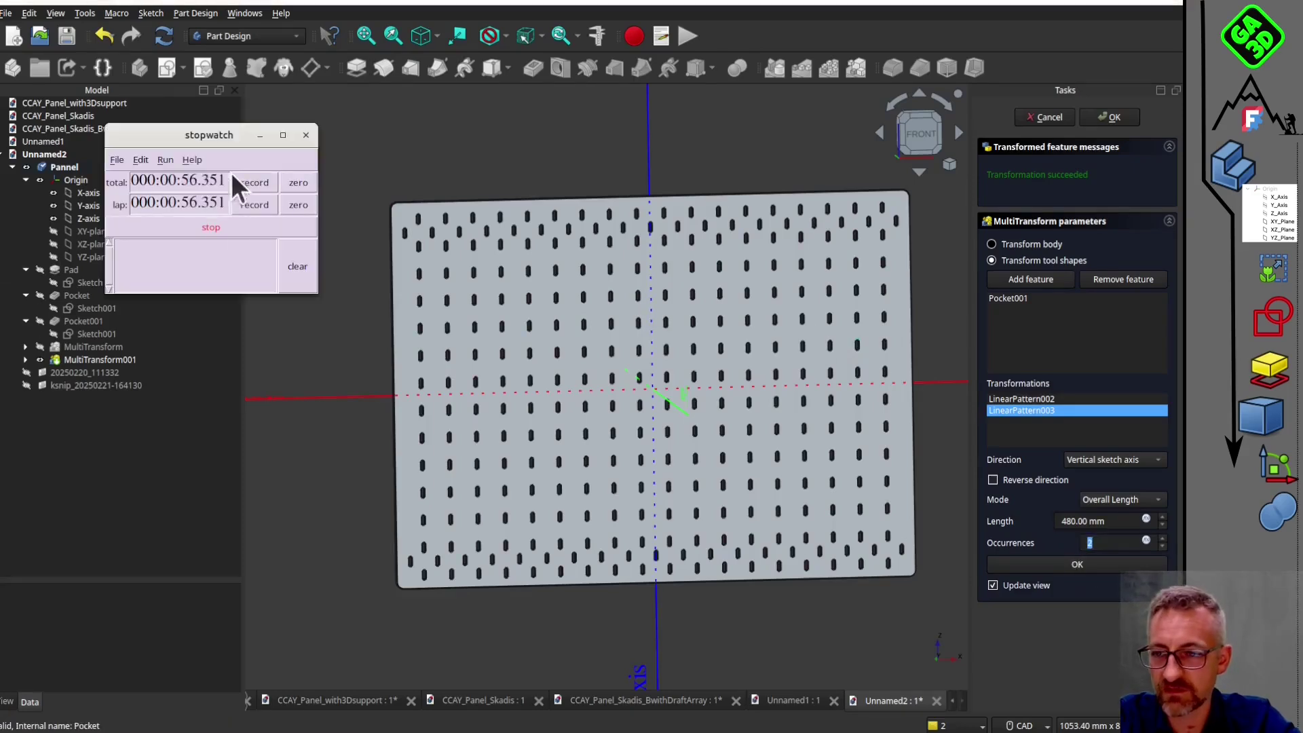
{"action": "left_click", "coordinate": [303, 348]}
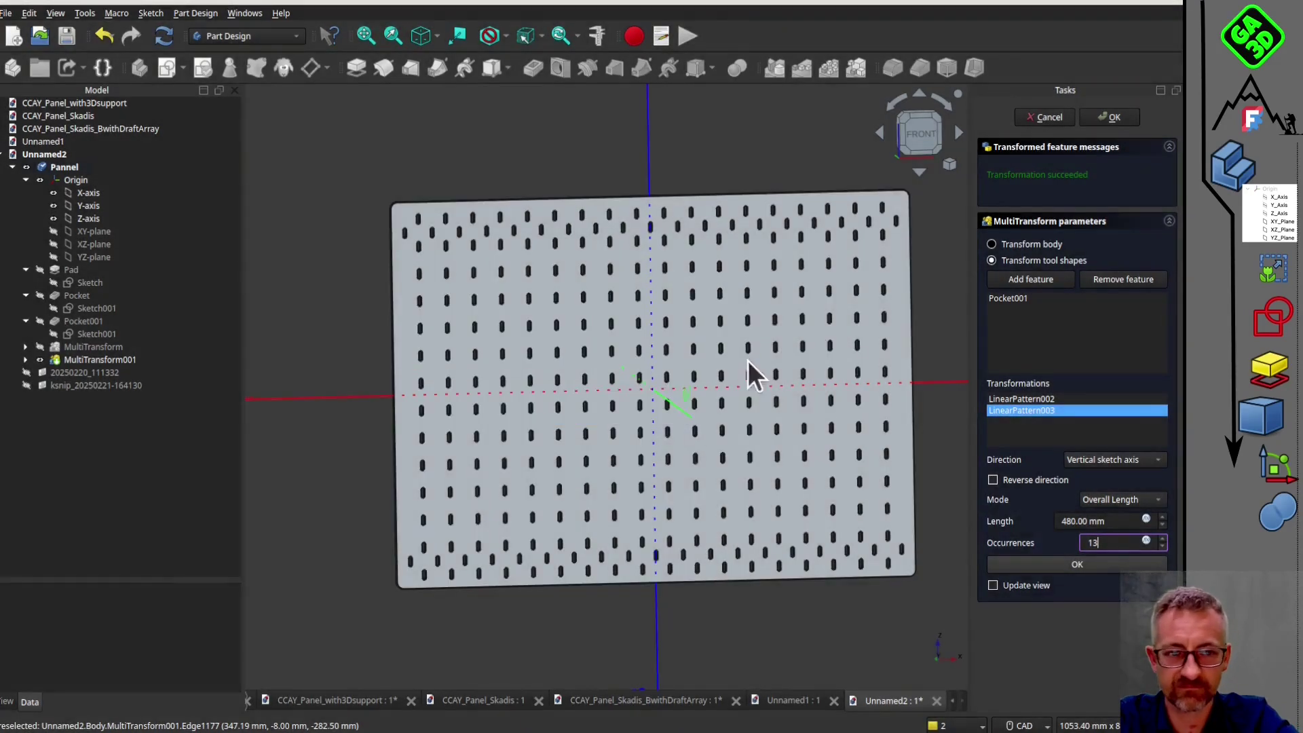
{"action": "key", "text": "Return"}
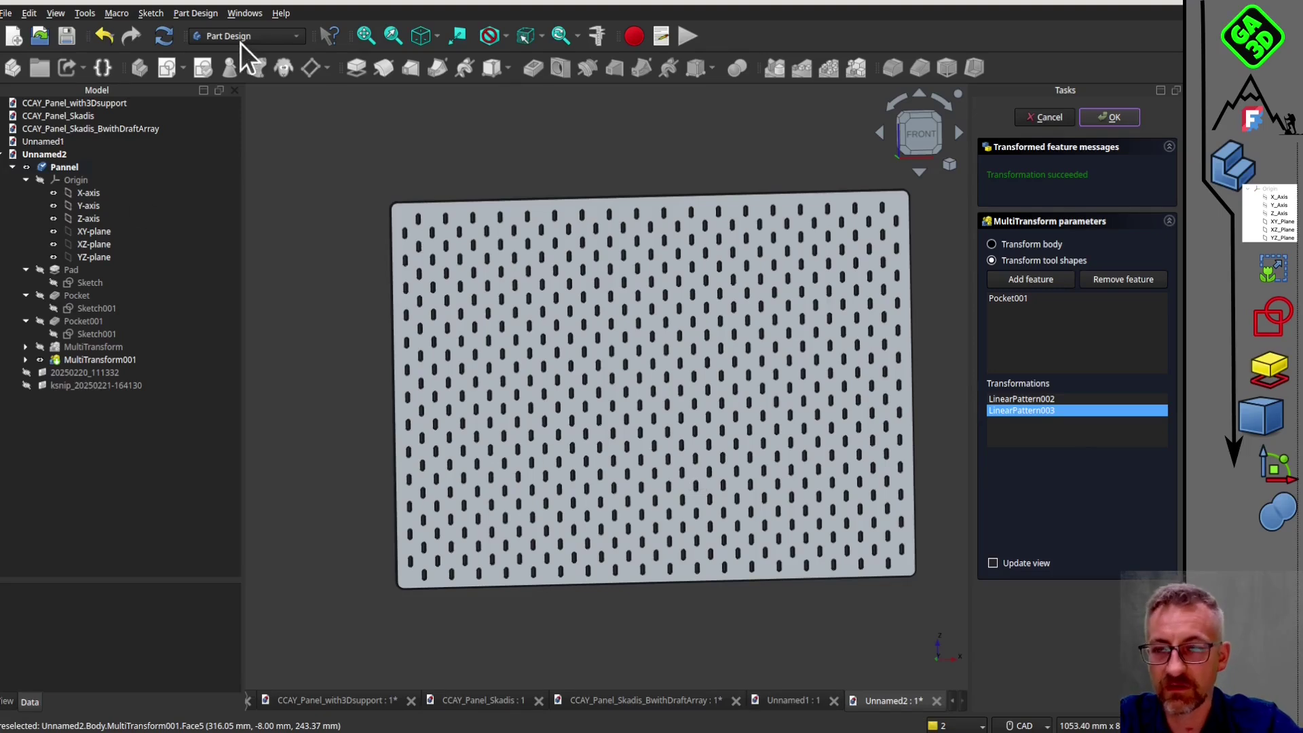
Step: Finish the second MultiTransform and start a 1 mm equal-distance chamfer on the panel's perforated face
{"action": "middle_click_drag", "start_coordinate": [693, 497], "coordinate": [679, 479]}
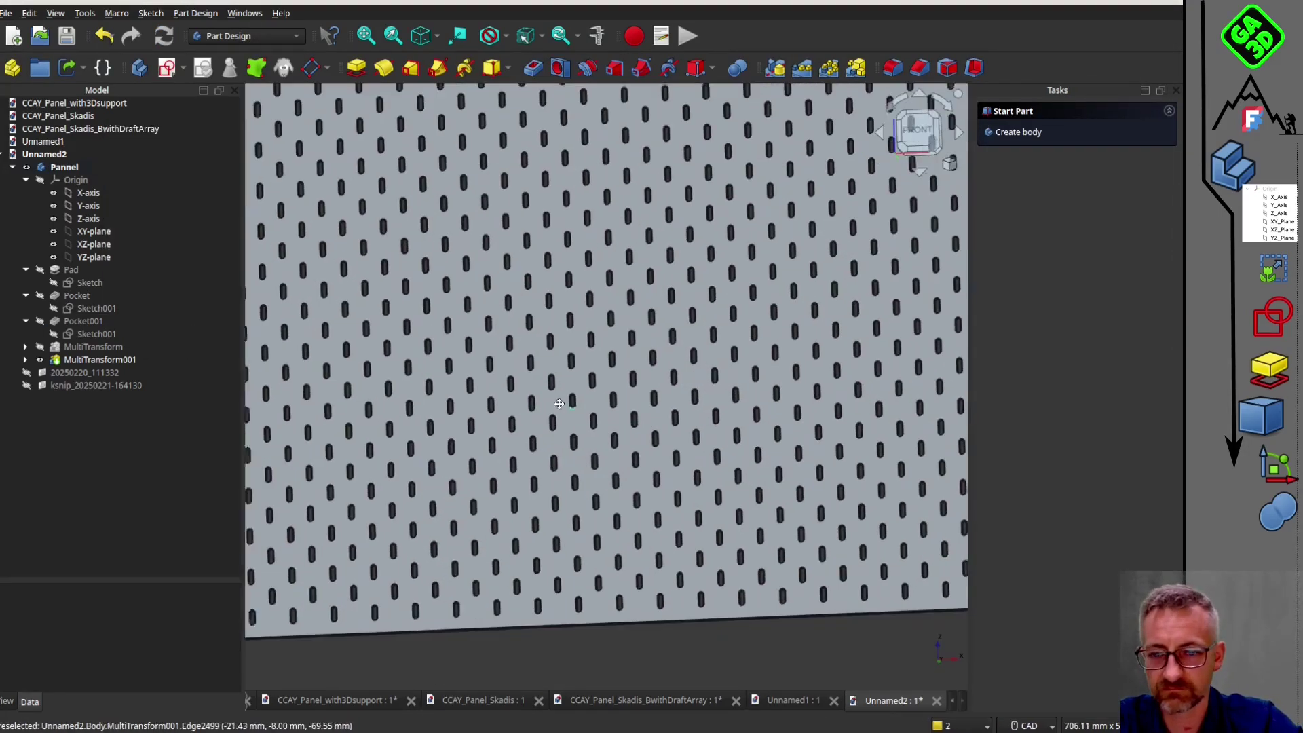
{"action": "scroll", "coordinate": [720, 609], "scroll_direction": "down", "scroll_amount": 9}
{"action": "scroll", "coordinate": [720, 609], "scroll_direction": "up", "scroll_amount": 2}
{"action": "middle_click_drag", "start_coordinate": [720, 609], "coordinate": [619, 492]}
{"action": "scroll", "coordinate": [375, 465], "scroll_direction": "up", "scroll_amount": 10}
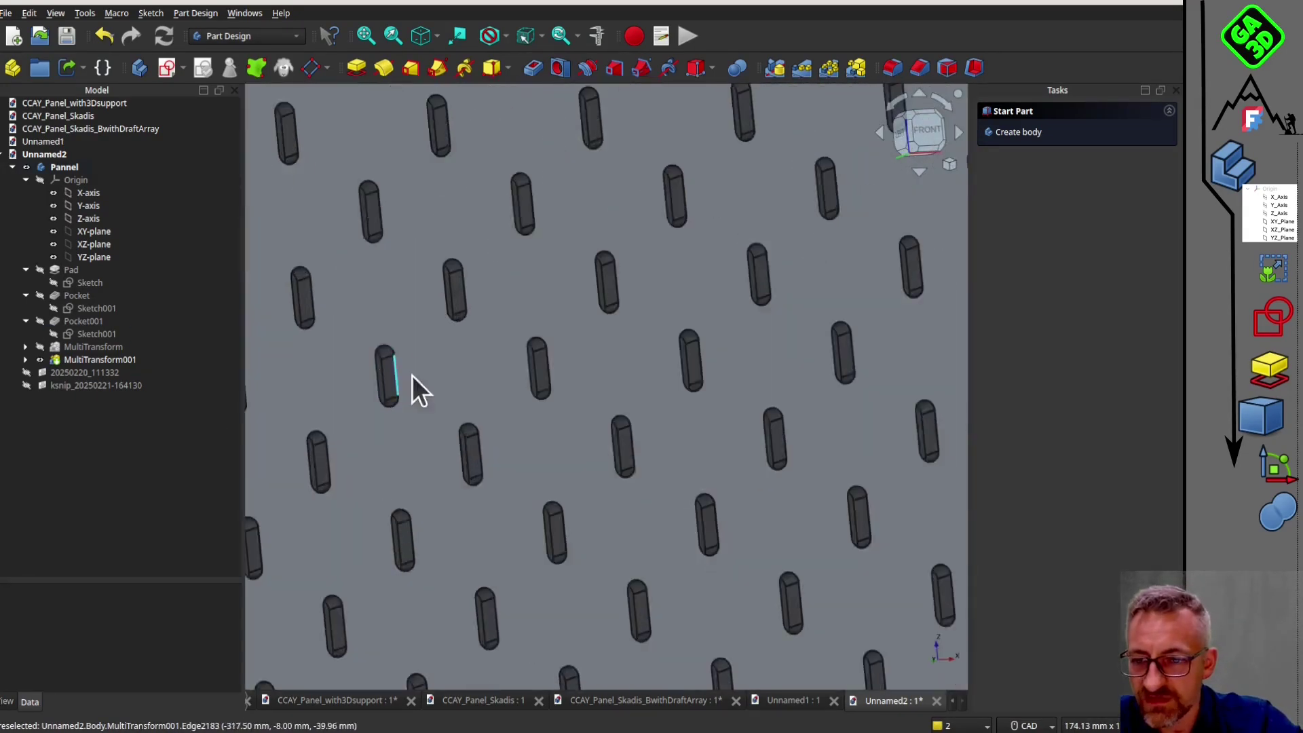
{"action": "scroll", "coordinate": [413, 391], "scroll_direction": "down", "scroll_amount": 8}
{"action": "left_click", "coordinate": [439, 546]}
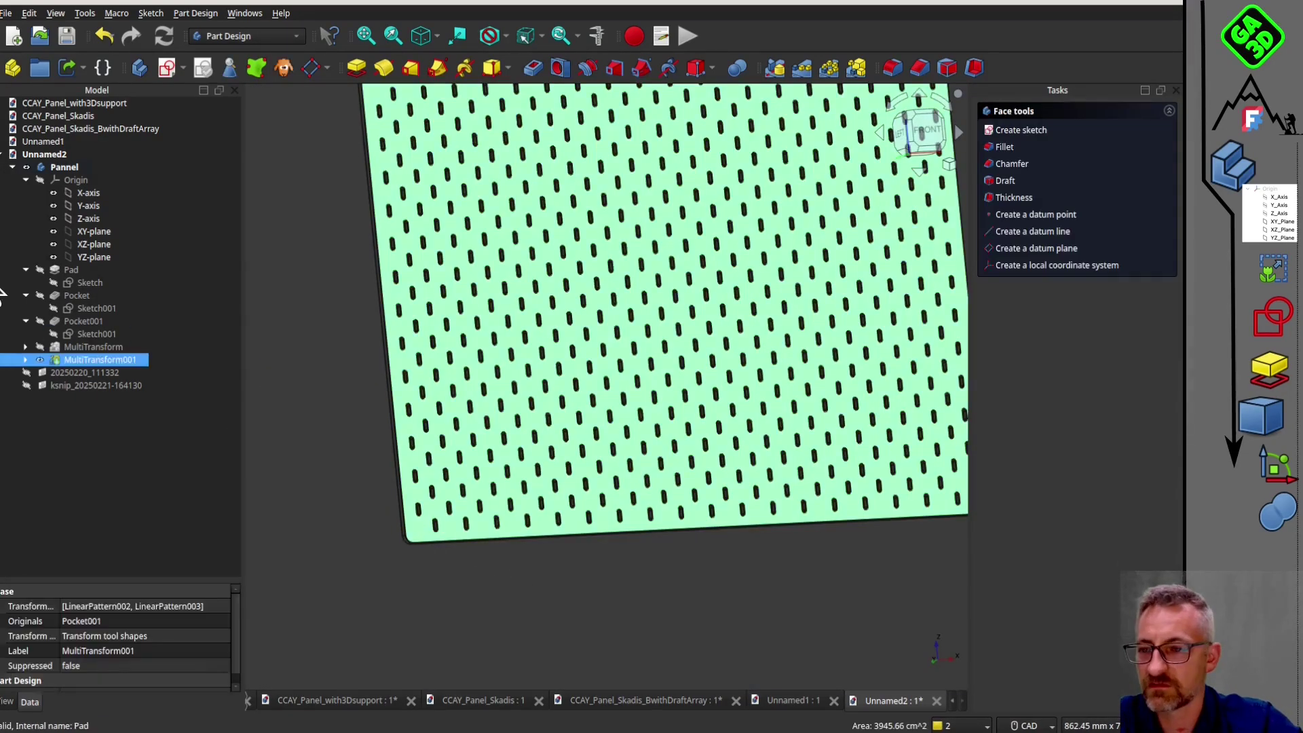
{"action": "scroll", "coordinate": [331, 381], "scroll_direction": "up", "scroll_amount": 5}
{"action": "left_click", "coordinate": [920, 67]}
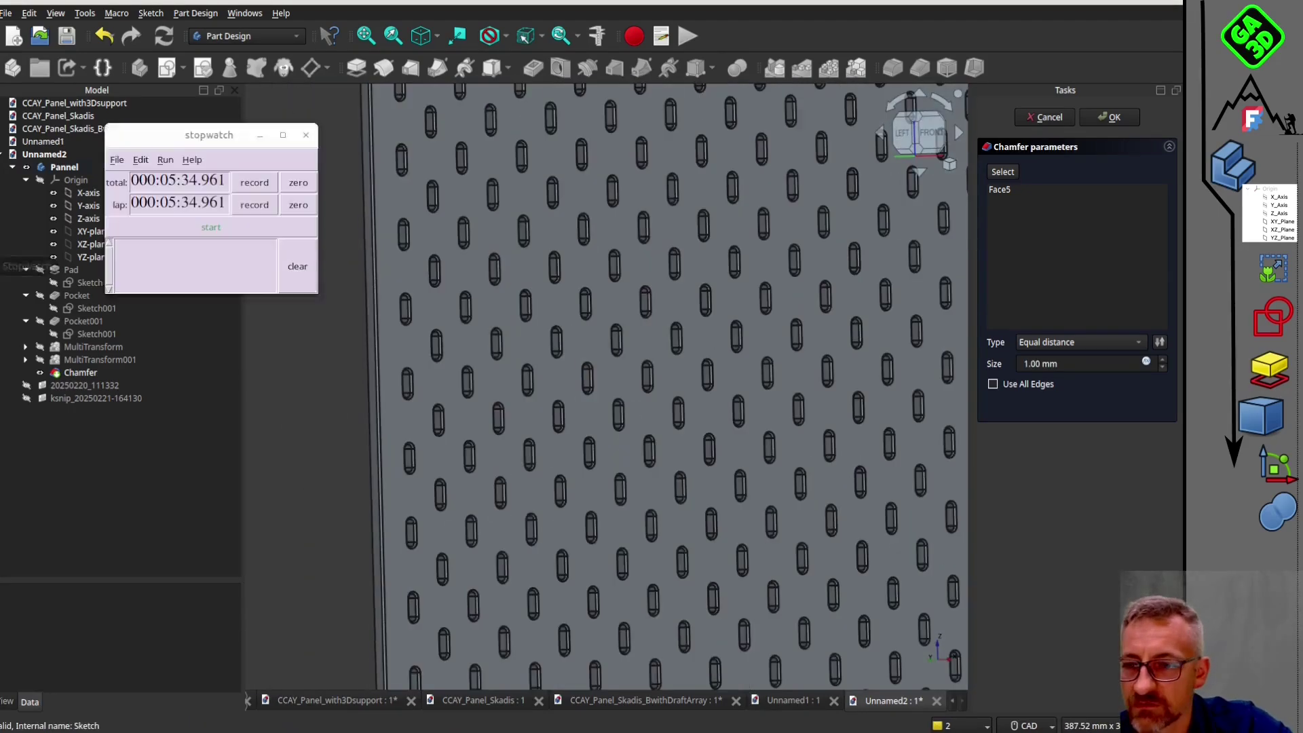
{"action": "scroll", "coordinate": [506, 357], "scroll_direction": "down", "scroll_amount": 2}
{"action": "middle_click_drag", "start_coordinate": [506, 357], "coordinate": [584, 320]}
{"action": "scroll", "coordinate": [475, 349], "scroll_direction": "down", "scroll_amount": 1}
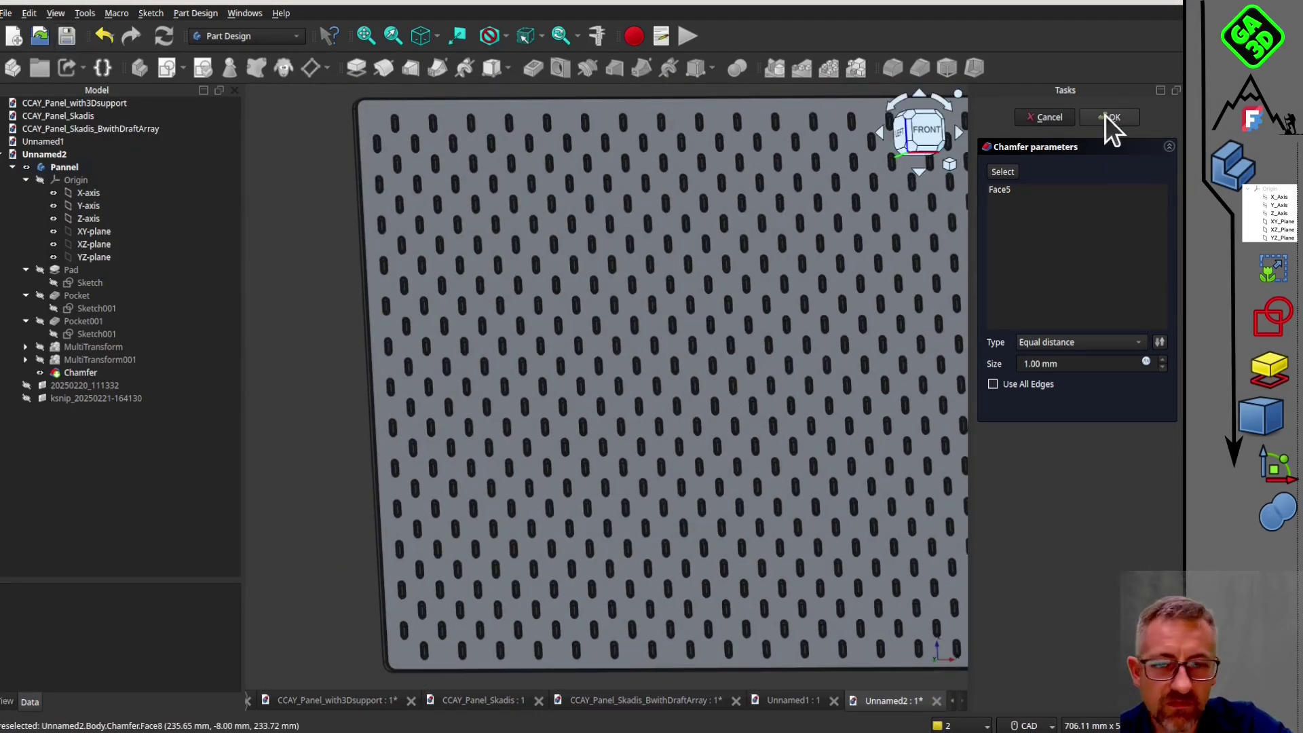
Step: Confirm the panel's chamfer while timing its computation with the stopwatch
{"action": "scroll", "coordinate": [559, 247], "scroll_direction": "up", "scroll_amount": 3}
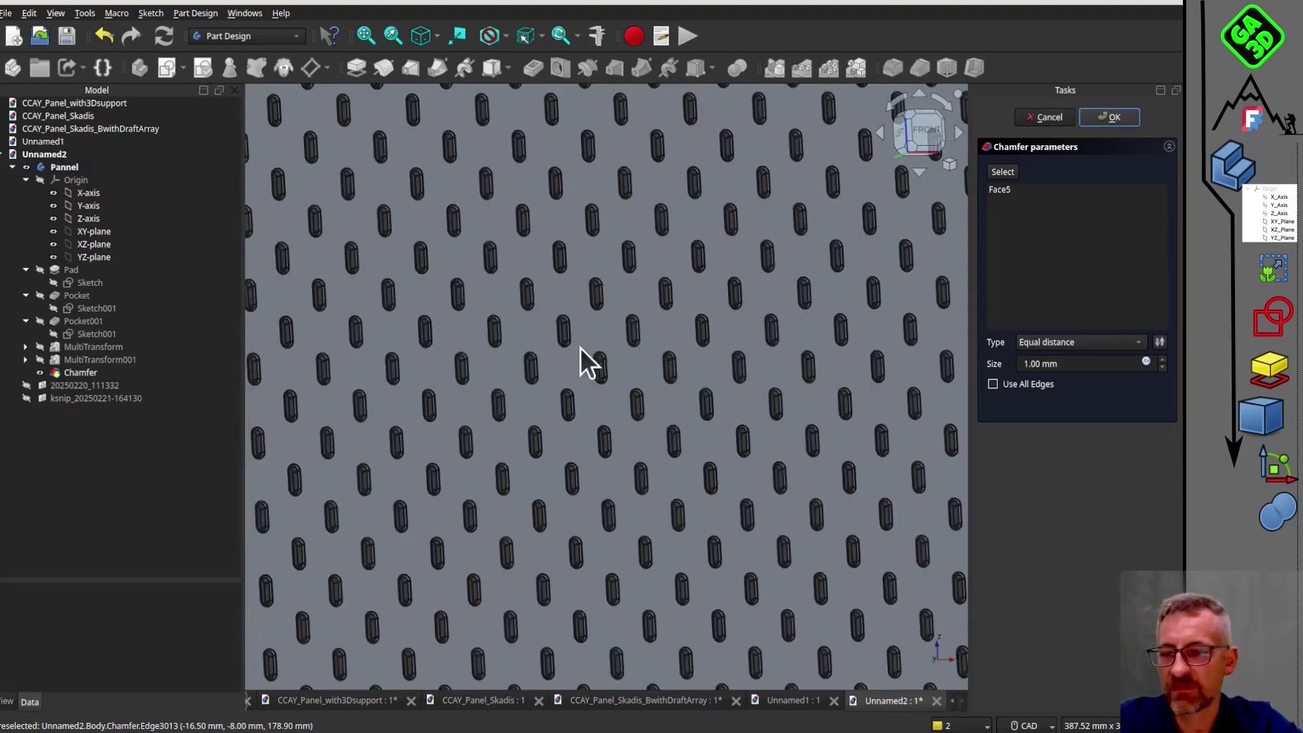
{"action": "key", "text": "alt+Tab"}
{"action": "left_click", "coordinate": [201, 228]}
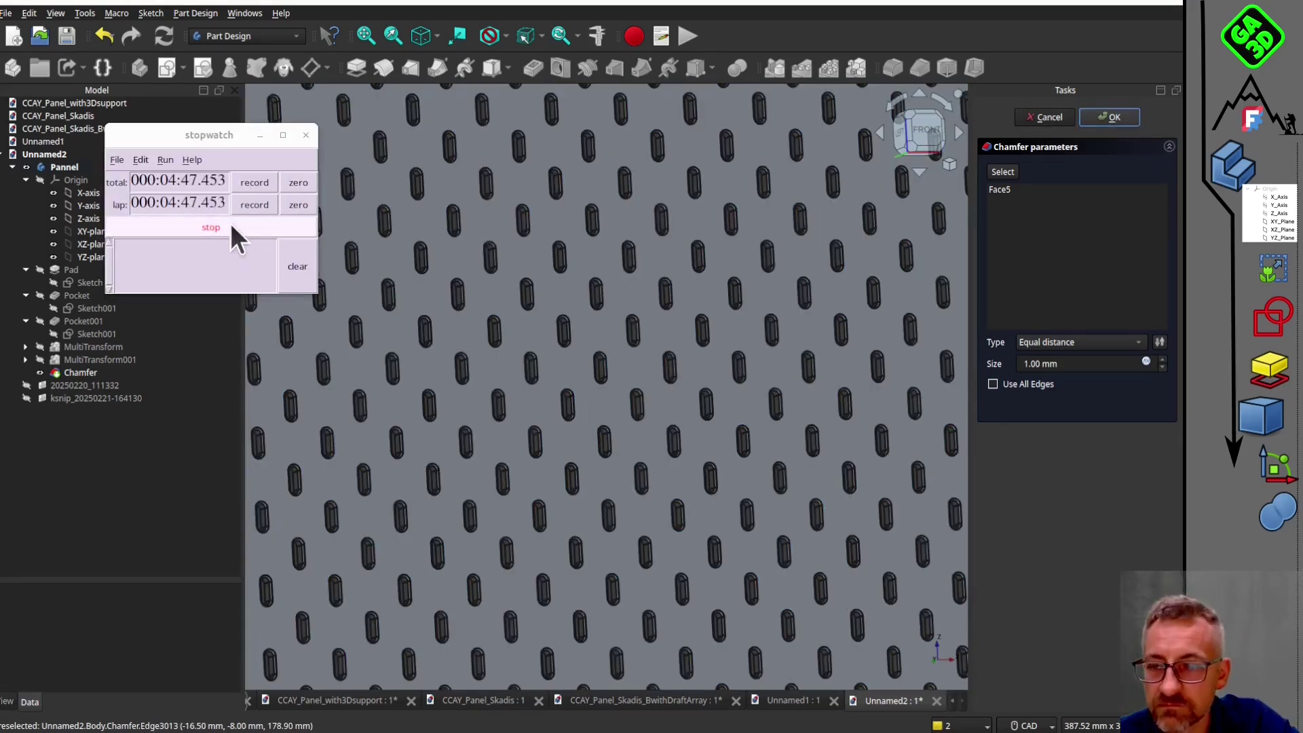
{"action": "left_click", "coordinate": [211, 227]}
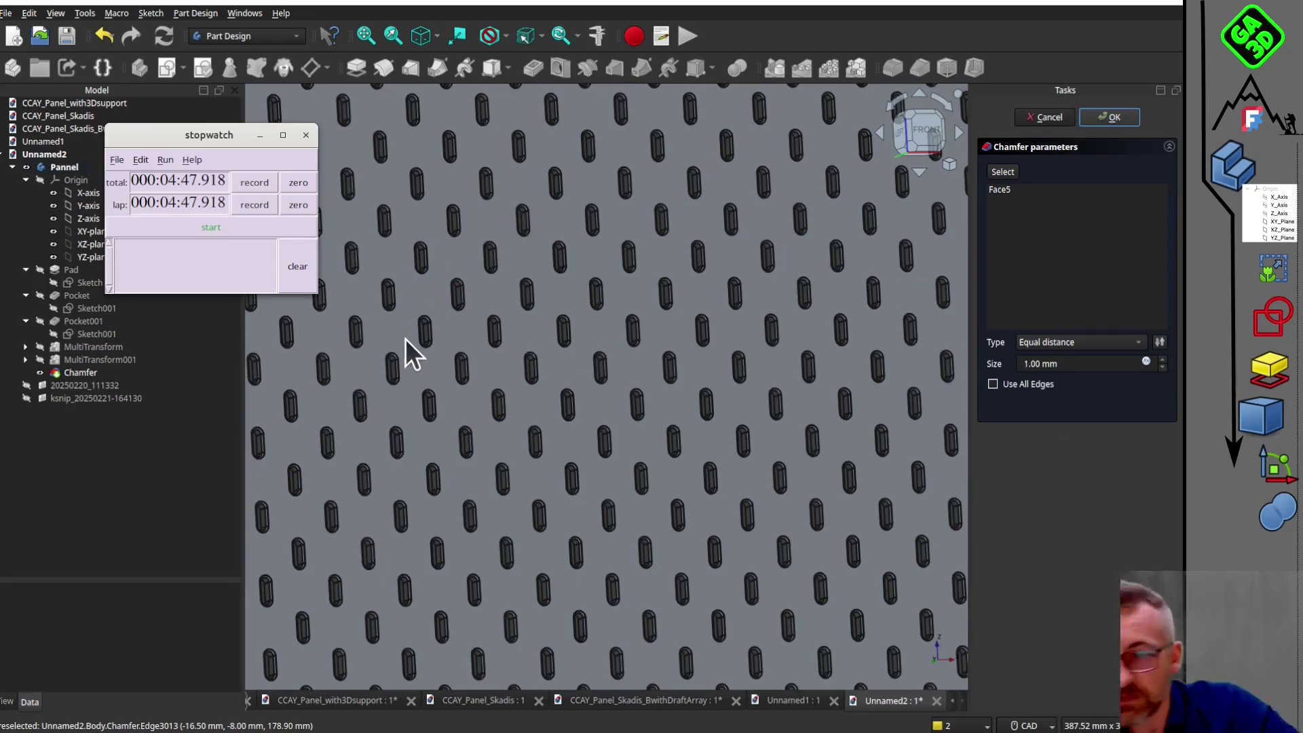
{"action": "left_click", "coordinate": [205, 227]}
{"action": "left_click", "coordinate": [1110, 117]}
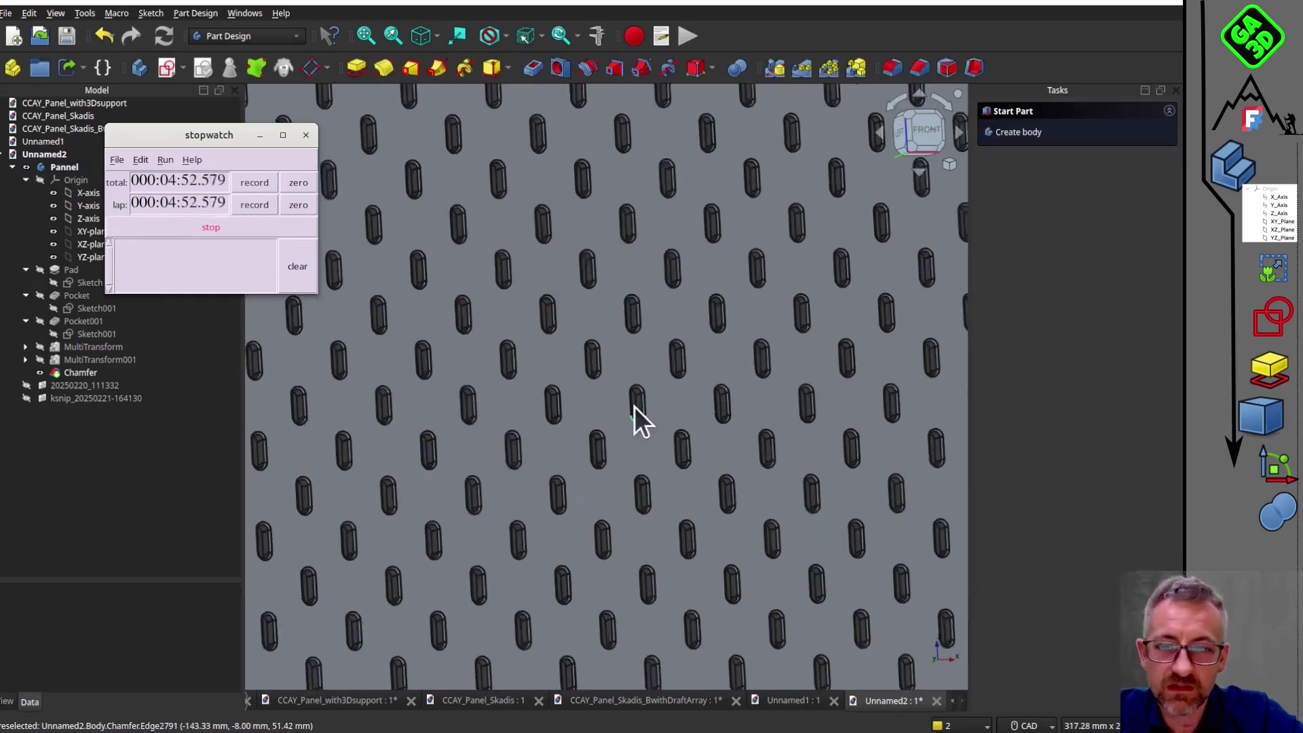
{"action": "left_click", "coordinate": [195, 229]}
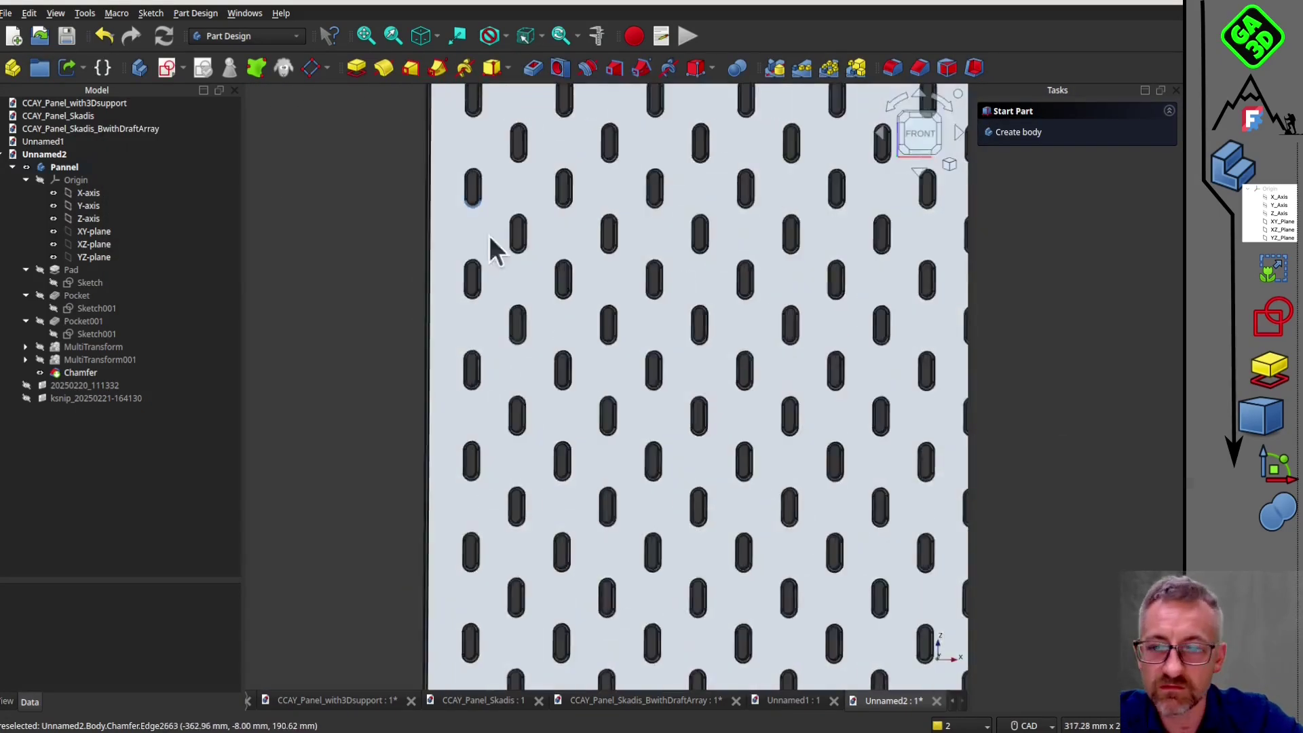
{"action": "scroll", "coordinate": [489, 235], "scroll_direction": "up", "scroll_amount": 6}
{"action": "scroll", "coordinate": [438, 224], "scroll_direction": "down", "scroll_amount": 7}
{"action": "middle_click_drag", "start_coordinate": [669, 322], "coordinate": [529, 299]}
{"action": "scroll", "coordinate": [426, 211], "scroll_direction": "up", "scroll_amount": 6}
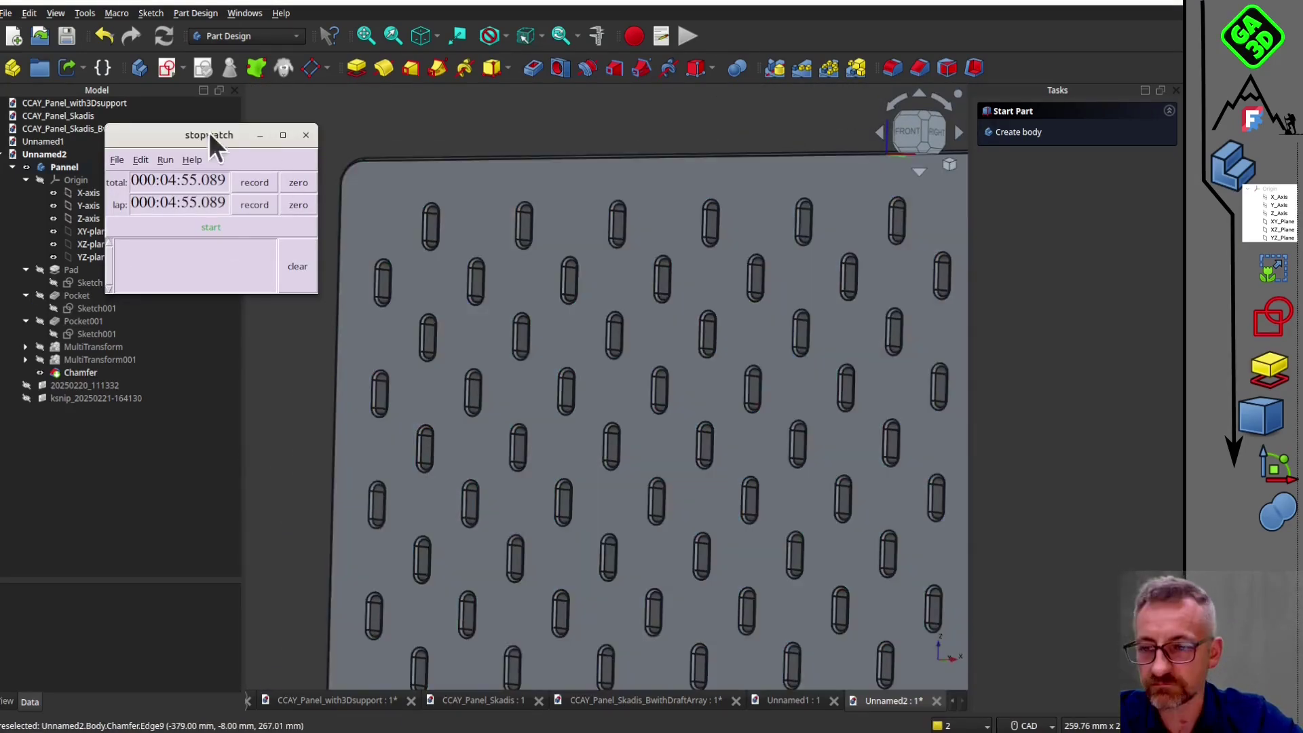
{"action": "left_click_drag", "start_coordinate": [210, 135], "coordinate": [356, 134]}
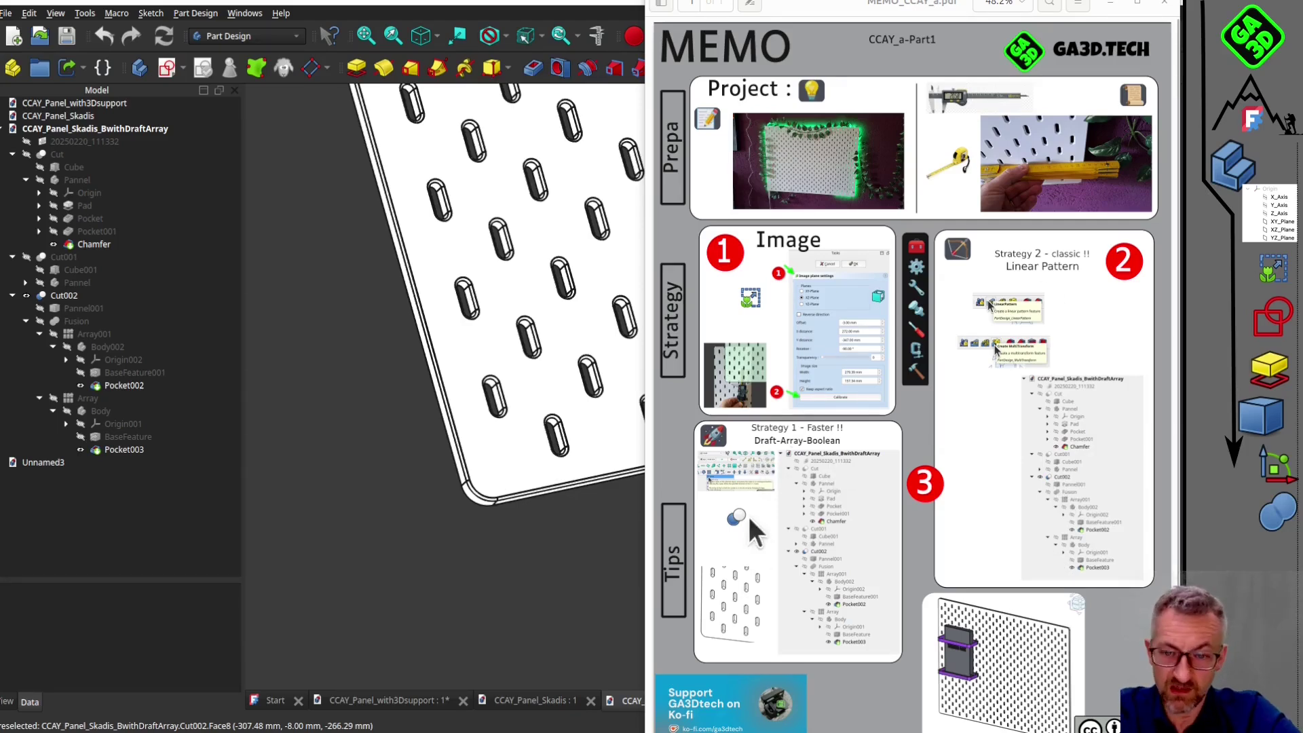
Step: Switch to the Unnamed3 document and chamfer the front face of the panel containing only two slots
{"action": "left_click", "coordinate": [558, 557]}
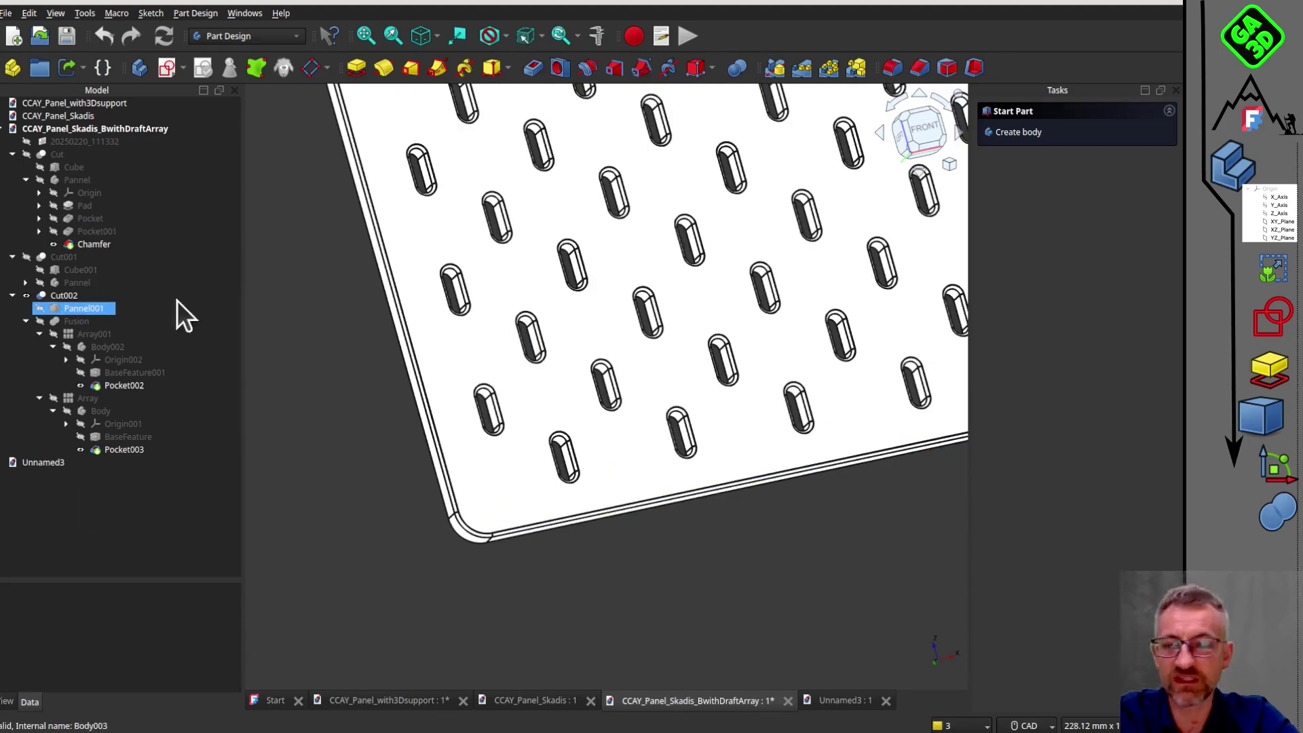
{"action": "left_click", "coordinate": [846, 700]}
{"action": "middle_click_drag", "start_coordinate": [715, 390], "coordinate": [536, 502]}
{"action": "scroll", "coordinate": [524, 461], "scroll_direction": "up", "scroll_amount": 6}
{"action": "left_click", "coordinate": [577, 408]}
{"action": "left_click", "coordinate": [921, 68]}
{"action": "left_click", "coordinate": [1113, 114]}
{"action": "scroll", "coordinate": [584, 373], "scroll_direction": "down", "scroll_amount": 5}
{"action": "middle_click_drag", "start_coordinate": [533, 367], "coordinate": [576, 328]}
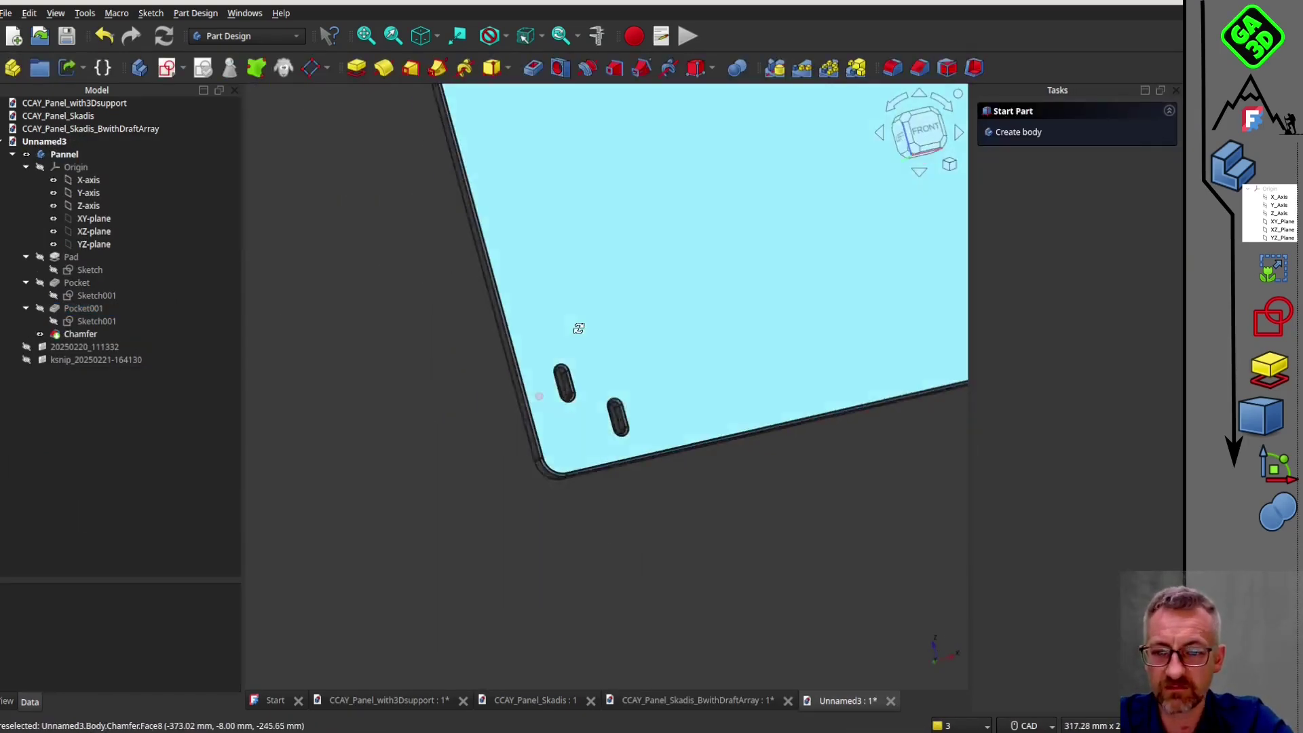
Step: Switch to the Part workbench and add a cube to the document
{"action": "scroll", "coordinate": [590, 390], "scroll_direction": "up", "scroll_amount": 5}
{"action": "key", "text": "1"}
{"action": "left_click", "coordinate": [248, 36]}
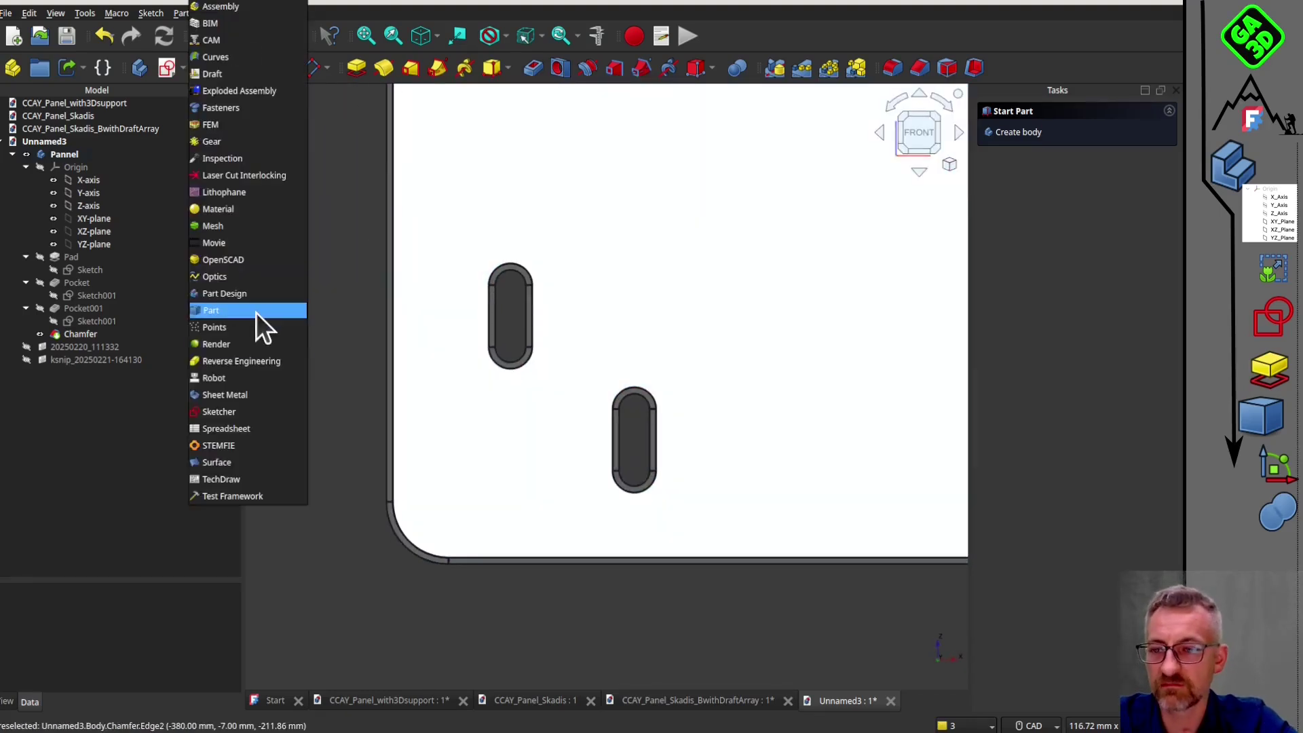
{"action": "left_click", "coordinate": [257, 312]}
{"action": "left_click", "coordinate": [140, 68]}
{"action": "scroll", "coordinate": [313, 598], "scroll_direction": "up", "scroll_amount": 7}
Step: Set the cube's length, width and height to 20 mm each
{"action": "left_click", "coordinate": [61, 372]}
{"action": "left_click_drag", "start_coordinate": [171, 580], "coordinate": [176, 451]}
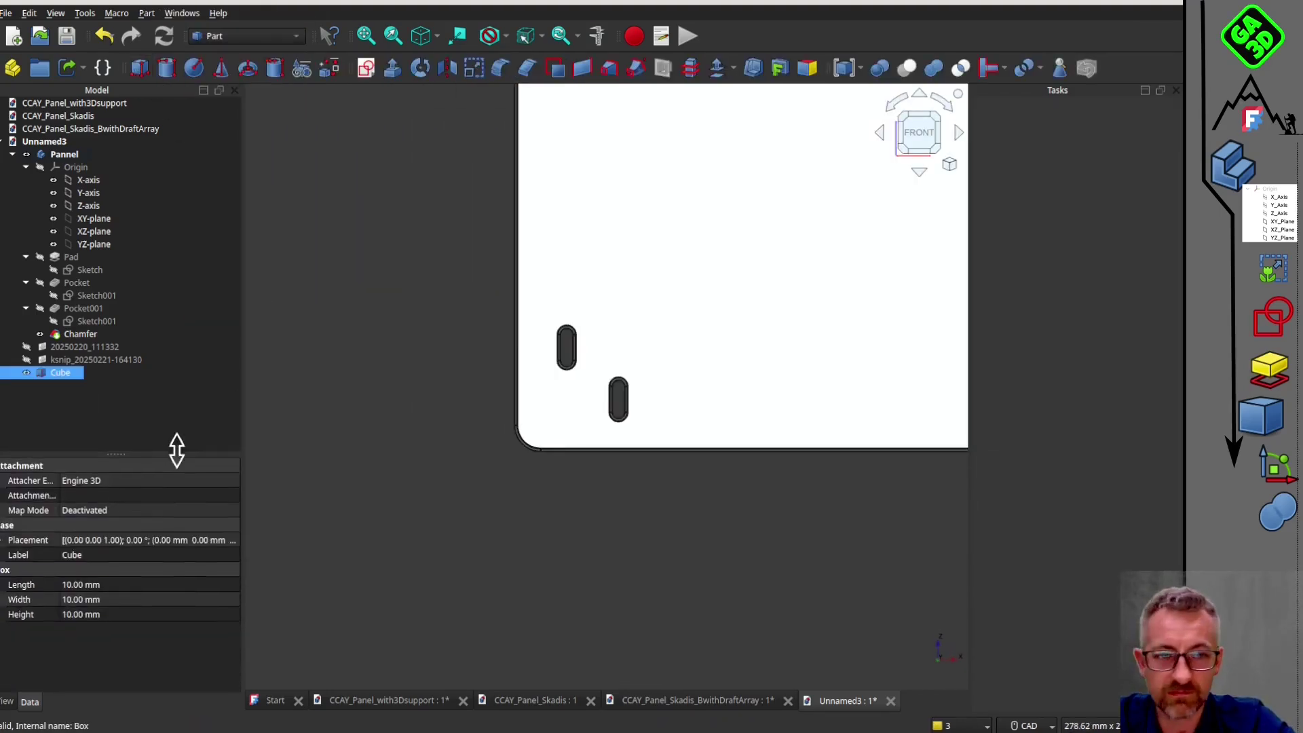
{"action": "left_click", "coordinate": [75, 584]}
{"action": "type", "text": "20"}
{"action": "left_click", "coordinate": [76, 598]}
{"action": "type", "text": "20"}
{"action": "left_click", "coordinate": [76, 614]}
{"action": "type", "text": "20"}
{"action": "left_click", "coordinate": [425, 496]}
Step: Transform the cube to bring it near the two slots at the panel's lower-left corner
{"action": "scroll", "coordinate": [435, 486], "scroll_direction": "down", "scroll_amount": 6}
{"action": "middle_click_drag", "start_coordinate": [475, 462], "coordinate": [557, 340]}
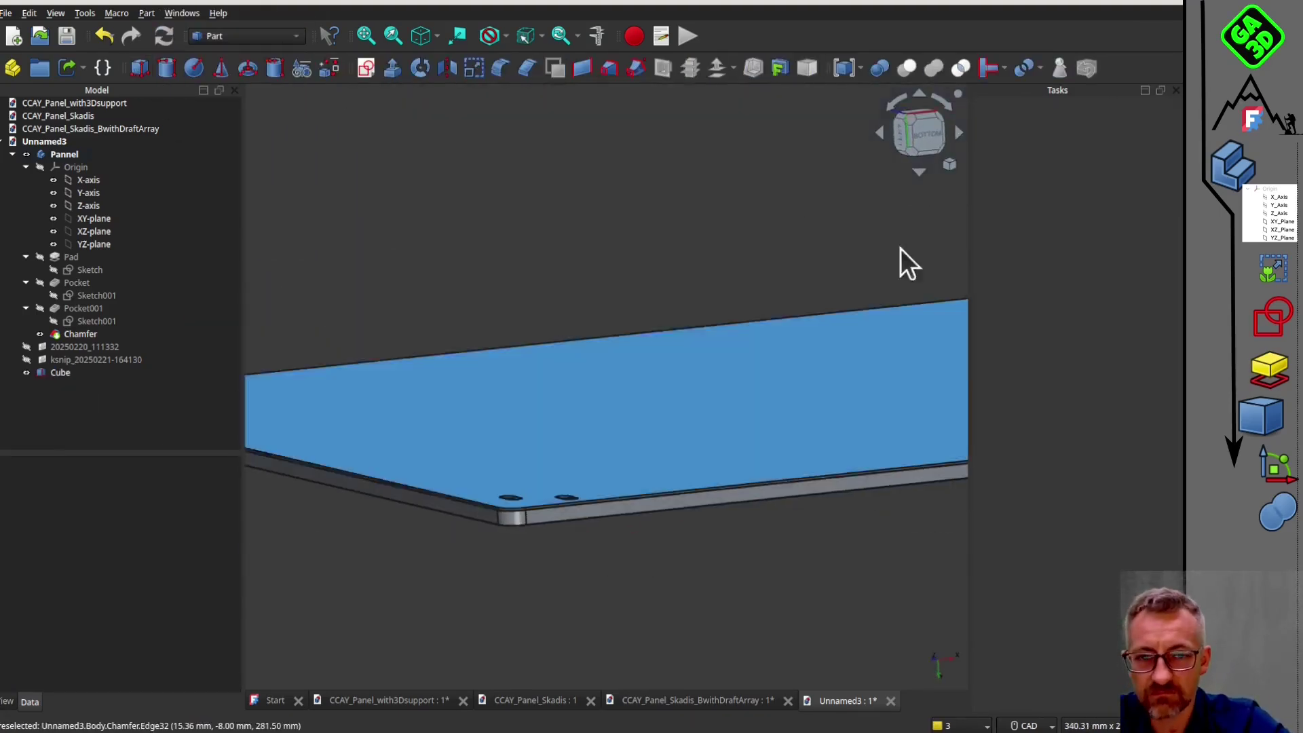
{"action": "left_click", "coordinate": [918, 135]}
{"action": "right_click", "coordinate": [121, 376]}
{"action": "left_click", "coordinate": [163, 410]}
{"action": "left_click_drag", "start_coordinate": [787, 417], "coordinate": [494, 395]}
{"action": "middle_click_drag", "start_coordinate": [502, 380], "coordinate": [577, 489]}
{"action": "left_click", "coordinate": [909, 128]}
{"action": "scroll", "coordinate": [774, 305], "scroll_direction": "up", "scroll_amount": 3}
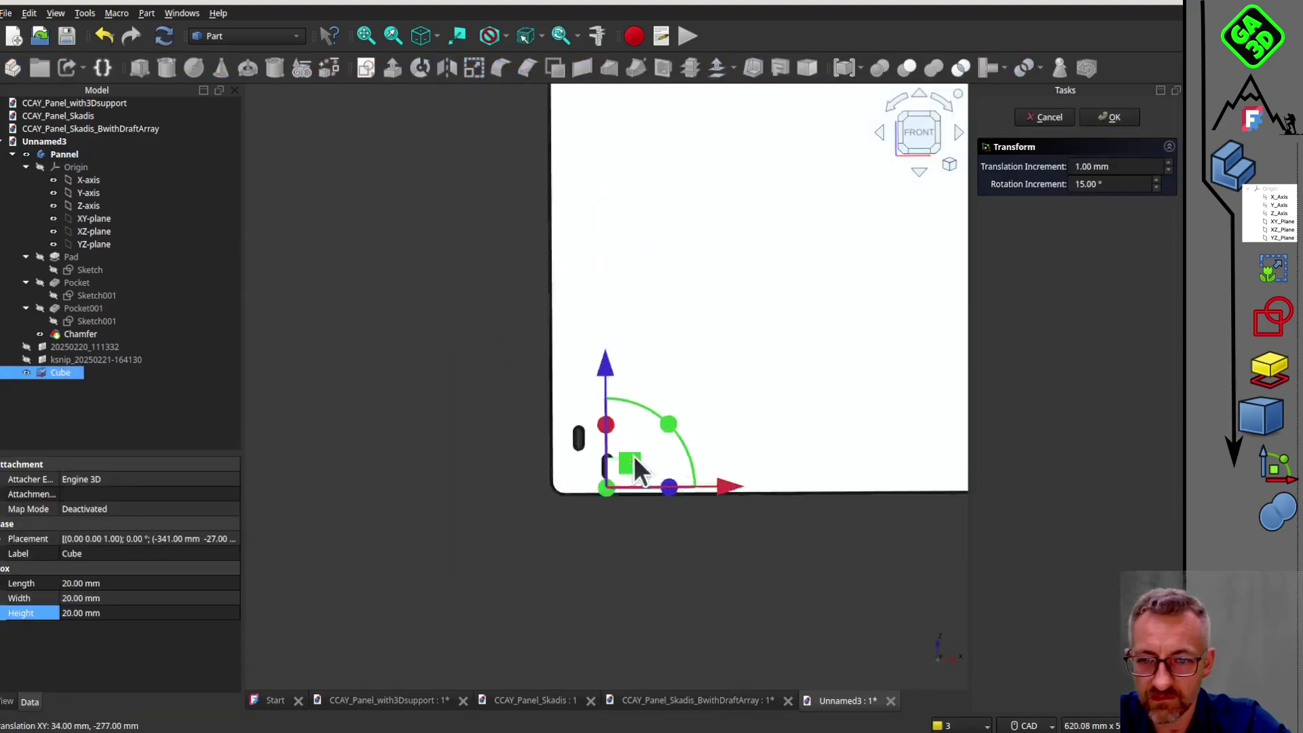
Step: Position the cube over the lower slot and shift it 7 mm into the panel's thickness, then confirm the transform
{"action": "scroll", "coordinate": [634, 455], "scroll_direction": "up", "scroll_amount": 4}
{"action": "left_click_drag", "start_coordinate": [584, 501], "coordinate": [558, 485]}
{"action": "middle_click_drag", "start_coordinate": [679, 611], "coordinate": [711, 495]}
{"action": "left_click", "coordinate": [918, 134]}
{"action": "left_click_drag", "start_coordinate": [572, 440], "coordinate": [572, 472]}
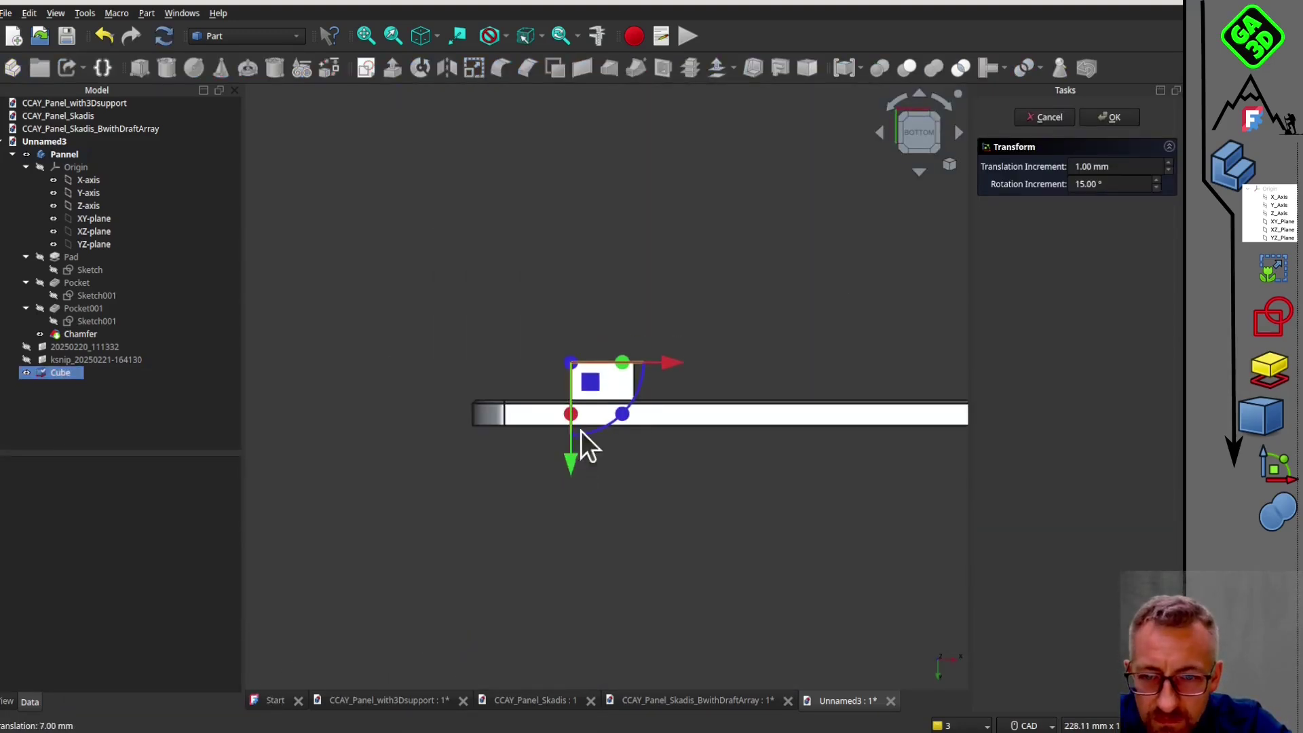
{"action": "left_click", "coordinate": [918, 171]}
{"action": "left_click", "coordinate": [1114, 117]}
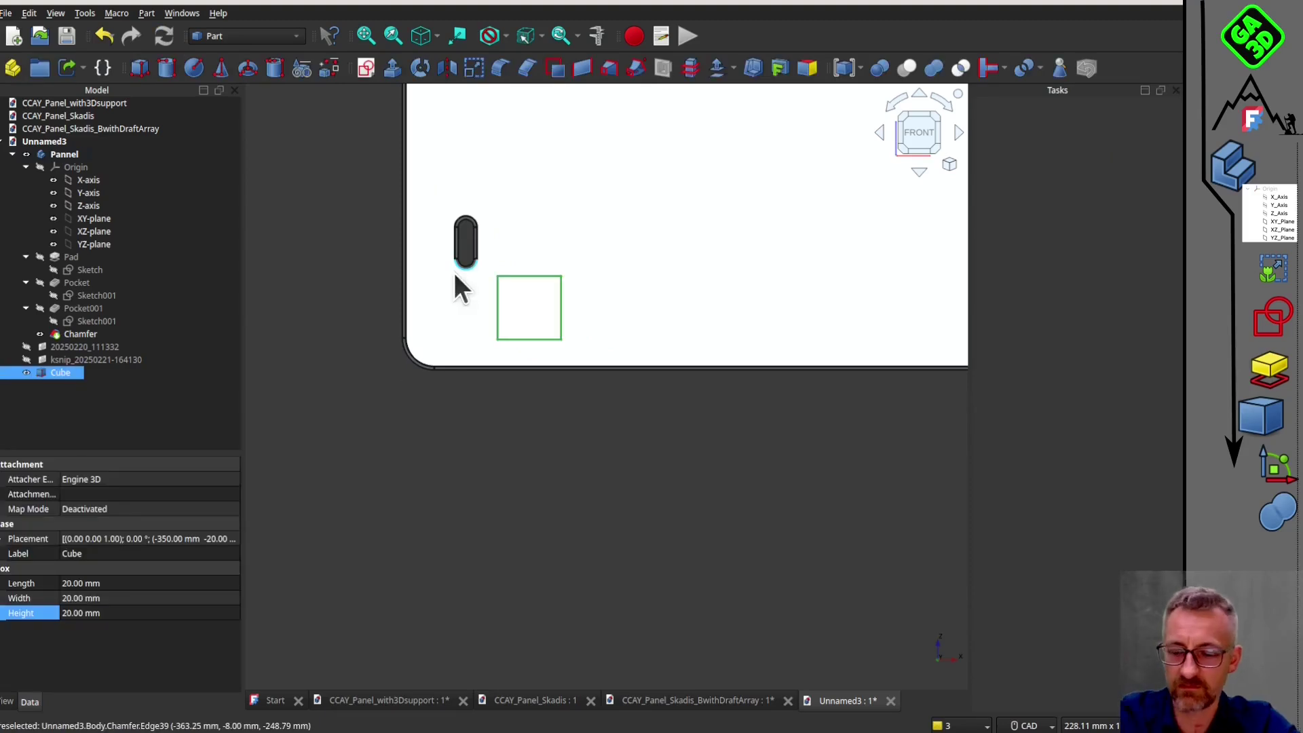
Step: Duplicate the cube and move the copy over the upper slot, diagonally beside the first cube
{"action": "key", "text": "ctrl+c"}
{"action": "key", "text": "ctrl+v"}
{"action": "right_click", "coordinate": [84, 389]}
{"action": "left_click", "coordinate": [114, 413]}
{"action": "left_click_drag", "start_coordinate": [518, 320], "coordinate": [446, 259]}
{"action": "scroll", "coordinate": [448, 261], "scroll_direction": "up", "scroll_amount": 1}
{"action": "left_click", "coordinate": [708, 499]}
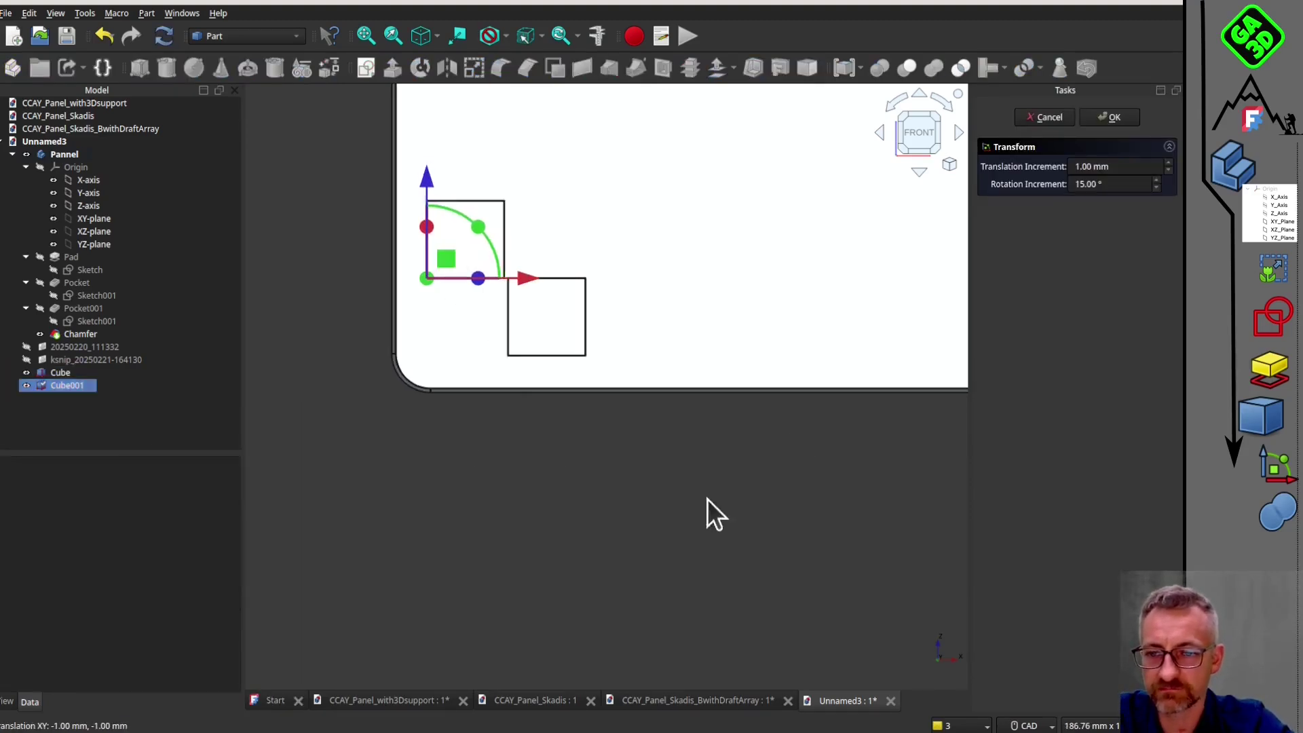
{"action": "middle_click_drag", "start_coordinate": [707, 499], "coordinate": [586, 412]}
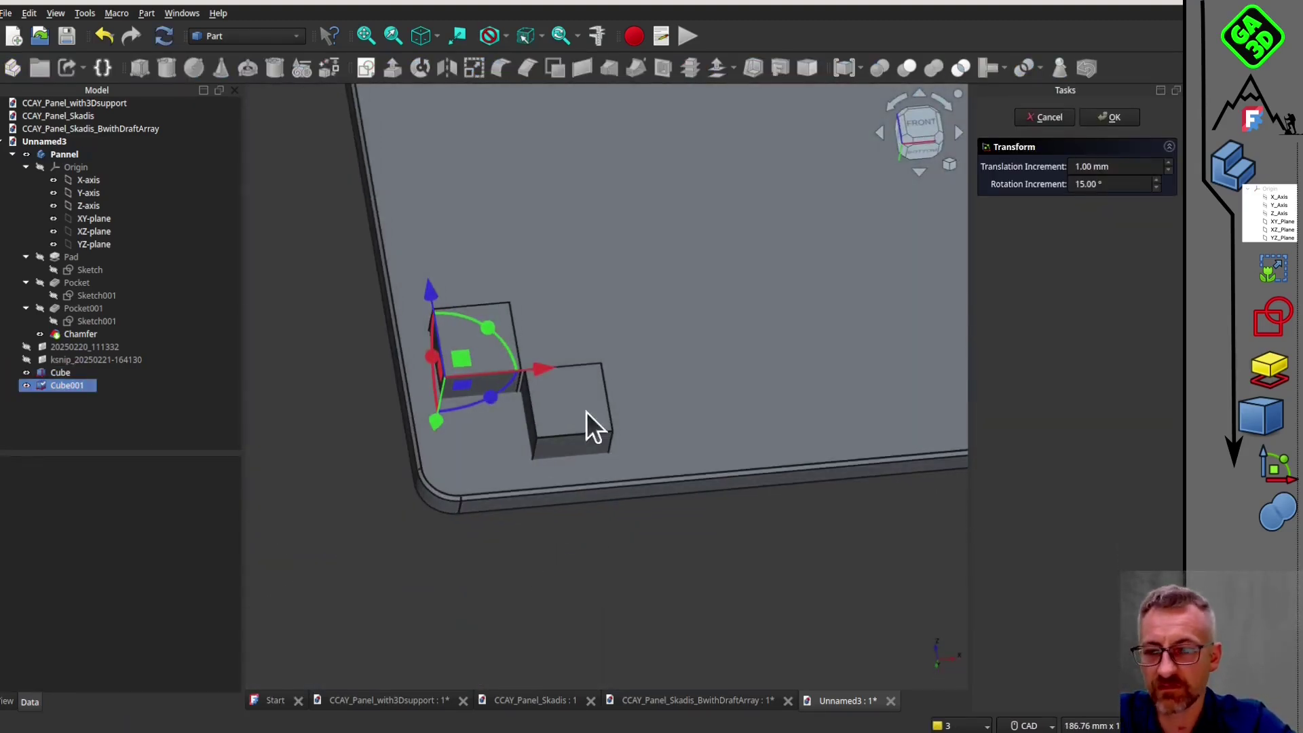
{"action": "left_click", "coordinate": [587, 413]}
Step: Create two simple copies of the Pannel body
{"action": "left_click", "coordinate": [84, 155]}
{"action": "left_click", "coordinate": [146, 13]}
{"action": "mouse_move", "coordinate": [204, 203]}
{"action": "left_click", "coordinate": [344, 202]}
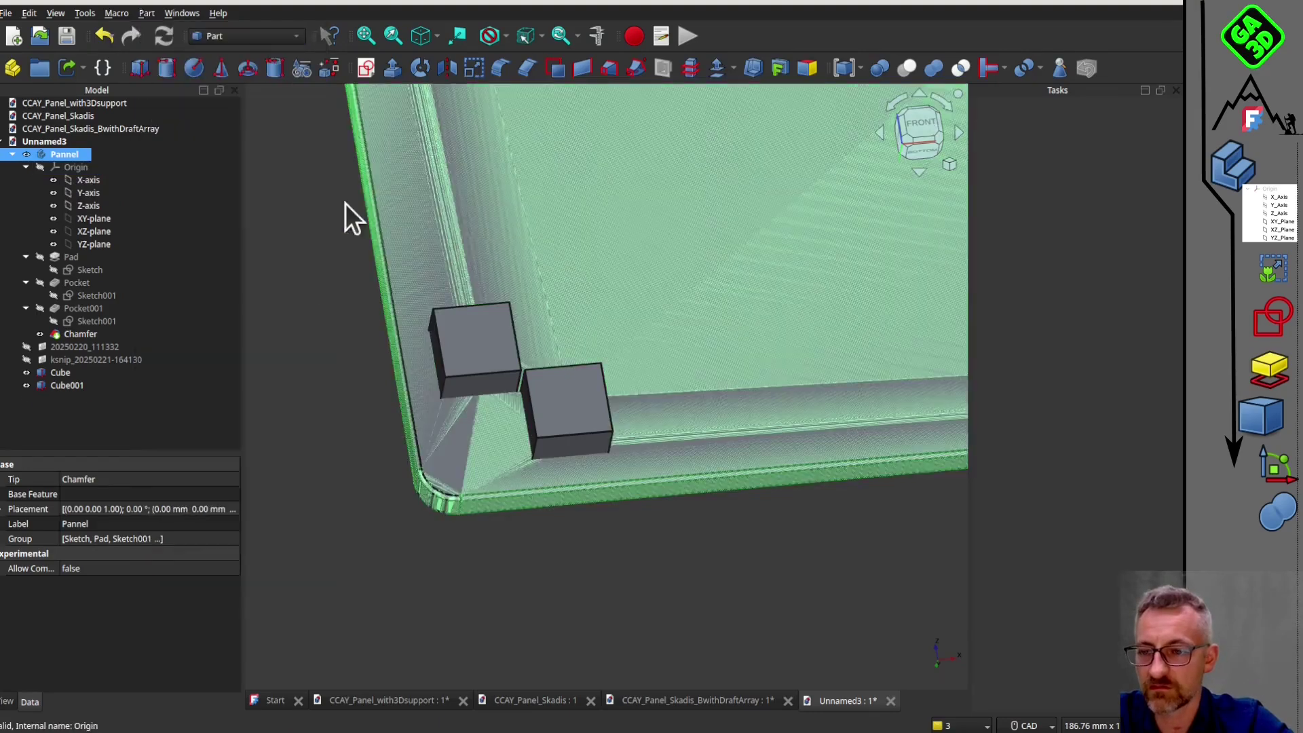
{"action": "left_click", "coordinate": [142, 17]}
{"action": "mouse_move", "coordinate": [252, 205]}
{"action": "left_click", "coordinate": [353, 203]}
{"action": "left_click", "coordinate": [316, 383]}
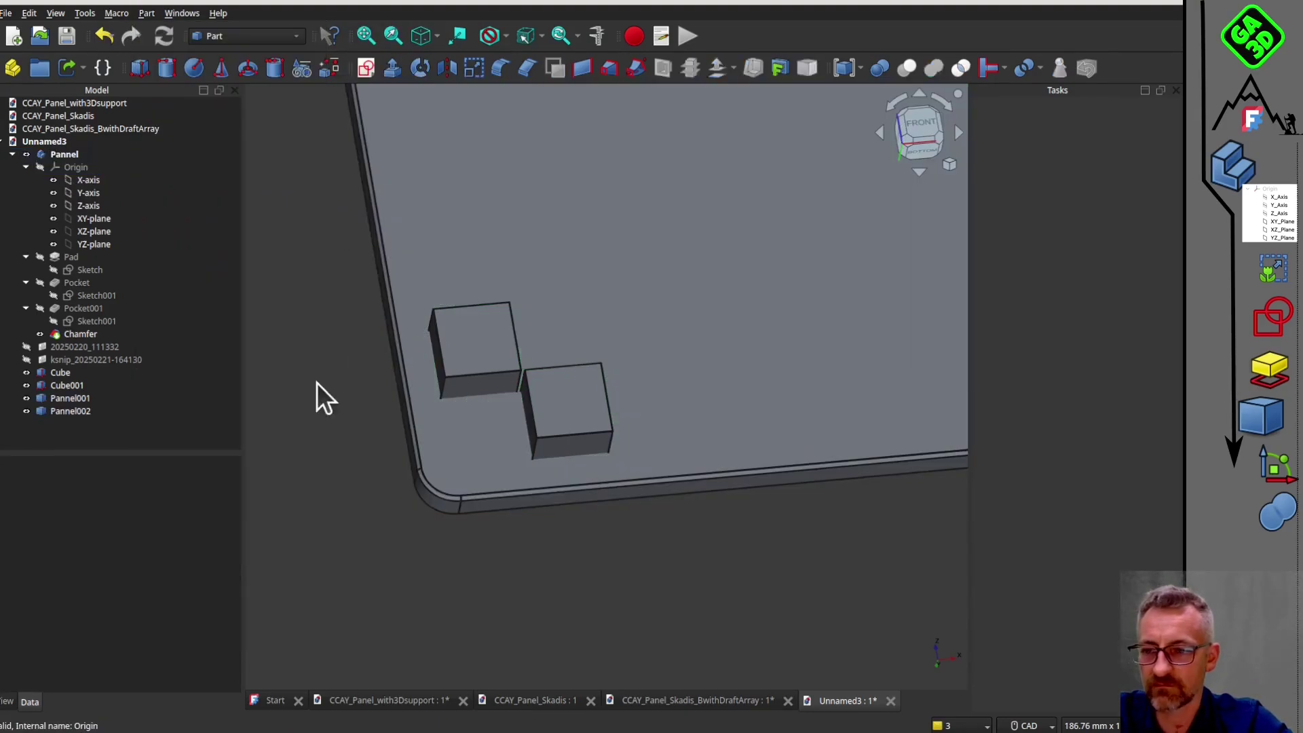
Step: Cut each cube with one of the panel copies and hide the original Pannel body
{"action": "left_click", "coordinate": [63, 374]}
{"action": "left_click", "coordinate": [71, 399], "text": "ctrl"}
{"action": "left_click", "coordinate": [909, 68]}
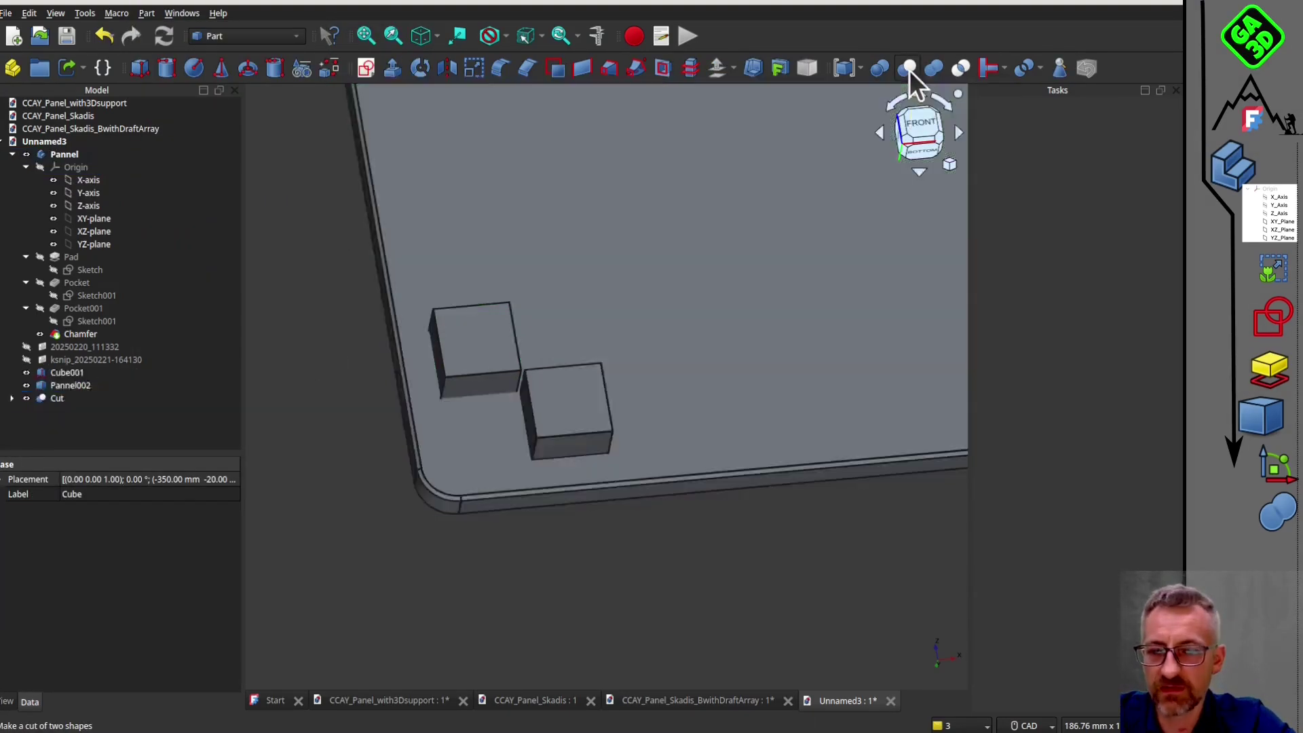
{"action": "left_click", "coordinate": [66, 385]}
{"action": "left_click", "coordinate": [71, 399], "text": "ctrl"}
{"action": "left_click", "coordinate": [909, 68]}
{"action": "left_click", "coordinate": [29, 156]}
{"action": "scroll", "coordinate": [487, 368], "scroll_direction": "up", "scroll_amount": 6}
{"action": "middle_click_drag", "start_coordinate": [339, 286], "coordinate": [495, 288]}
{"action": "middle_click_drag", "start_coordinate": [525, 378], "coordinate": [541, 233]}
Step: In the Part Design workbench, create bodies from the two cuts and pocket away the lower block around its slot-shaped plug
{"action": "left_click", "coordinate": [258, 36]}
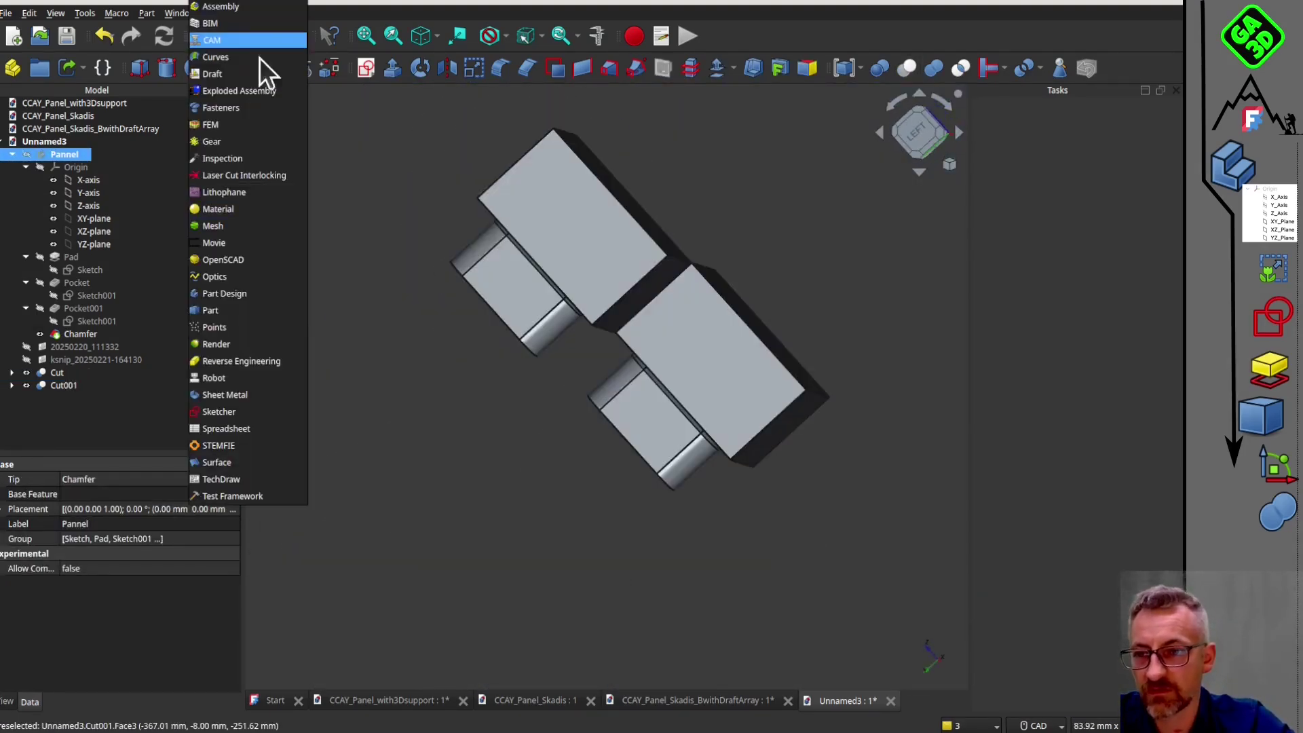
{"action": "left_click", "coordinate": [265, 302]}
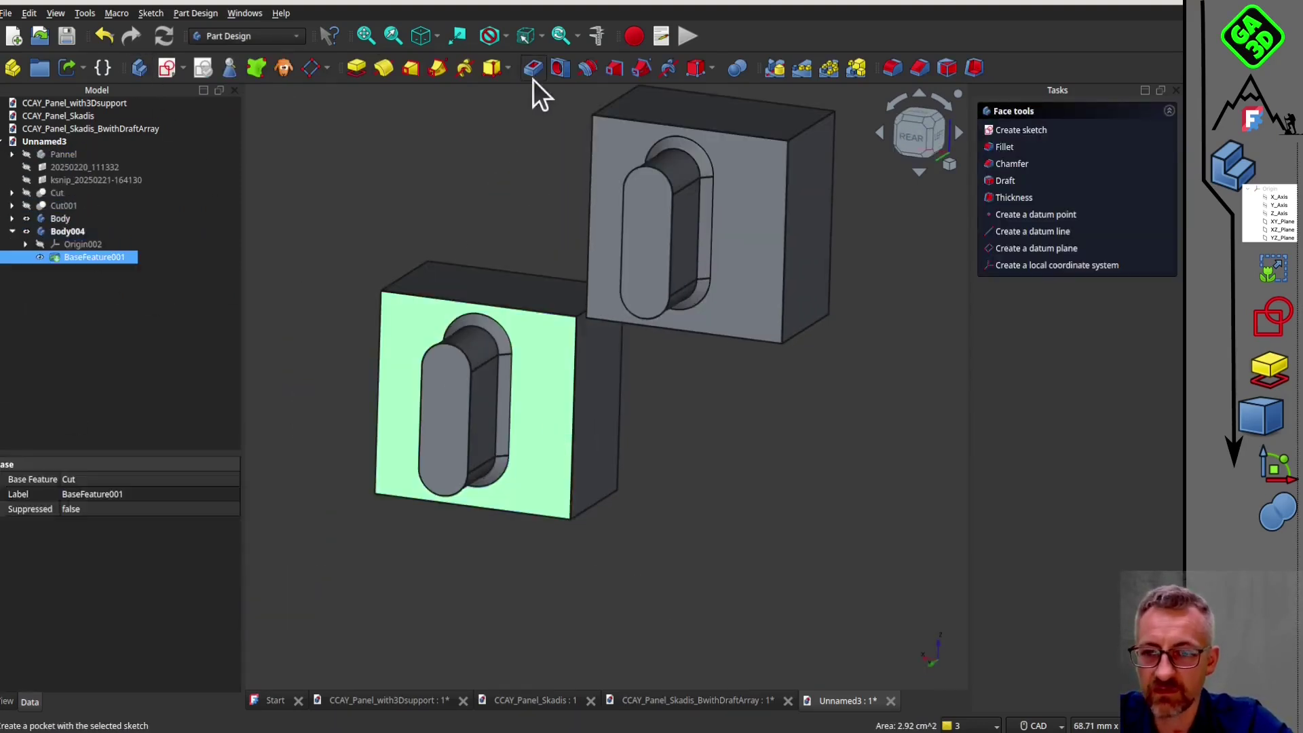
{"action": "left_click", "coordinate": [533, 68]}
{"action": "left_click", "coordinate": [1091, 174]}
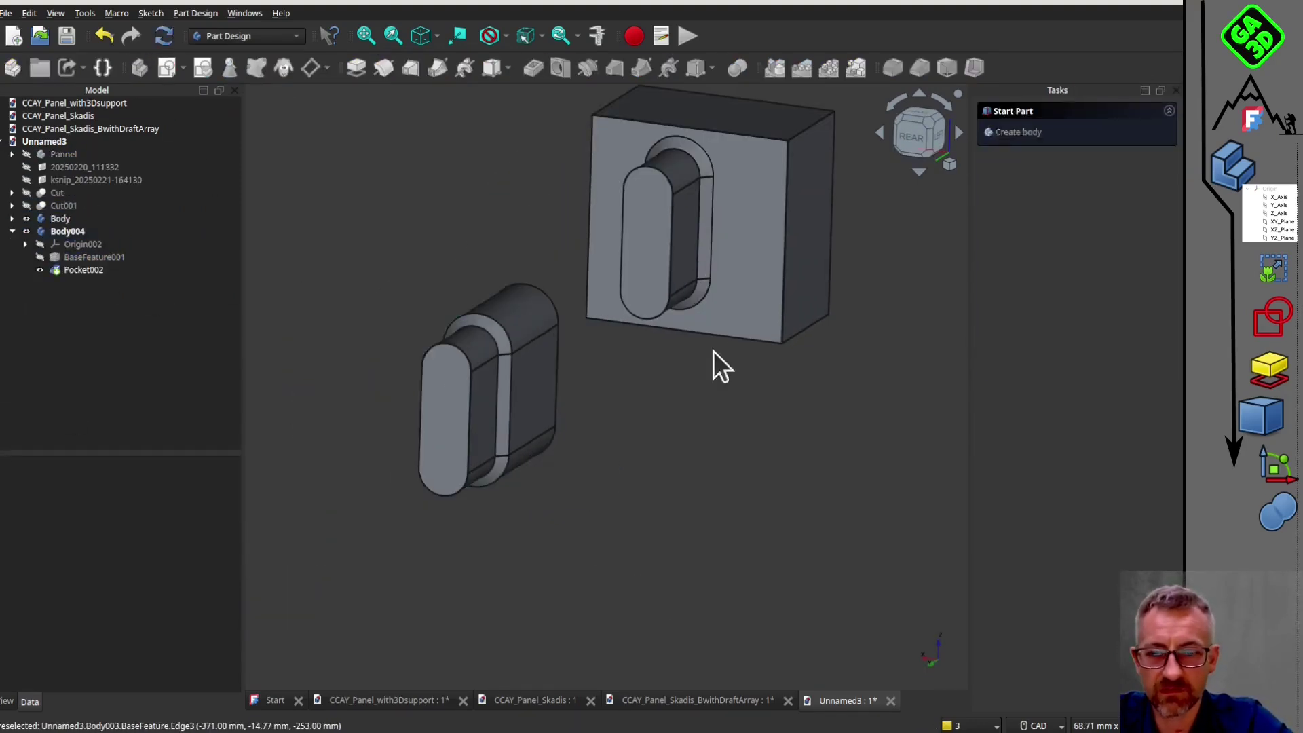
Step: Pocket away the upper block around its slot-shaped plug from the block's front face
{"action": "scroll", "coordinate": [407, 506], "scroll_direction": "up", "scroll_amount": 2}
{"action": "scroll", "coordinate": [547, 485], "scroll_direction": "down", "scroll_amount": 4}
{"action": "left_click", "coordinate": [591, 366]}
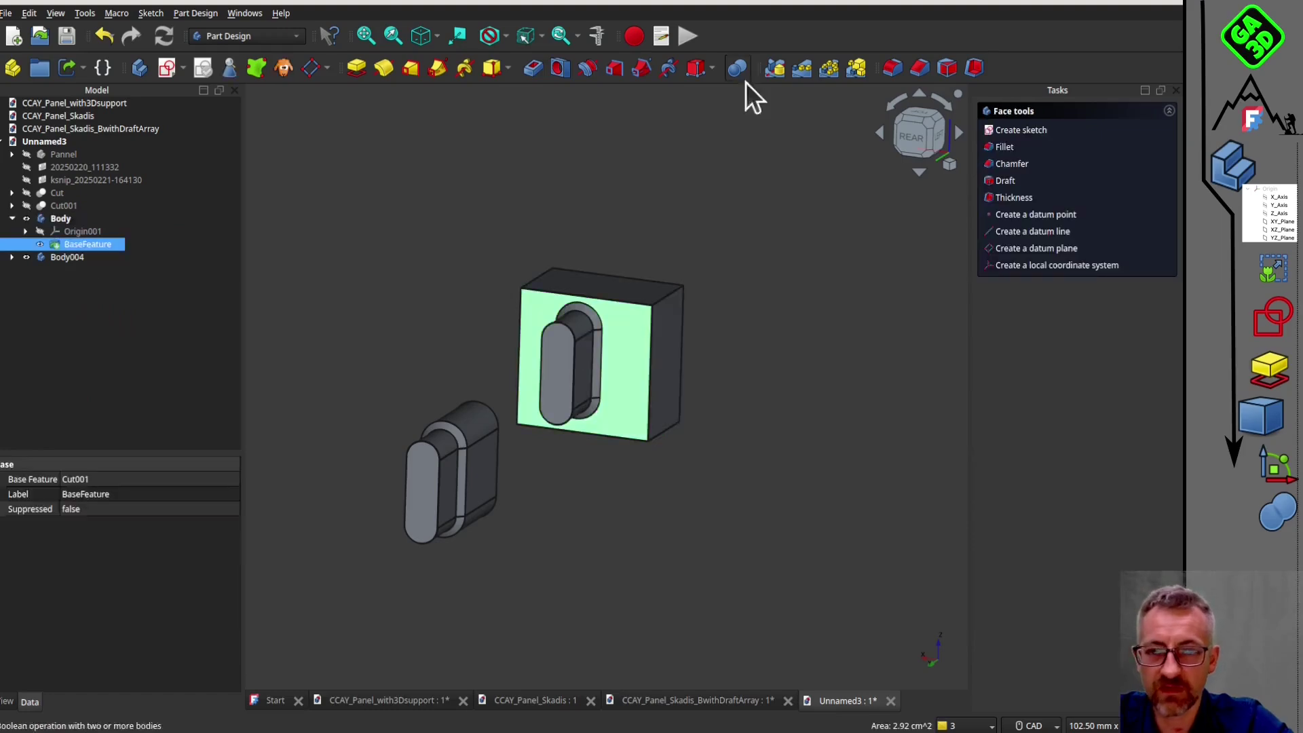
{"action": "left_click", "coordinate": [533, 67]}
{"action": "left_click", "coordinate": [1104, 168]}
{"action": "left_click", "coordinate": [1094, 185]}
{"action": "left_click", "coordinate": [1110, 117]}
Step: Show the Pannel body again in the front view and switch to the Draft workbench
{"action": "scroll", "coordinate": [728, 380], "scroll_direction": "down", "scroll_amount": 3}
{"action": "middle_click_drag", "start_coordinate": [731, 399], "coordinate": [862, 380]}
{"action": "left_click", "coordinate": [908, 140]}
{"action": "left_click", "coordinate": [27, 154]}
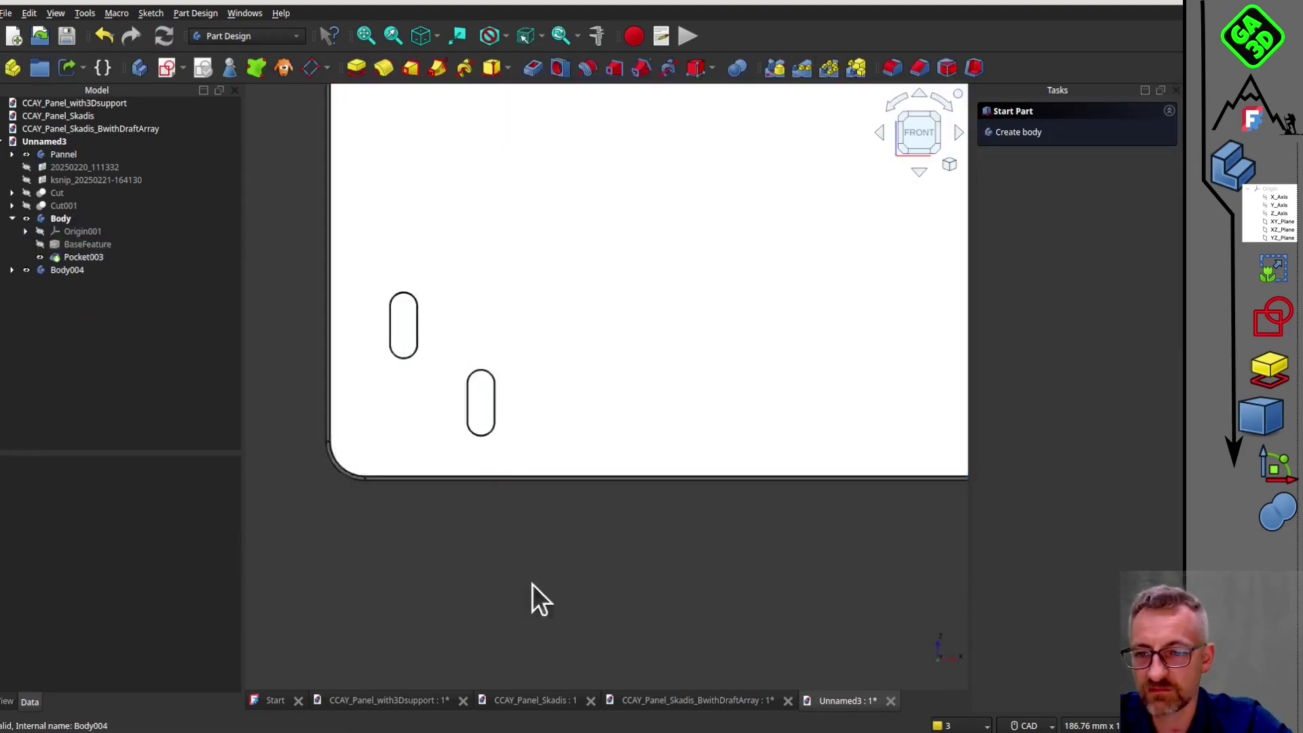
{"action": "scroll", "coordinate": [502, 560], "scroll_direction": "down", "scroll_amount": 5}
{"action": "left_click", "coordinate": [247, 36]}
{"action": "left_click", "coordinate": [263, 42]}
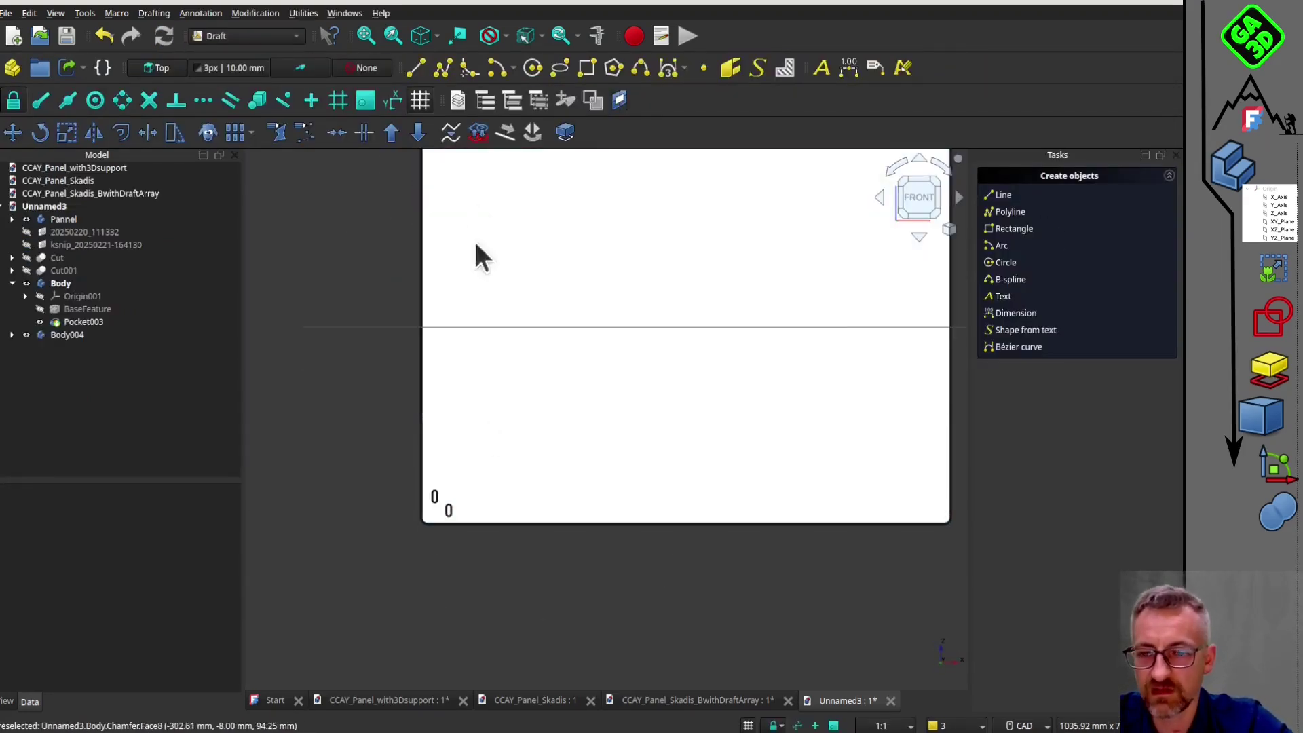
Step: Create an orthogonal array of Body004 with 18 elements in X and 14 in Y, both at 40 mm intervals
{"action": "scroll", "coordinate": [486, 614], "scroll_direction": "up", "scroll_amount": 4}
{"action": "left_click", "coordinate": [67, 334]}
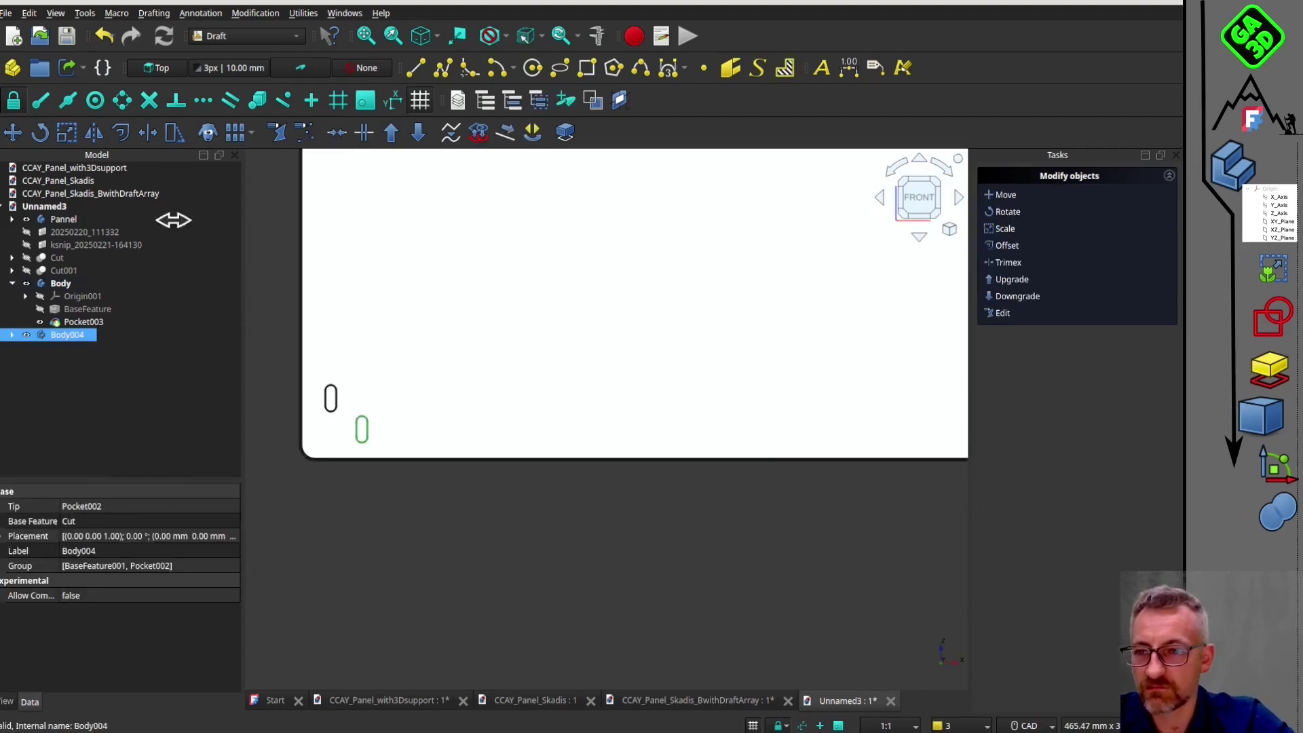
{"action": "left_click", "coordinate": [235, 133]}
{"action": "type", "text": "18"}
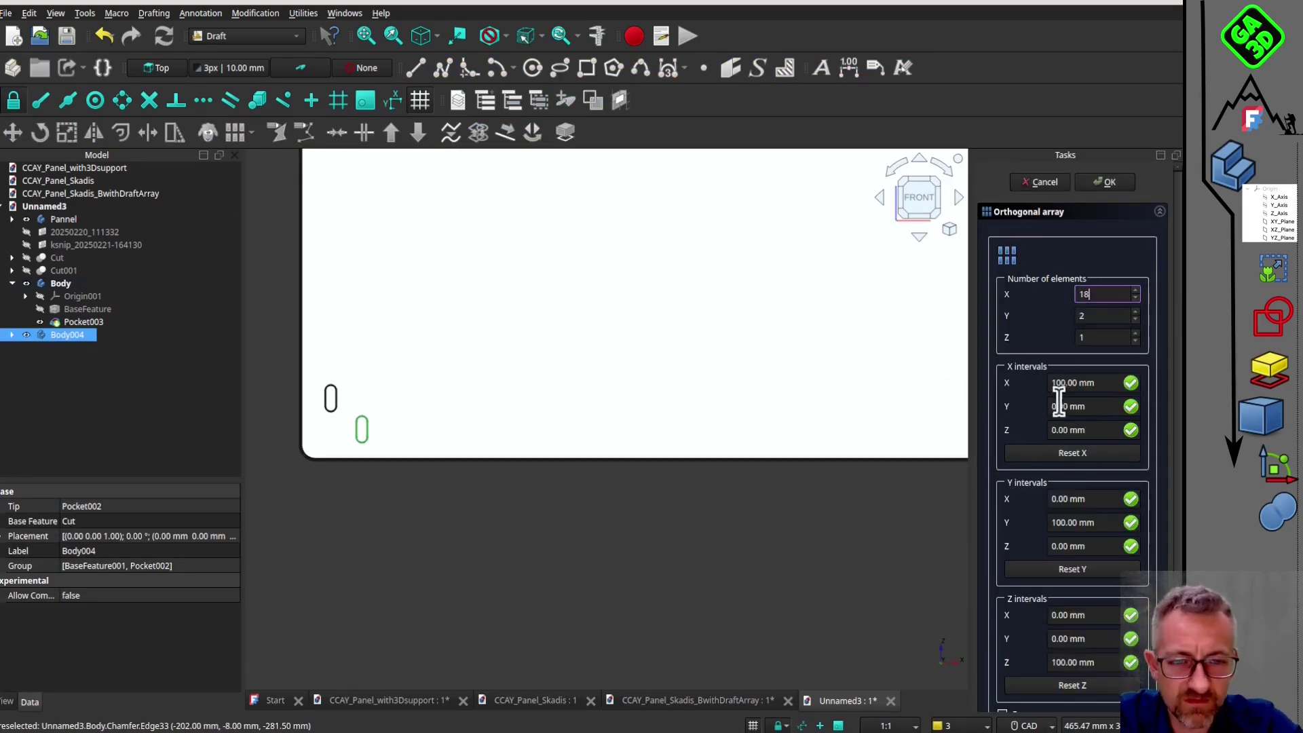
{"action": "double_click", "coordinate": [1061, 383]}
{"action": "type", "text": "40"}
{"action": "double_click", "coordinate": [1080, 316]}
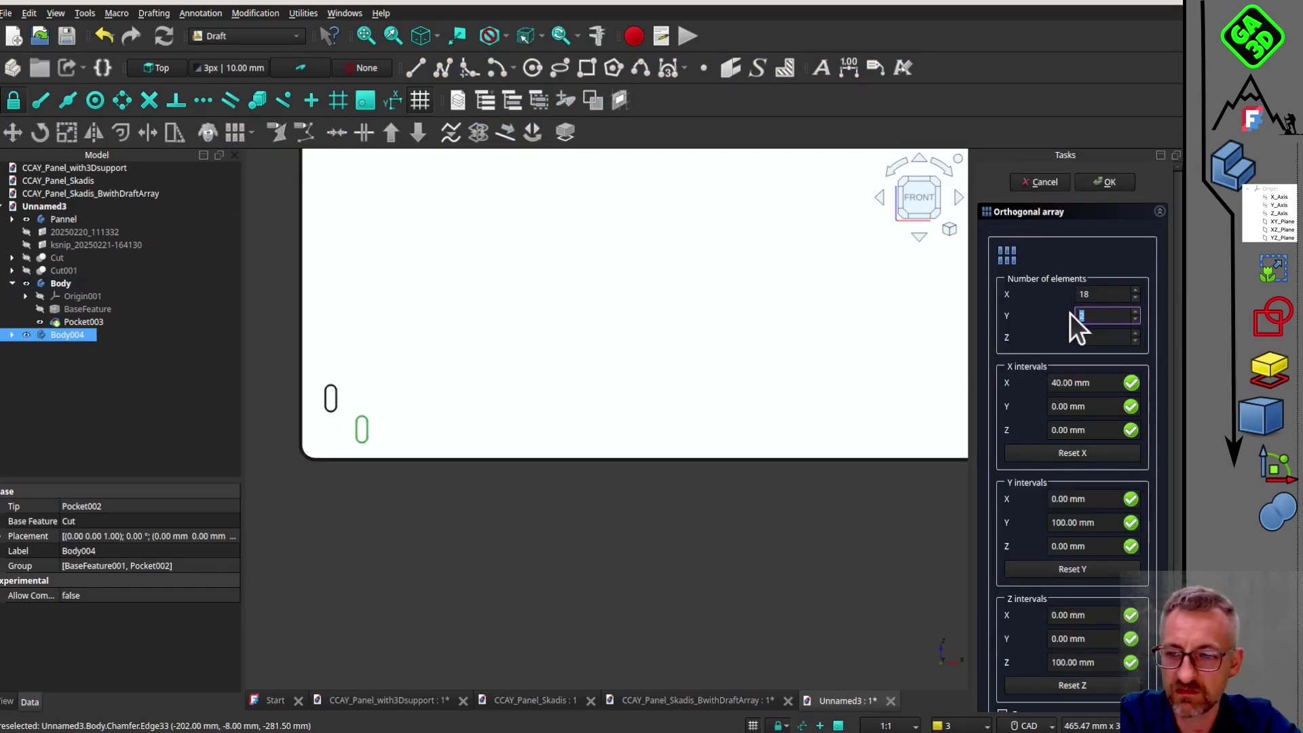
{"action": "type", "text": "14"}
{"action": "left_click", "coordinate": [1064, 522]}
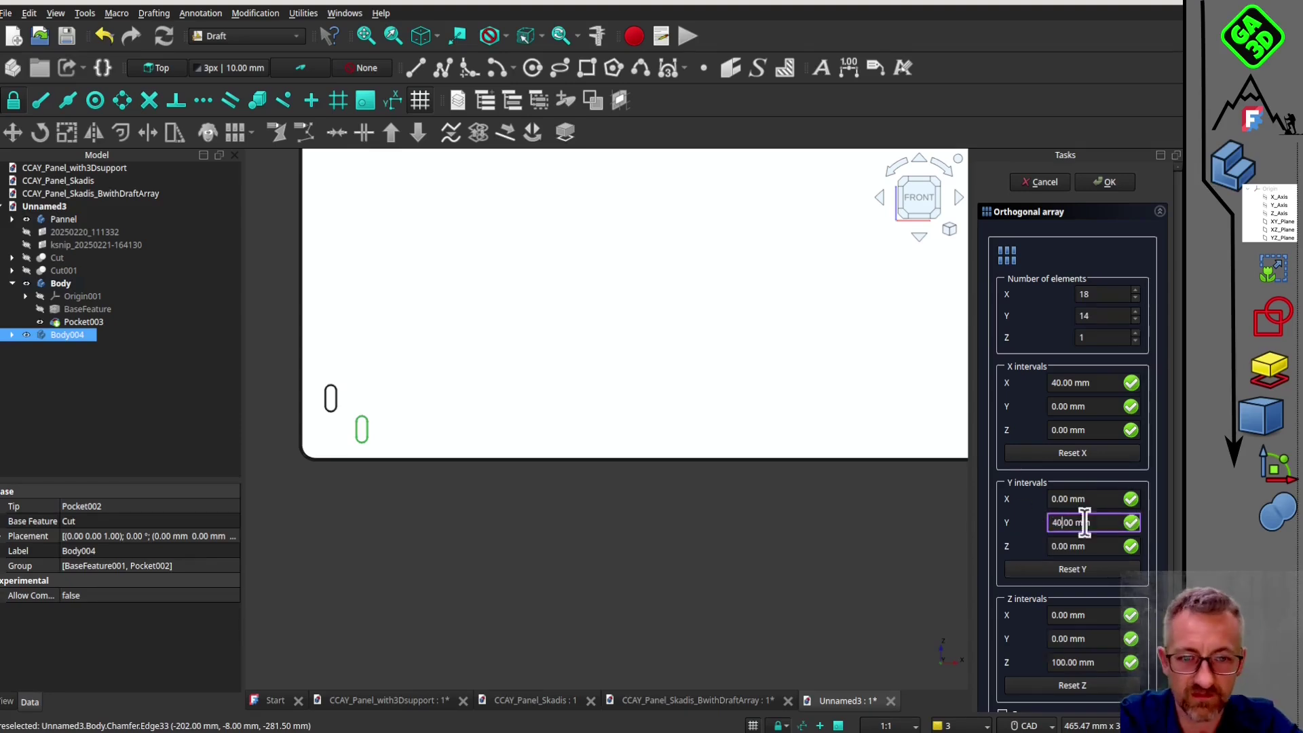
{"action": "left_click", "coordinate": [1108, 182]}
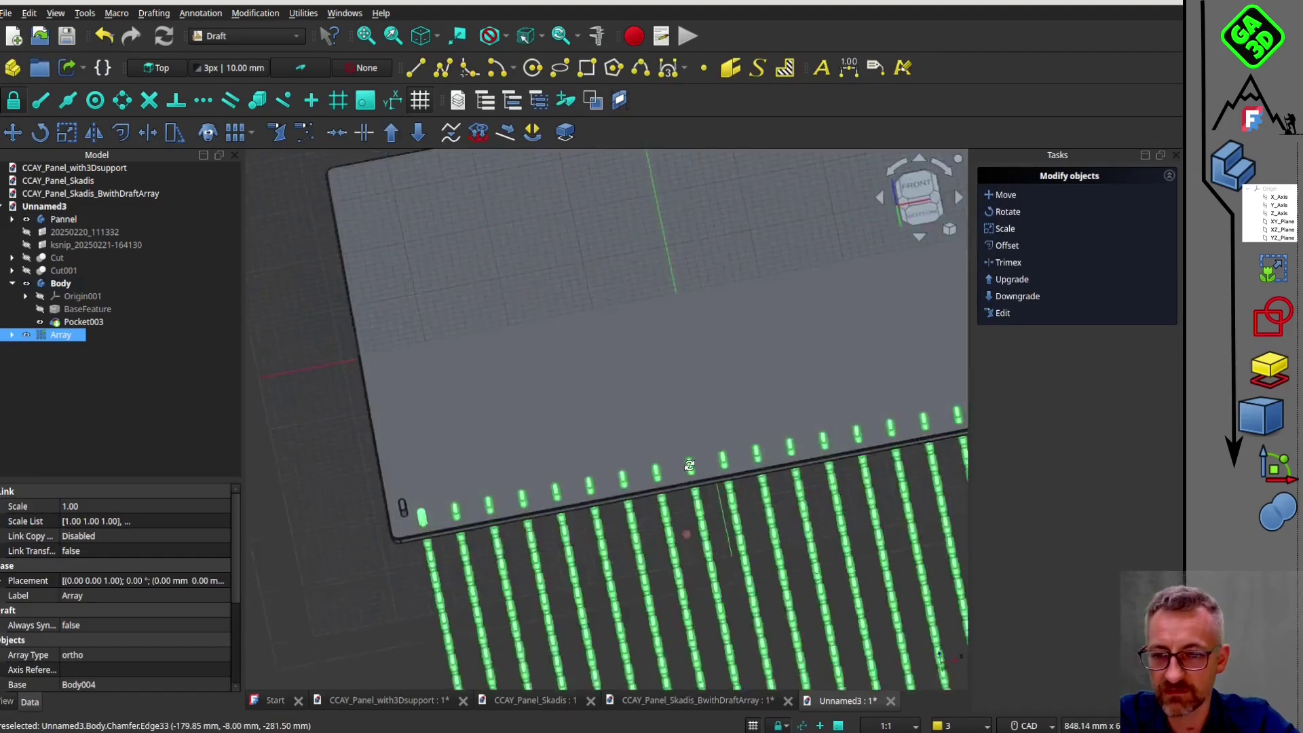
Step: Set the array's number of elements in Y to 1
{"action": "left_click_drag", "start_coordinate": [144, 481], "coordinate": [107, 323]}
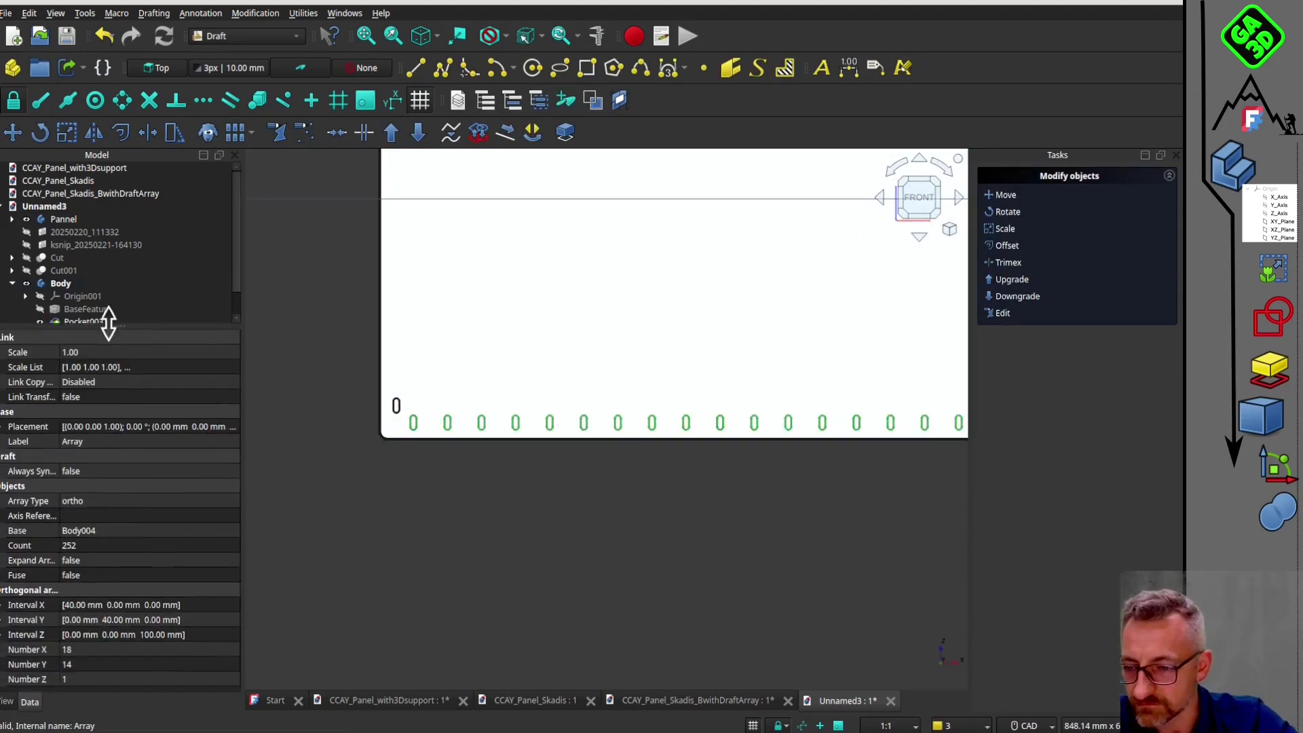
{"action": "left_click", "coordinate": [2, 618]}
{"action": "left_click_drag", "start_coordinate": [232, 621], "coordinate": [232, 654]}
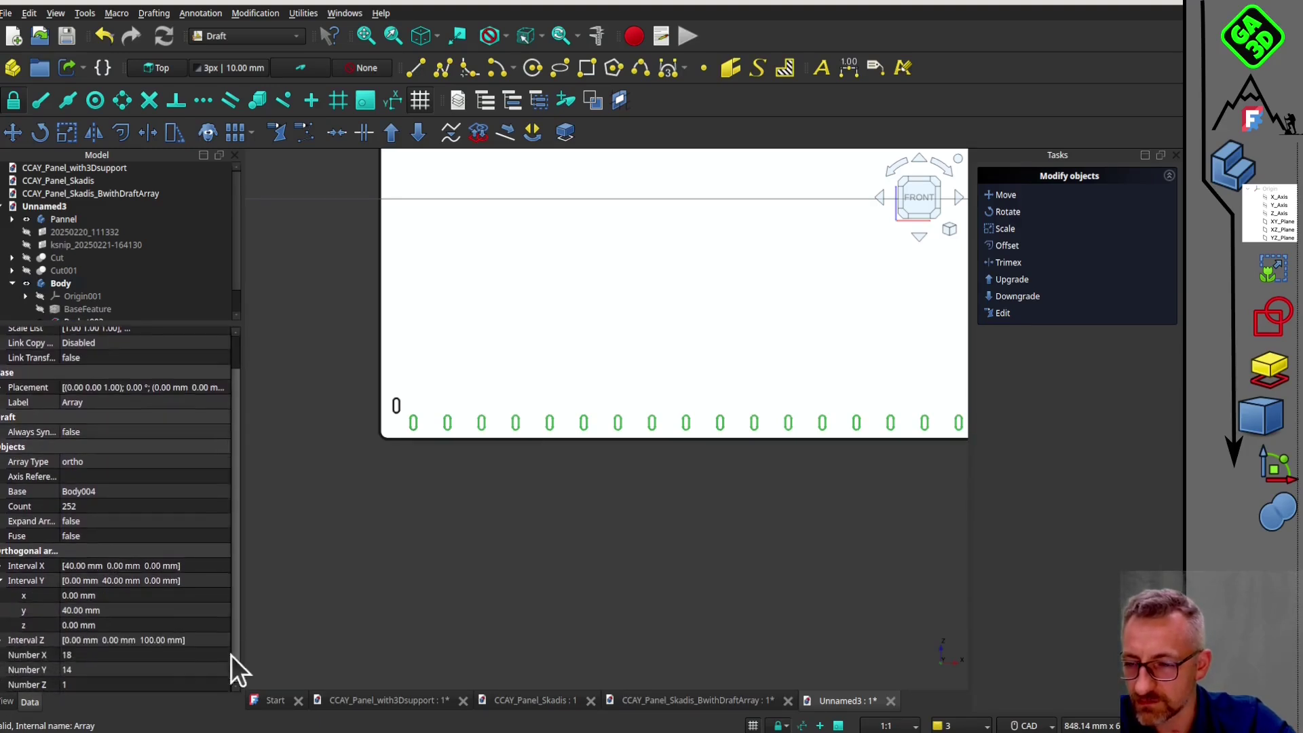
{"action": "left_click", "coordinate": [1, 566]}
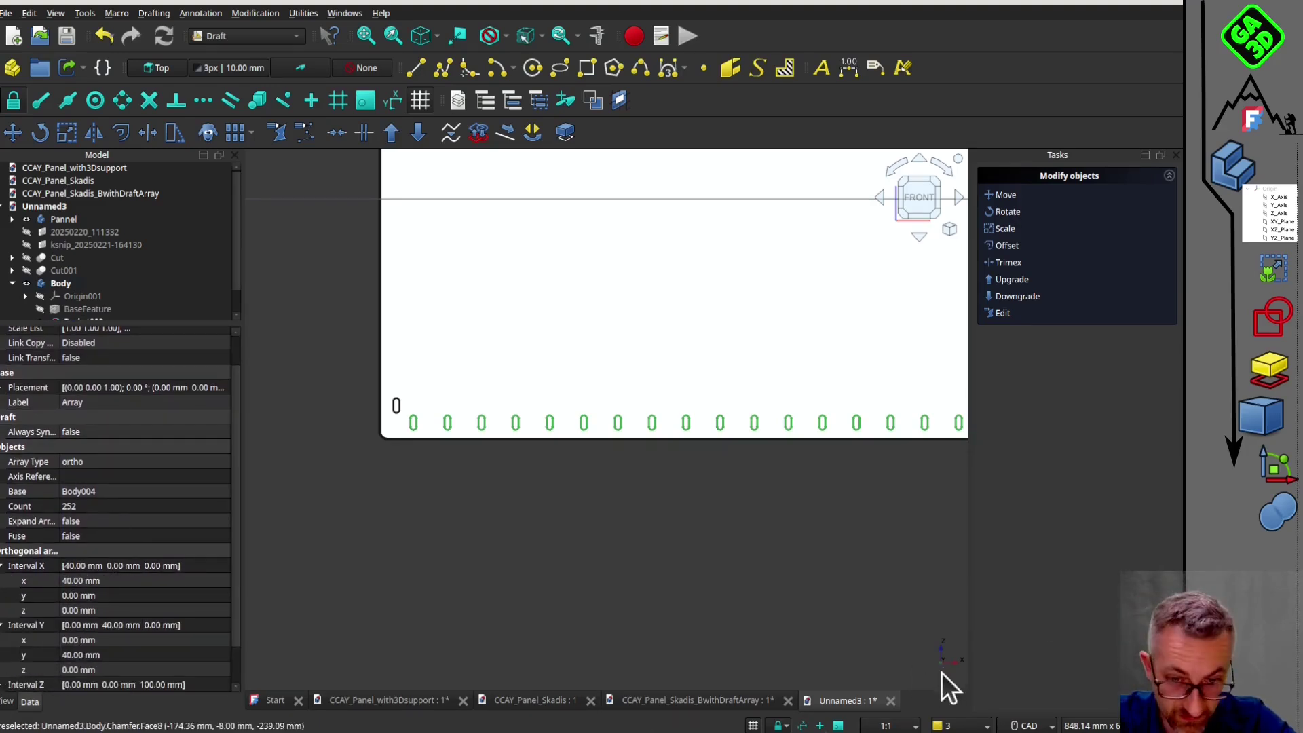
{"action": "left_click_drag", "start_coordinate": [236, 448], "coordinate": [236, 485]}
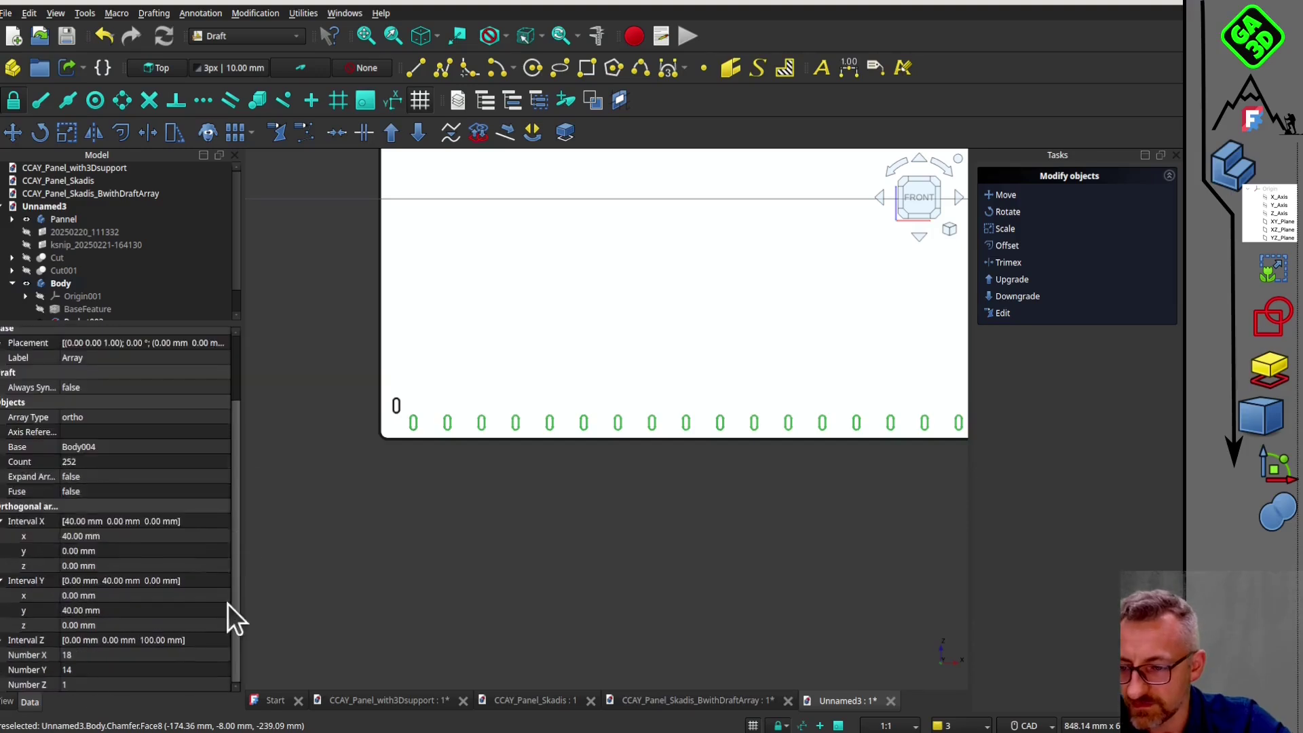
{"action": "left_click", "coordinate": [136, 670]}
{"action": "type", "text": "1"}
{"action": "left_click", "coordinate": [338, 620]}
Step: Set the array's Z interval to 40 mm and its number of elements in Z to 14
{"action": "left_click_drag", "start_coordinate": [158, 324], "coordinate": [158, 583]}
{"action": "left_click", "coordinate": [13, 334]}
{"action": "left_click", "coordinate": [41, 339]}
{"action": "mouse_move", "coordinate": [81, 674]}
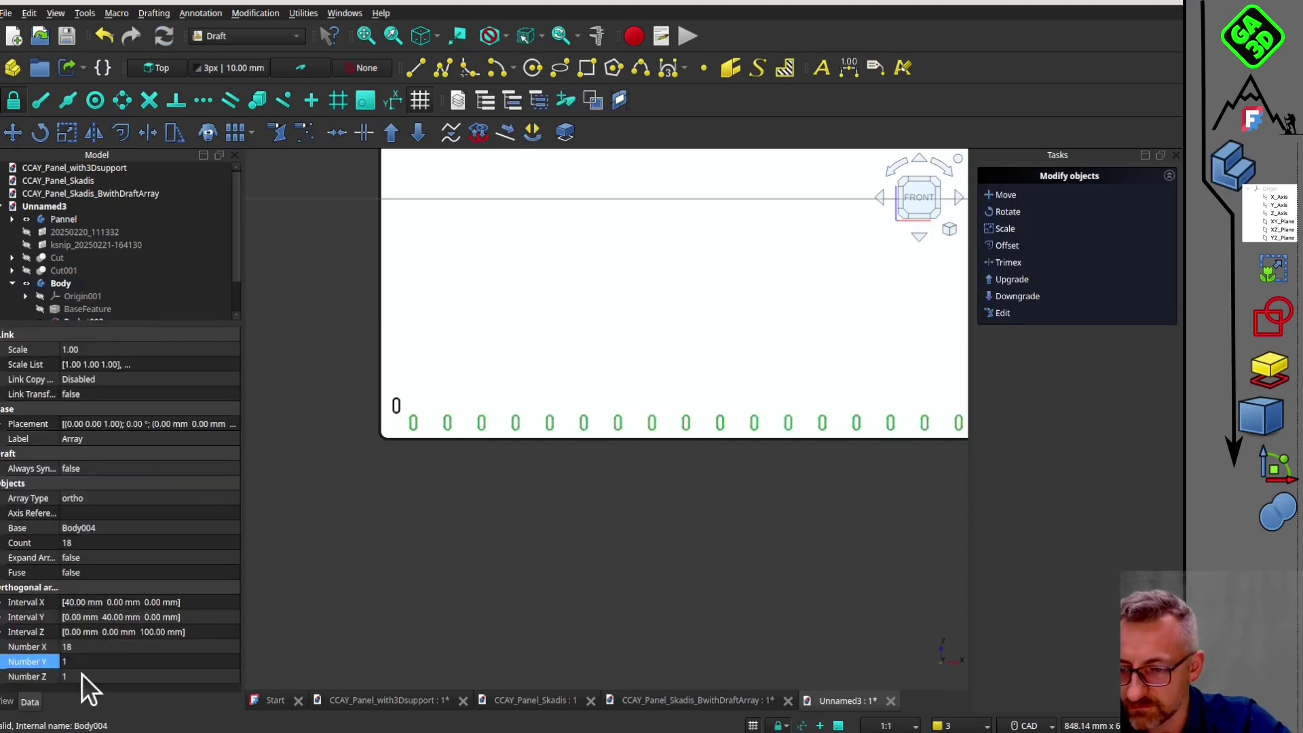
{"action": "left_click", "coordinate": [368, 573]}
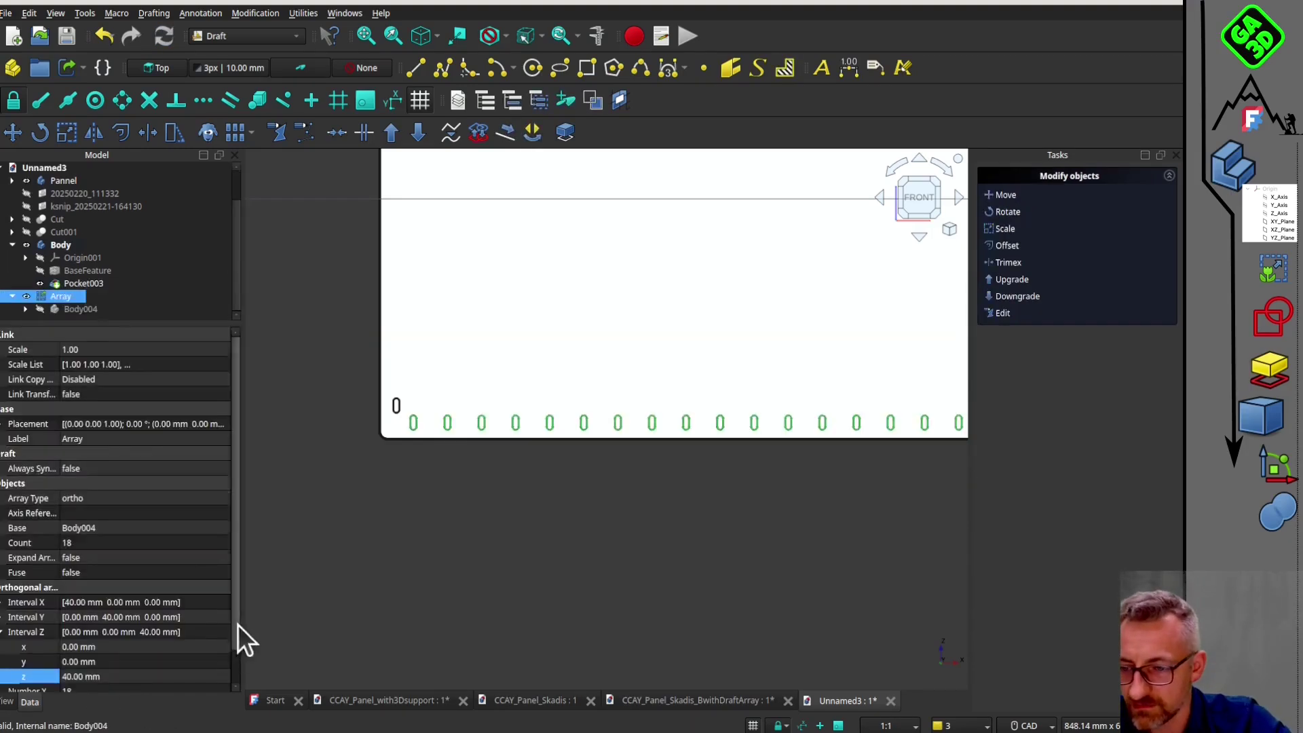
{"action": "left_click_drag", "start_coordinate": [237, 625], "coordinate": [238, 664]}
{"action": "left_click", "coordinate": [81, 683]}
{"action": "type", "text": "14"}
{"action": "left_click", "coordinate": [435, 571]}
{"action": "scroll", "coordinate": [530, 502], "scroll_direction": "down", "scroll_amount": 6}
{"action": "middle_click_drag", "start_coordinate": [529, 475], "coordinate": [434, 503]}
{"action": "scroll", "coordinate": [373, 467], "scroll_direction": "up", "scroll_amount": 7}
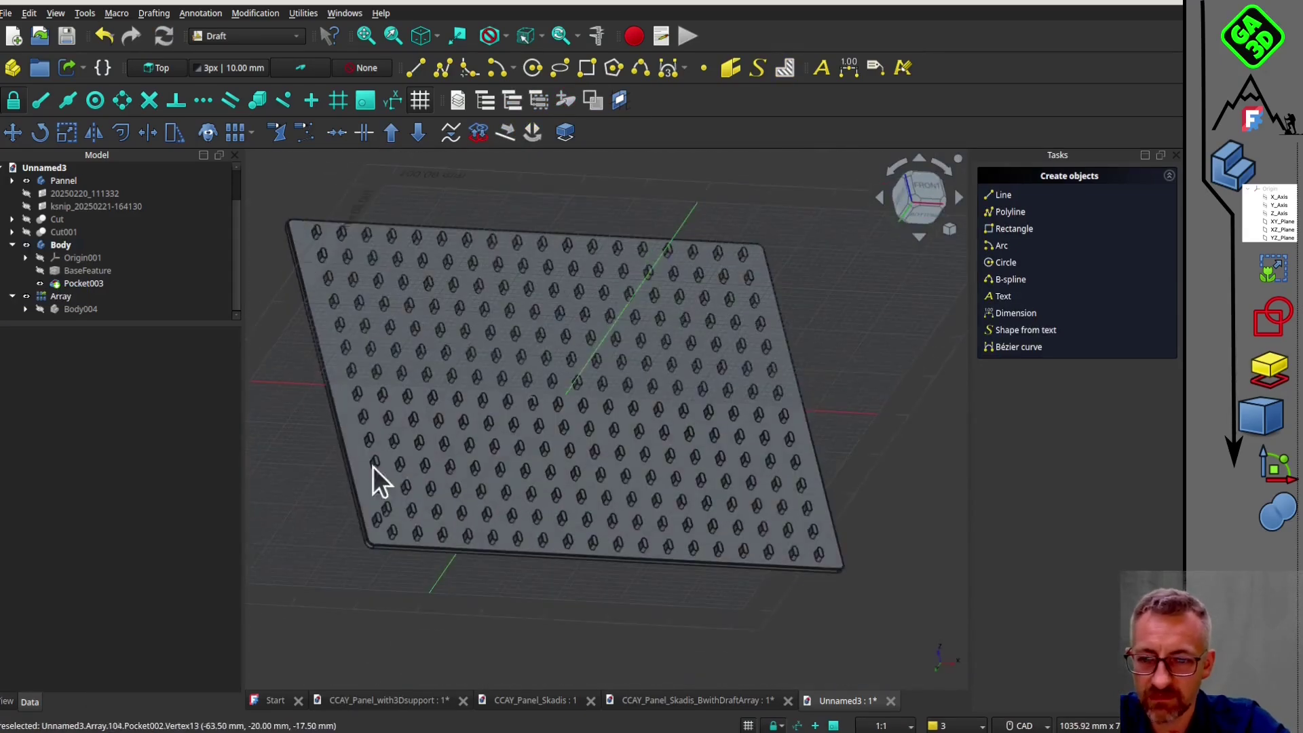
Step: Set up an orthogonal array of the upper slot's Body with 19 elements in X at 40 mm and 1 in Y
{"action": "key", "text": "1"}
{"action": "left_click", "coordinate": [68, 247]}
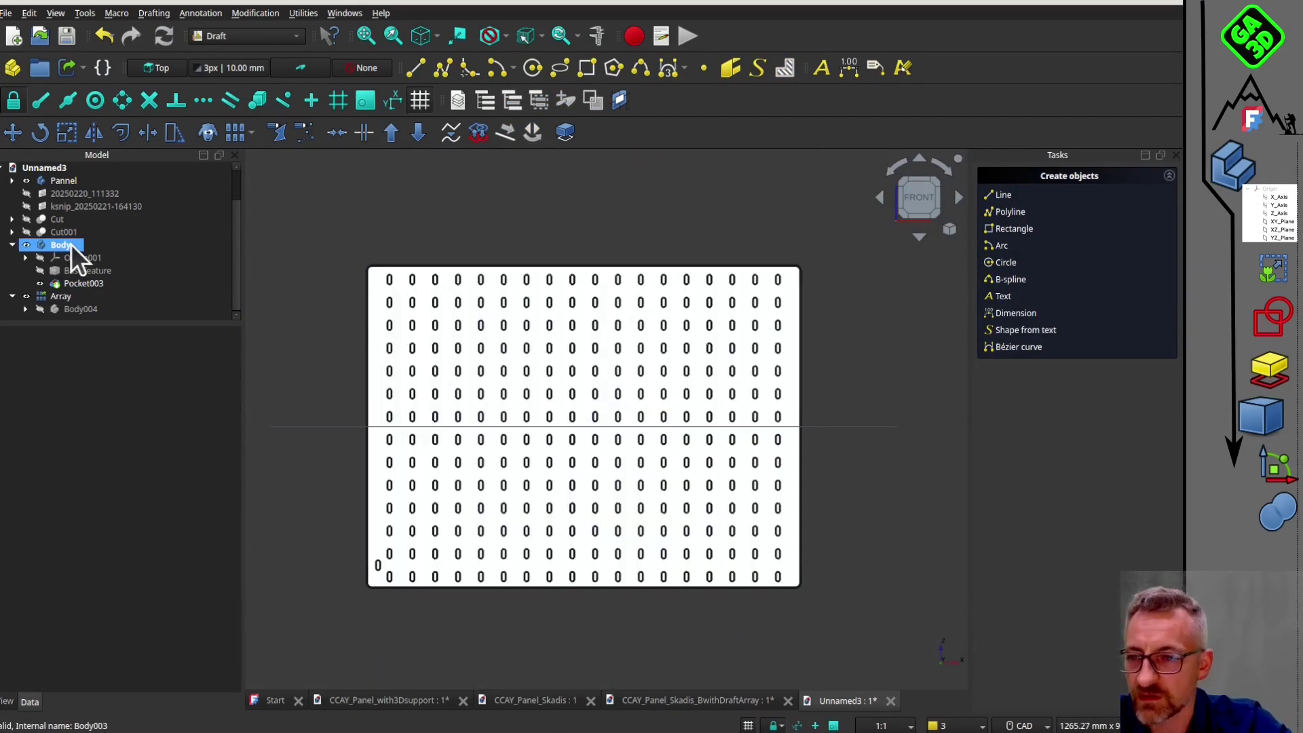
{"action": "left_click", "coordinate": [239, 134]}
{"action": "left_click_drag", "start_coordinate": [1096, 295], "coordinate": [1053, 296]}
{"action": "type", "text": "19"}
{"action": "left_click_drag", "start_coordinate": [1063, 383], "coordinate": [1021, 385]}
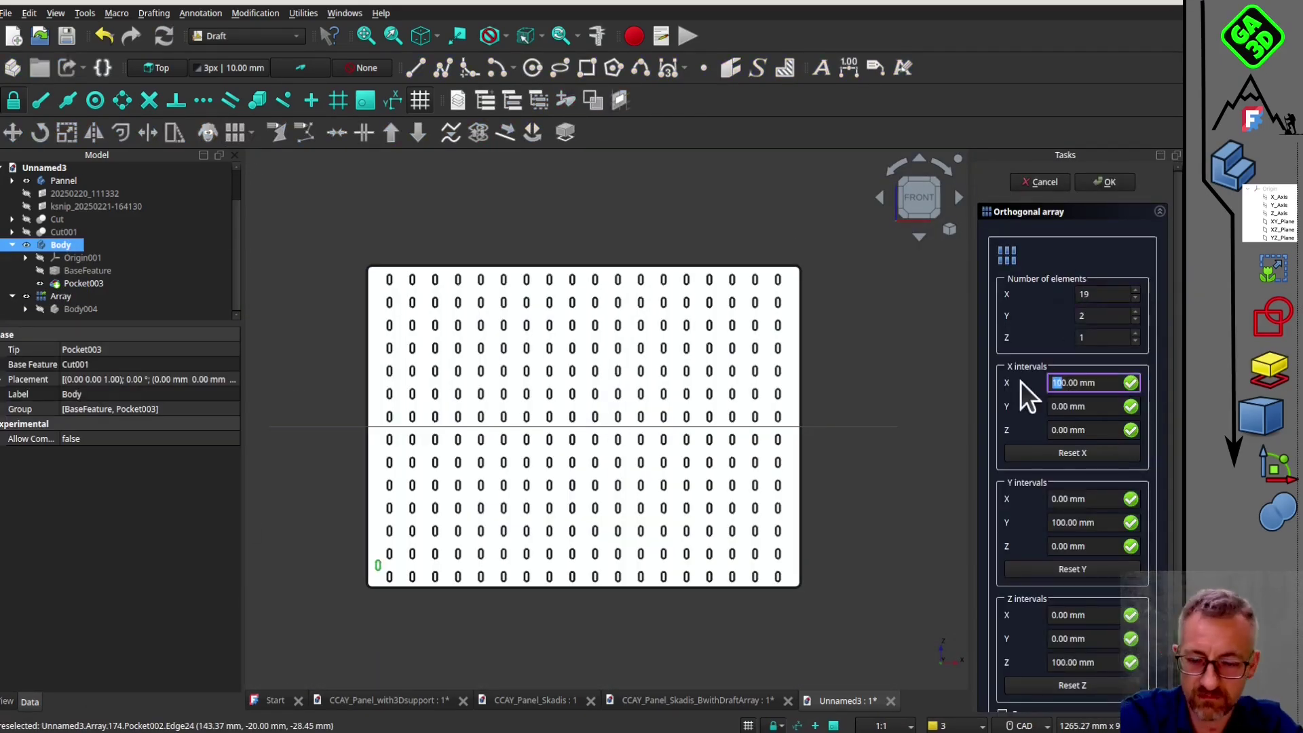
{"action": "type", "text": "4"}
{"action": "type", "text": "1"}
{"action": "left_click_drag", "start_coordinate": [1095, 316], "coordinate": [1053, 330]}
Step: Give the second array 13 elements in Z at a 40 mm interval and create it
{"action": "left_click_drag", "start_coordinate": [1064, 663], "coordinate": [1050, 655]}
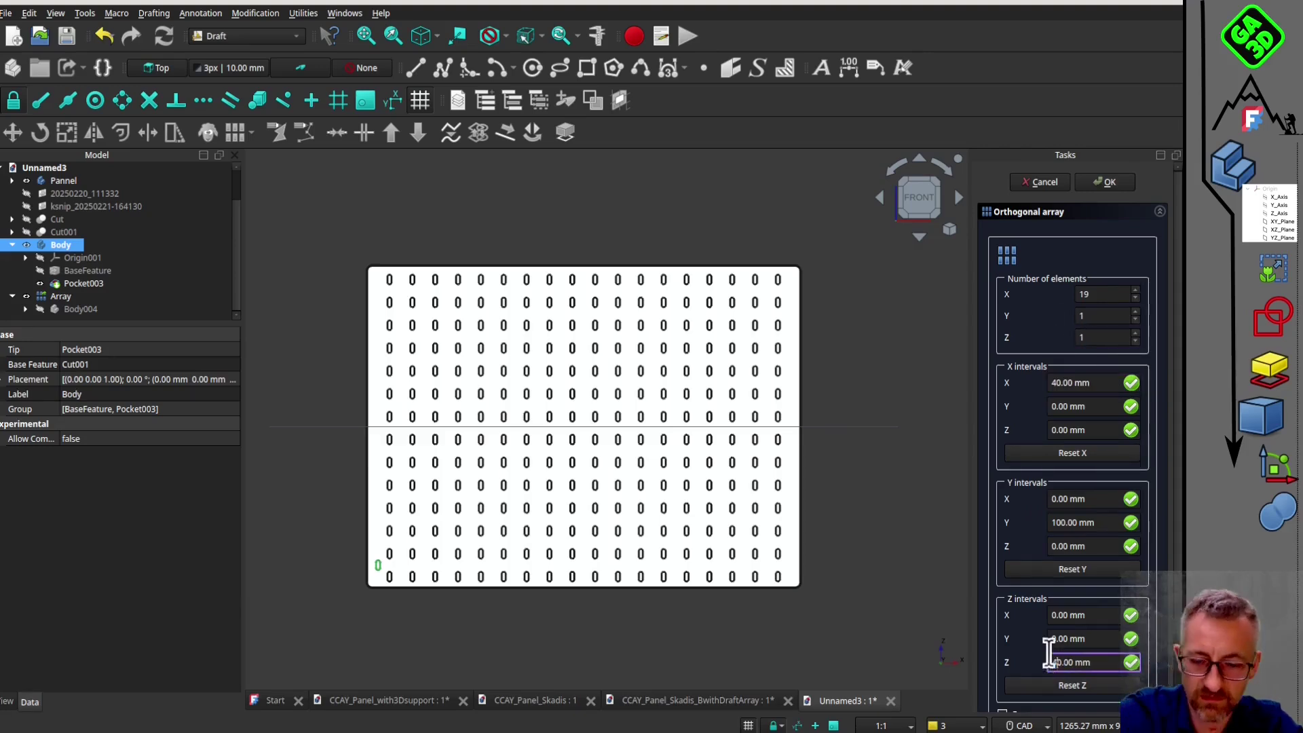
{"action": "type", "text": "4"}
{"action": "left_click_drag", "start_coordinate": [1095, 340], "coordinate": [1074, 345]}
{"action": "type", "text": "13"}
{"action": "key", "text": "Return"}
{"action": "left_click", "coordinate": [319, 407]}
{"action": "middle_click_drag", "start_coordinate": [614, 439], "coordinate": [571, 339]}
{"action": "scroll", "coordinate": [500, 468], "scroll_direction": "up", "scroll_amount": 4}
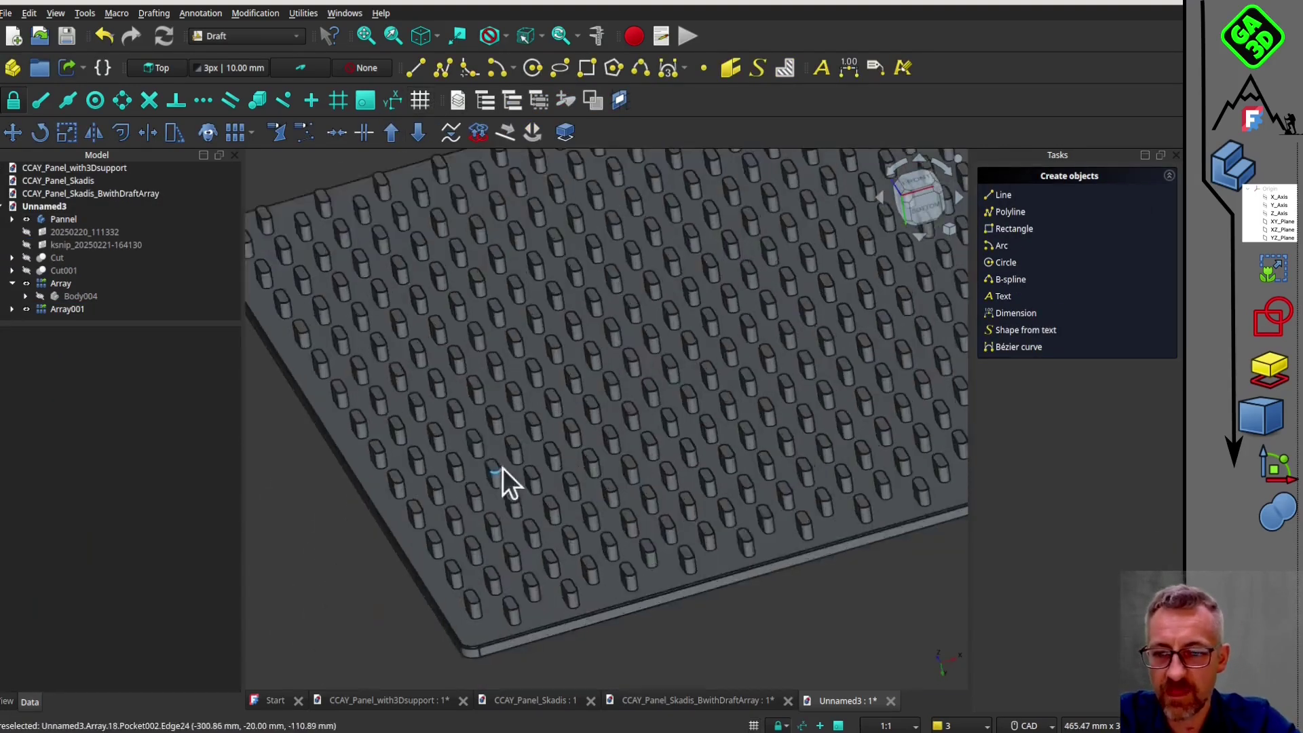
Step: Fuse both slot arrays in the Part workbench and show the two arrays inside the fusion
{"action": "middle_click_drag", "start_coordinate": [500, 469], "coordinate": [516, 380]}
{"action": "left_click", "coordinate": [66, 308], "text": "ctrl"}
{"action": "left_click", "coordinate": [245, 35]}
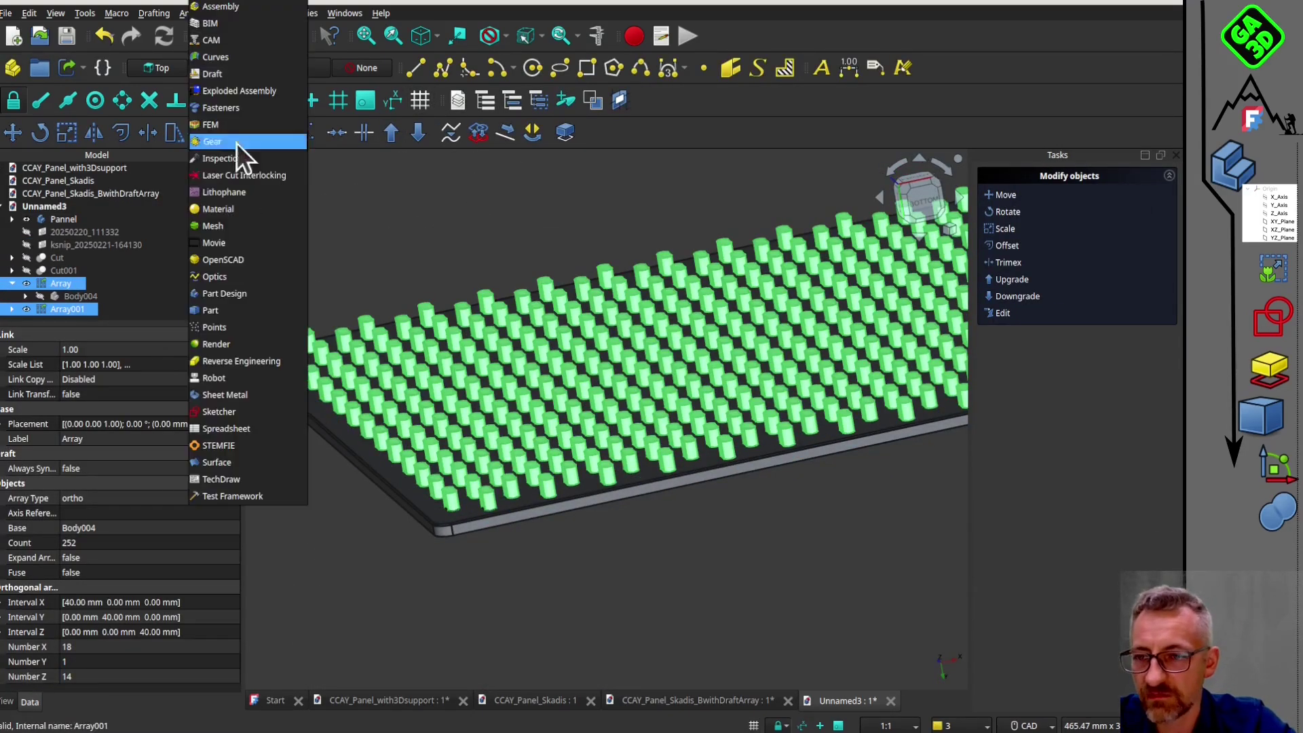
{"action": "left_click", "coordinate": [236, 144]}
{"action": "left_click", "coordinate": [807, 100]}
{"action": "left_click", "coordinate": [13, 250]}
{"action": "left_click", "coordinate": [40, 264]}
{"action": "left_click", "coordinate": [40, 276]}
Step: Cut the fused slot arrays out of the Pannel body
{"action": "left_click", "coordinate": [434, 577]}
{"action": "scroll", "coordinate": [597, 435], "scroll_direction": "down", "scroll_amount": 4}
{"action": "middle_click_drag", "start_coordinate": [598, 476], "coordinate": [577, 421]}
{"action": "left_click", "coordinate": [452, 221]}
{"action": "left_click", "coordinate": [451, 244]}
{"action": "left_click", "coordinate": [365, 267]}
{"action": "left_click", "coordinate": [299, 468]}
{"action": "left_click", "coordinate": [64, 186]}
{"action": "left_click", "coordinate": [69, 250], "text": "ctrl"}
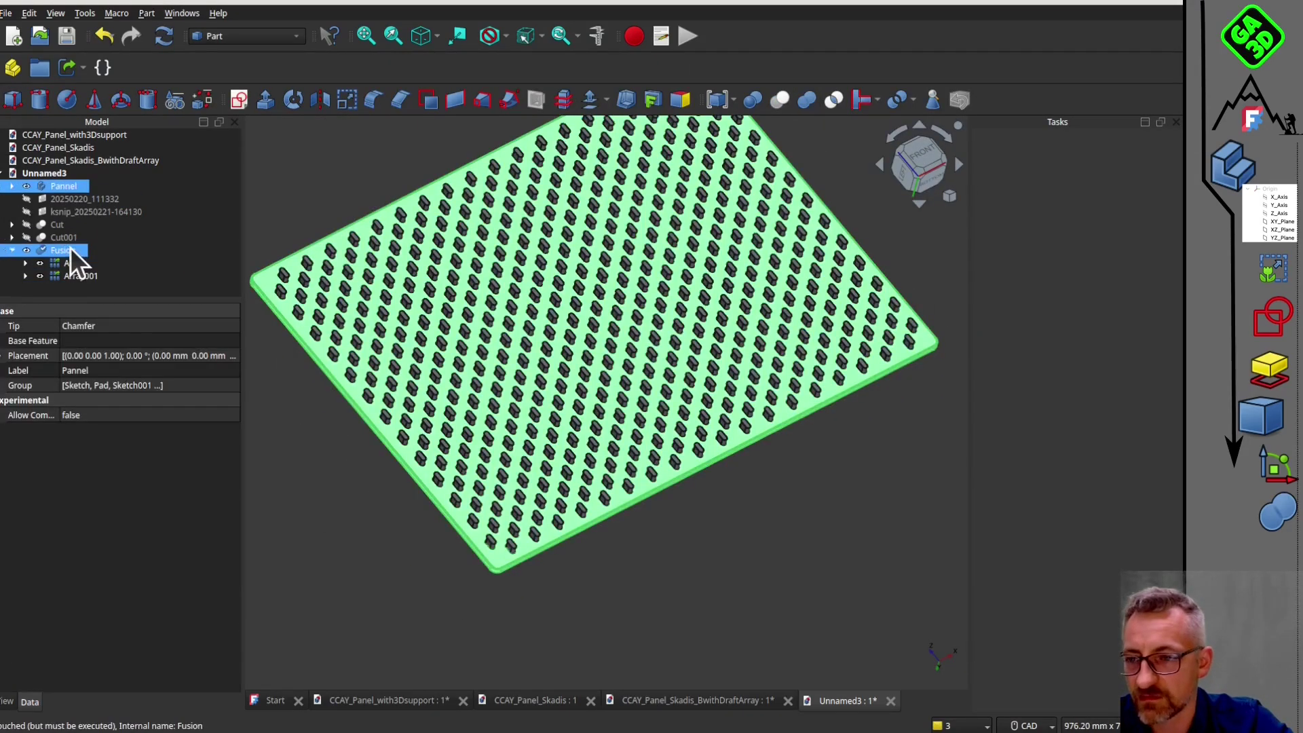
{"action": "left_click", "coordinate": [780, 99]}
Step: Switch to the stopwatch window and stop the running timer
{"action": "key", "text": "alt+Tab"}
{"action": "left_click_drag", "start_coordinate": [404, 168], "coordinate": [273, 141]}
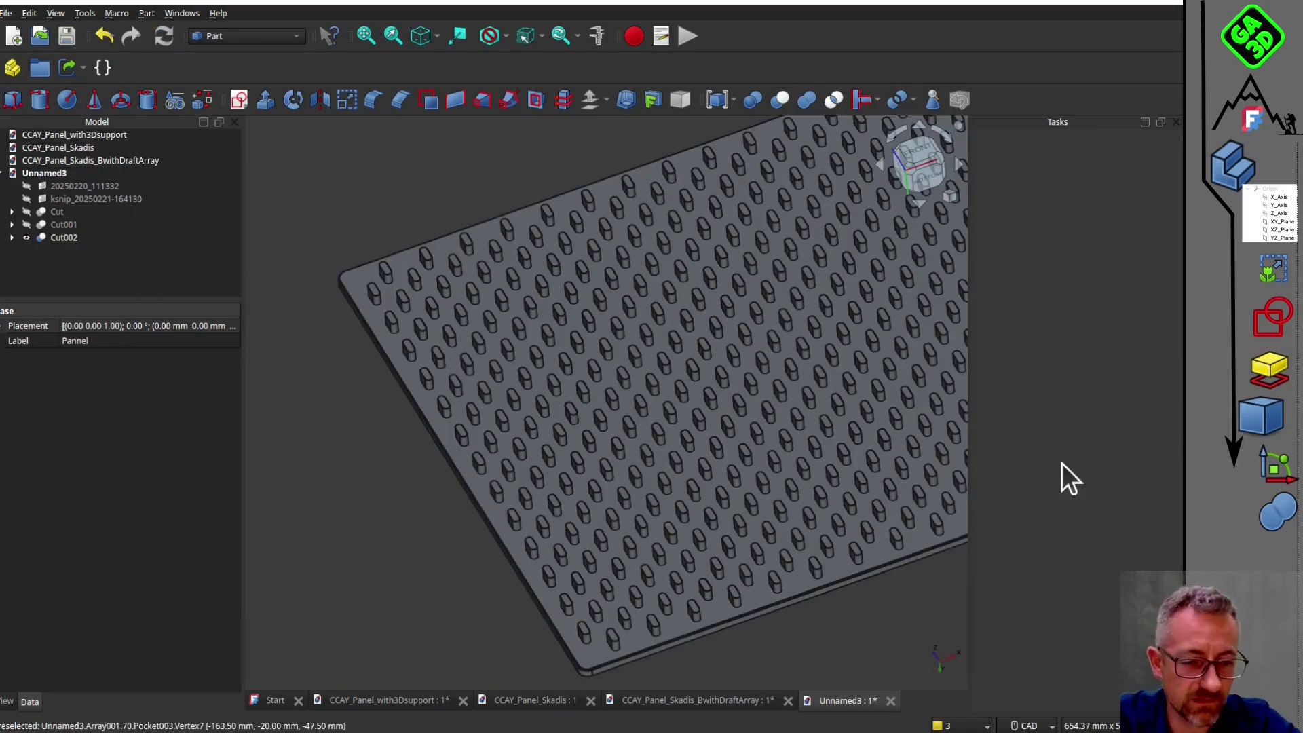
{"action": "key", "text": "alt+Tab"}
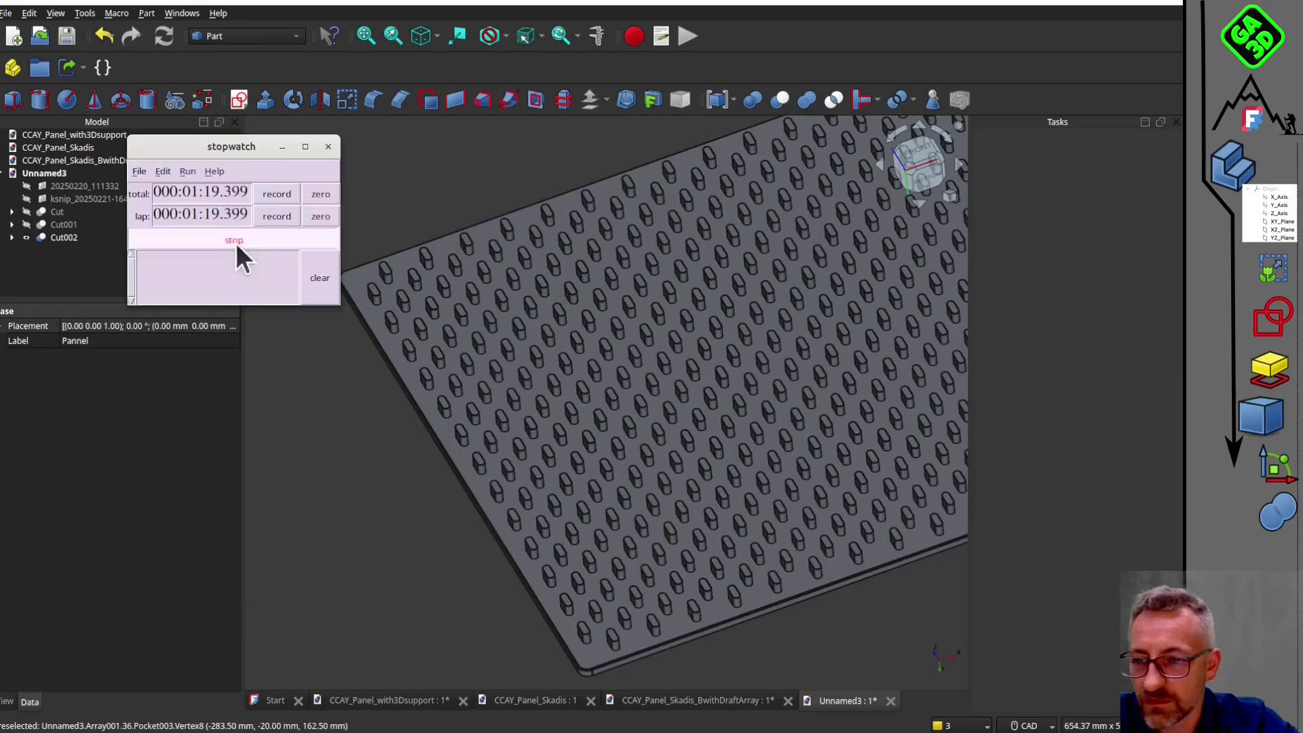
{"action": "left_click", "coordinate": [233, 239]}
Step: Examine the structure of the final cut, including its fusion and arrays, and inspect the panel's slots from several angles
{"action": "left_click", "coordinate": [12, 238]}
{"action": "left_click", "coordinate": [26, 264]}
{"action": "left_click", "coordinate": [88, 289]}
{"action": "left_click", "coordinate": [299, 326]}
{"action": "middle_click_drag", "start_coordinate": [475, 367], "coordinate": [514, 341]}
{"action": "scroll", "coordinate": [515, 341], "scroll_direction": "up", "scroll_amount": 4}
{"action": "key", "text": "alt+Tab"}
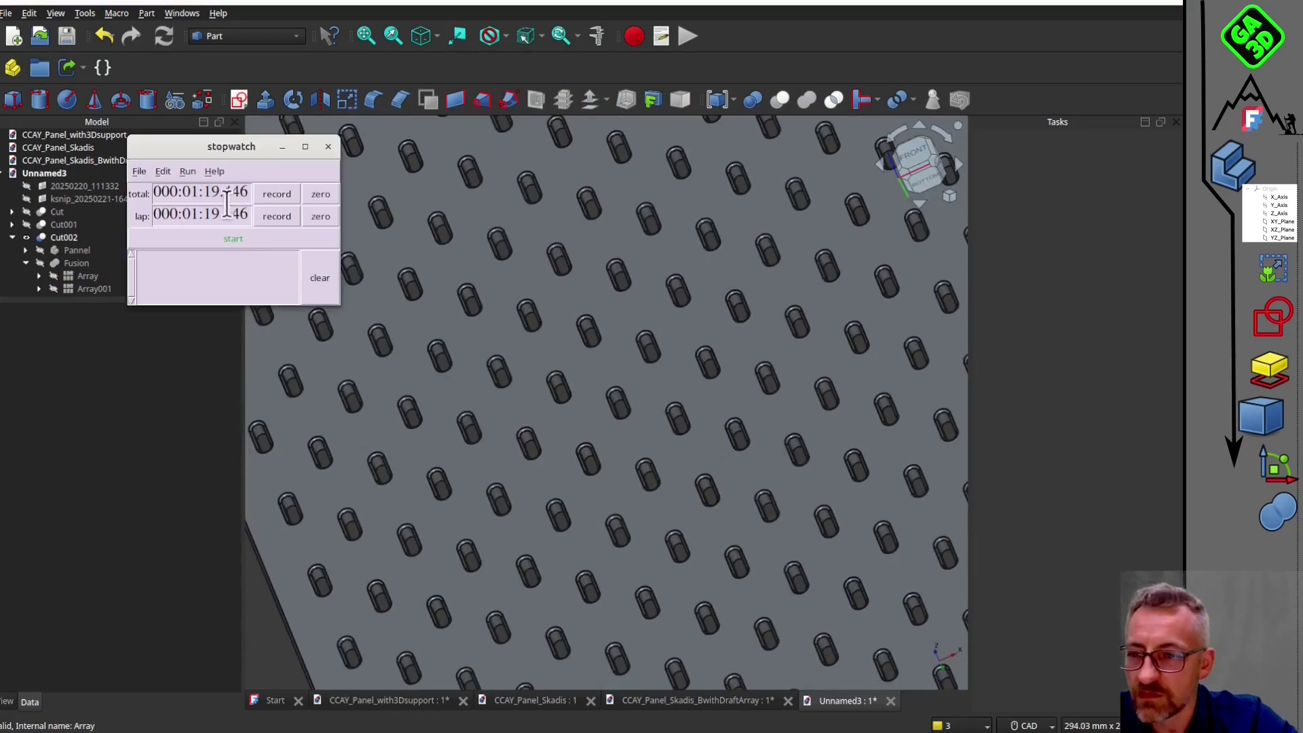
{"action": "scroll", "coordinate": [609, 307], "scroll_direction": "down", "scroll_amount": 7}
{"action": "middle_click_drag", "start_coordinate": [609, 307], "coordinate": [527, 505]}
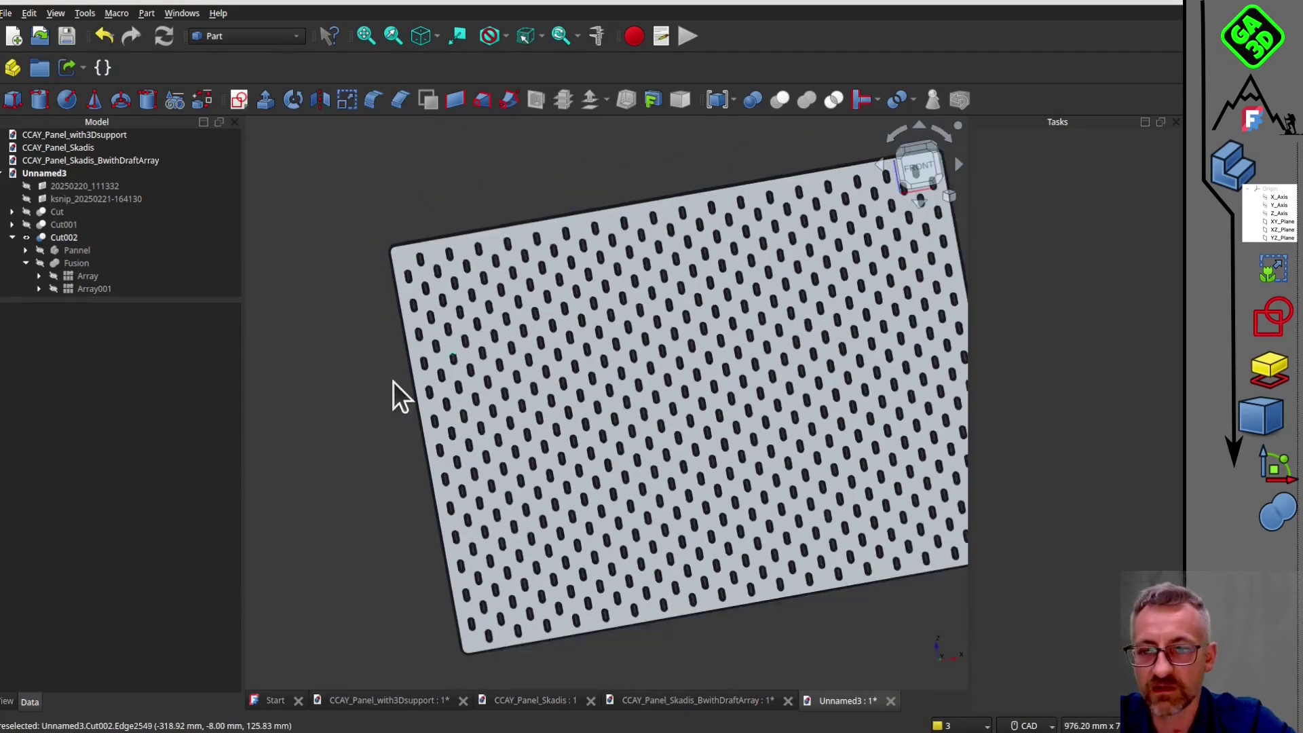
{"action": "left_click", "coordinate": [246, 35]}
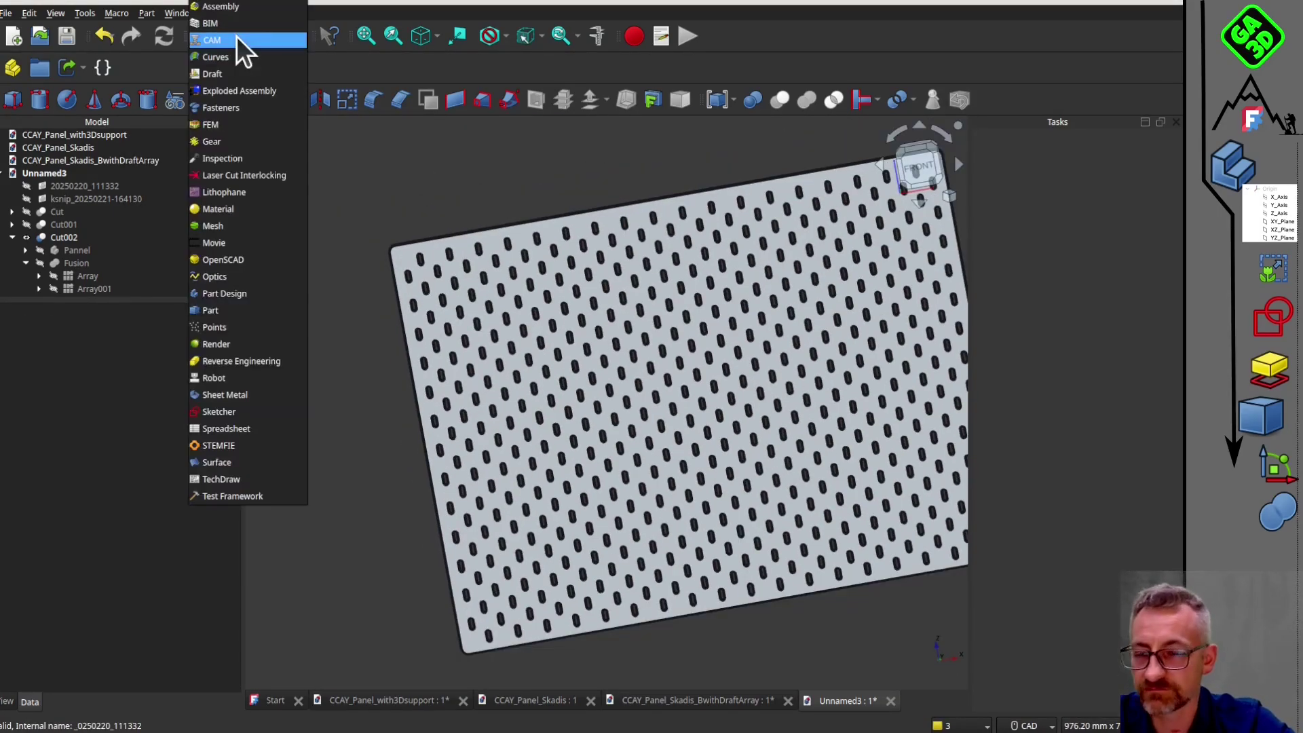
{"action": "left_click", "coordinate": [617, 200]}
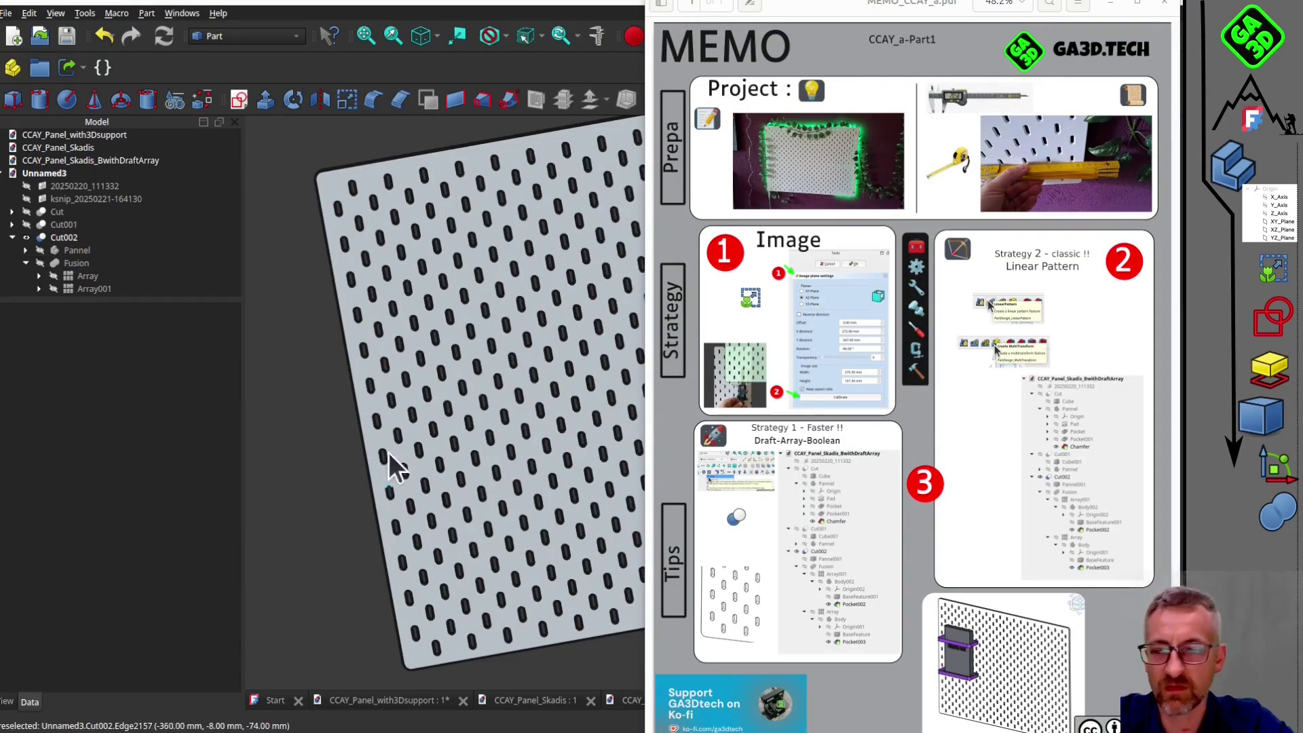
{"action": "scroll", "coordinate": [489, 409], "scroll_direction": "up", "scroll_amount": 1}
{"action": "scroll", "coordinate": [486, 409], "scroll_direction": "down", "scroll_amount": 3}
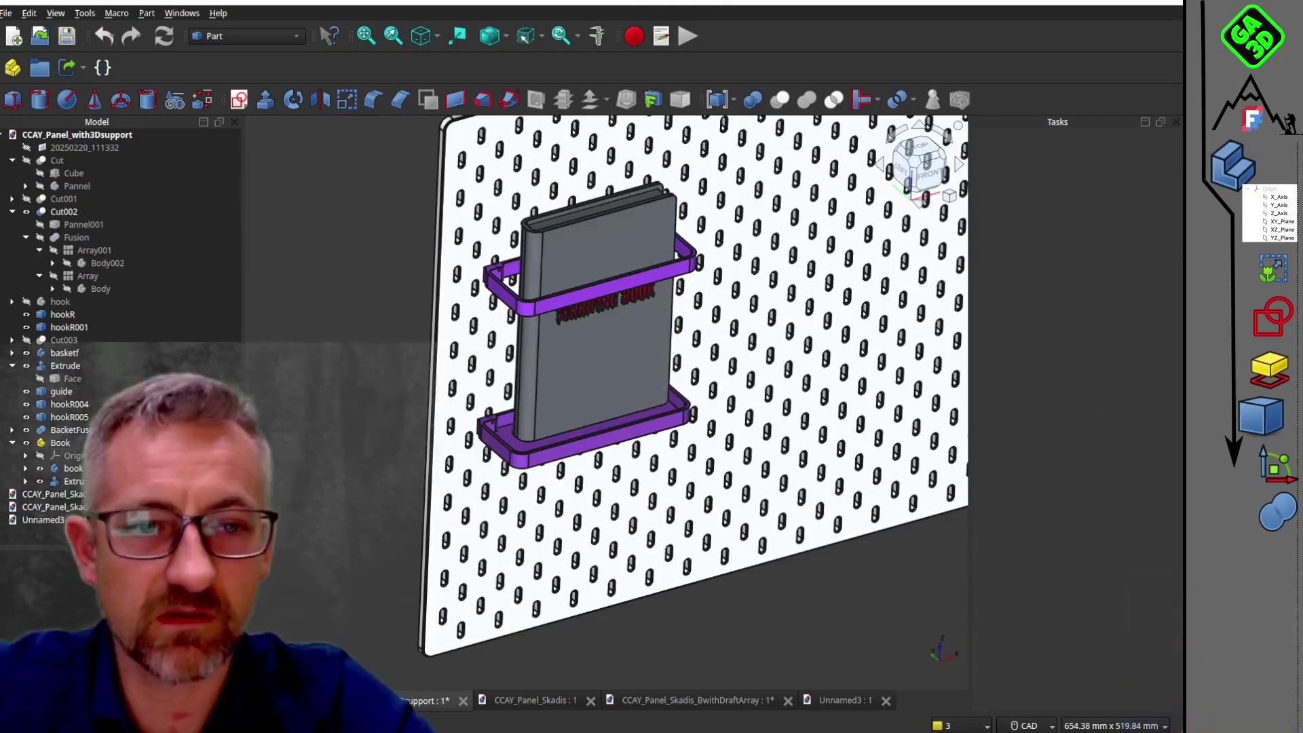
Step: Examine the book and its purple supports on the perforated panel in the CCAY_Panel_with3Dsupport document from several angles
{"action": "middle_click_drag", "start_coordinate": [597, 370], "coordinate": [501, 436]}
{"action": "scroll", "coordinate": [539, 495], "scroll_direction": "up", "scroll_amount": 2}
{"action": "scroll", "coordinate": [490, 470], "scroll_direction": "down", "scroll_amount": 2}
{"action": "scroll", "coordinate": [527, 401], "scroll_direction": "up", "scroll_amount": 5}
{"action": "scroll", "coordinate": [457, 452], "scroll_direction": "down", "scroll_amount": 5}
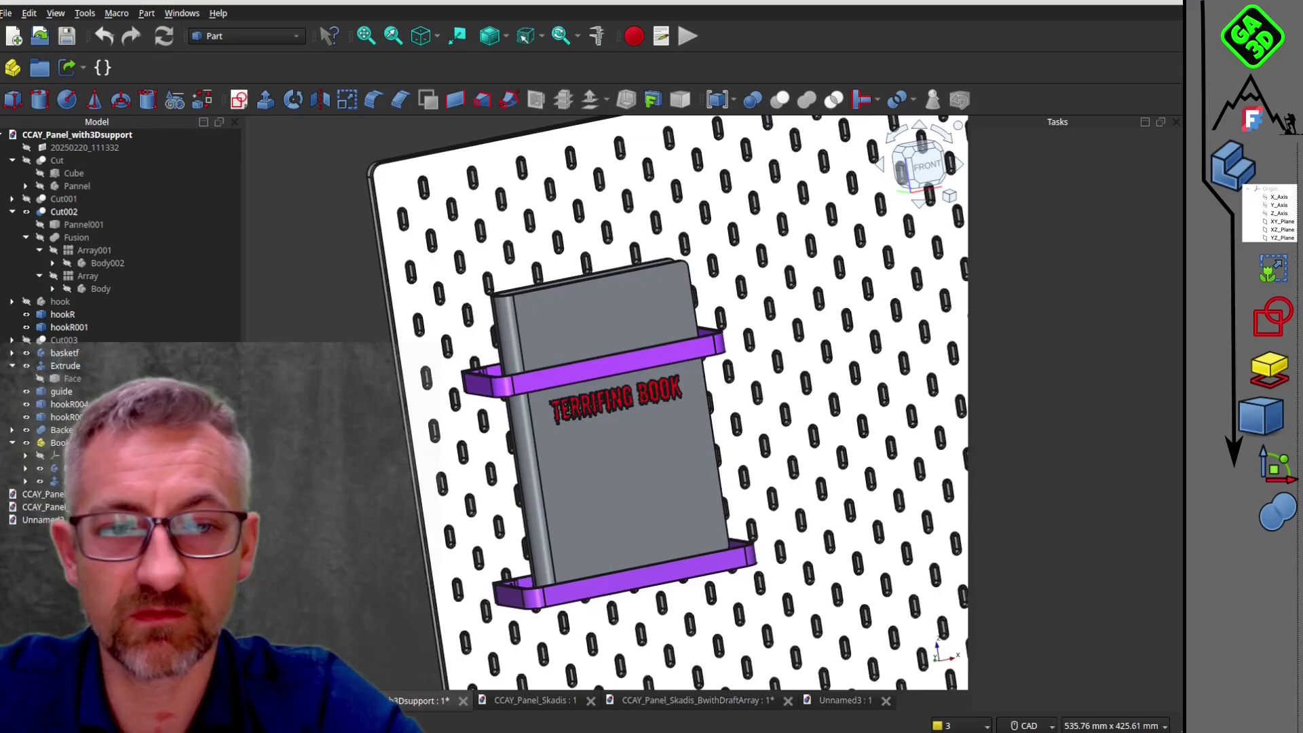